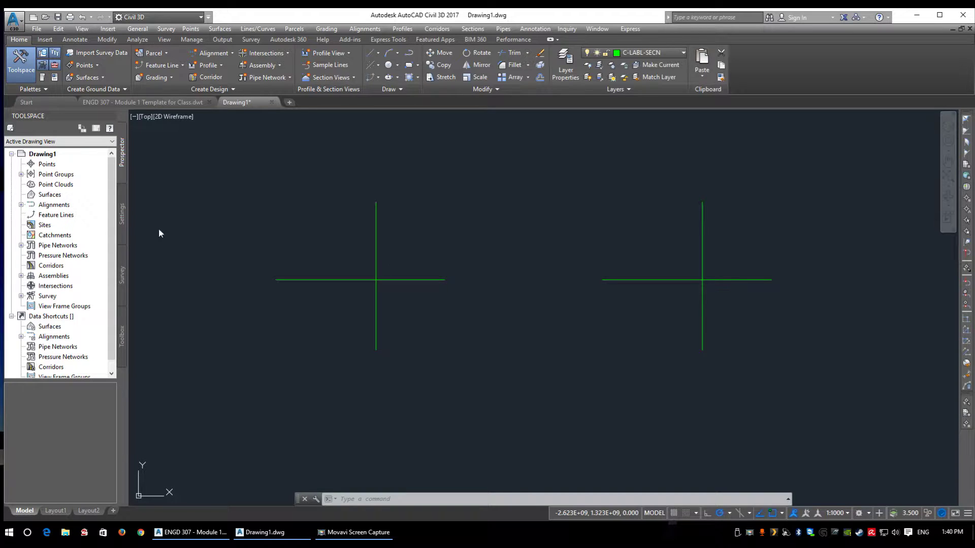
Create a new site named Site 1, reviewing its 3D geometry and numbering properties before accepting.
{"action": "right_click", "coordinate": [48, 226]}
{"action": "left_click", "coordinate": [79, 232]}
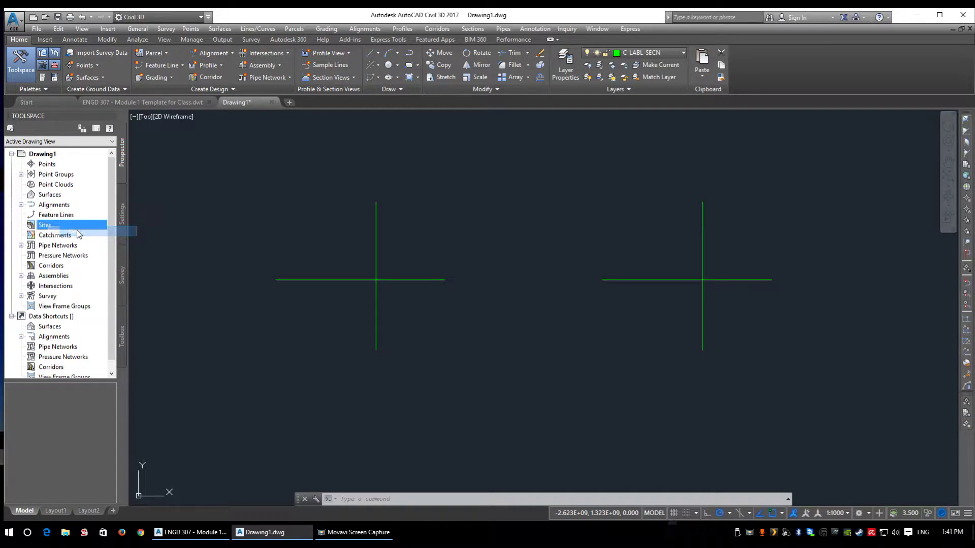
{"action": "left_click", "coordinate": [359, 195]}
{"action": "type", "text": "1"}
{"action": "left_click_drag", "start_coordinate": [381, 159], "coordinate": [446, 124]}
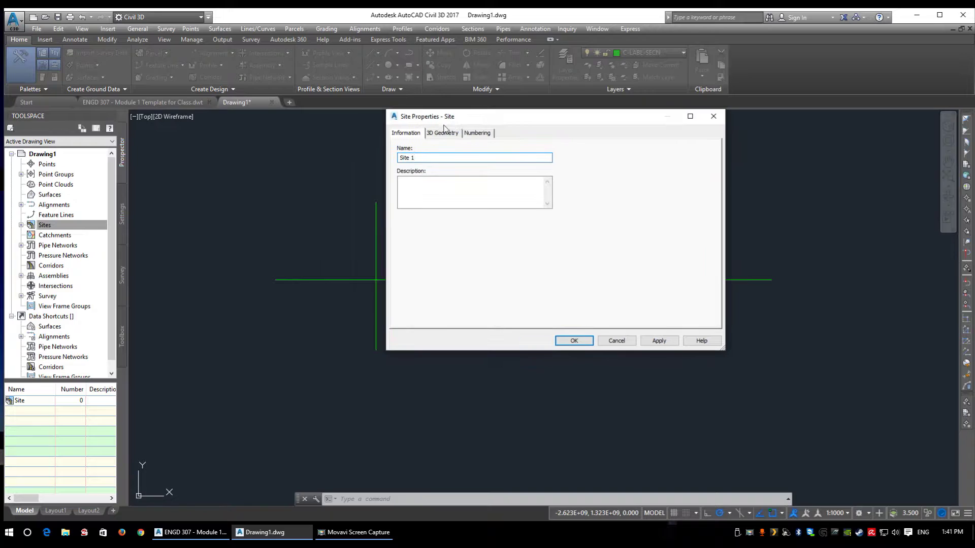
{"action": "left_click", "coordinate": [445, 133]}
{"action": "left_click", "coordinate": [489, 135]}
{"action": "left_click", "coordinate": [450, 134]}
{"action": "left_click", "coordinate": [409, 135]}
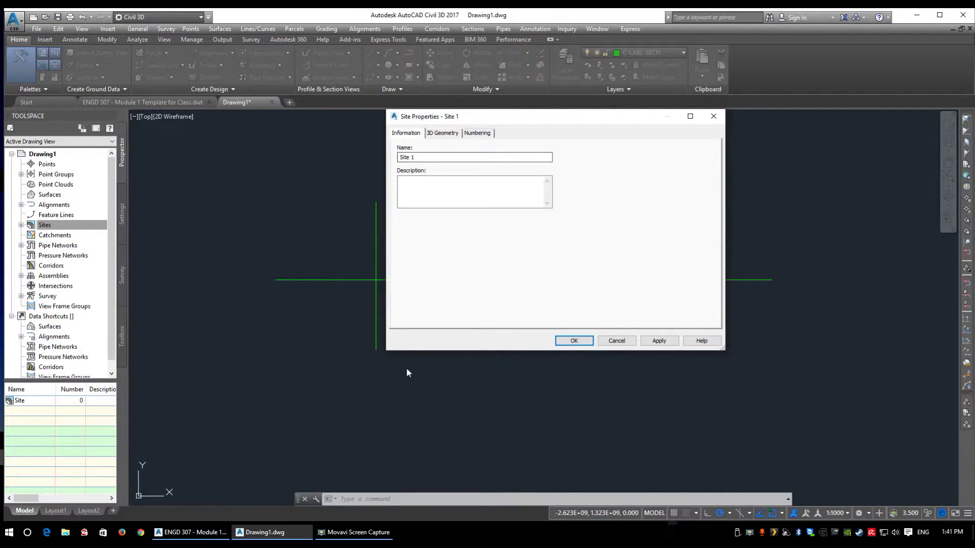
{"action": "left_click_drag", "start_coordinate": [480, 122], "coordinate": [412, 147]}
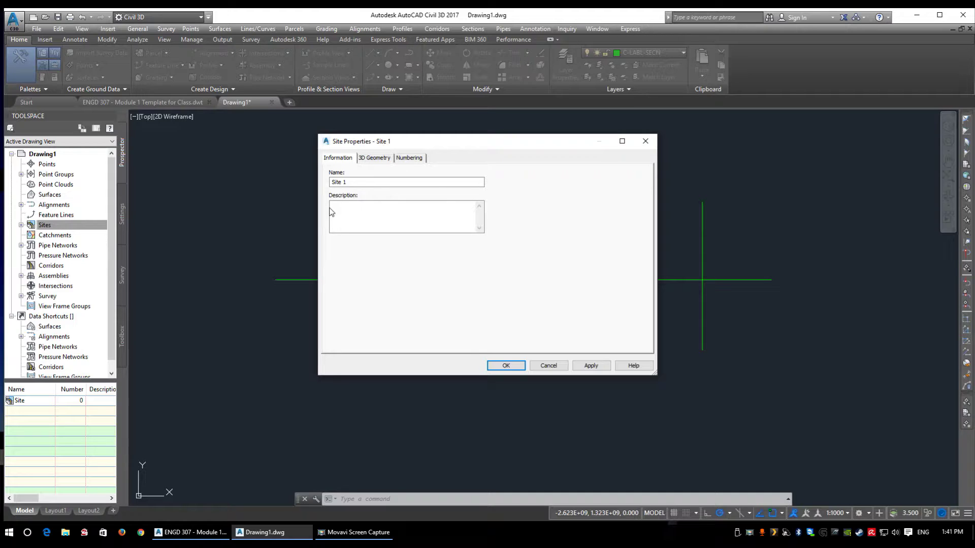
{"action": "left_click", "coordinate": [508, 366]}
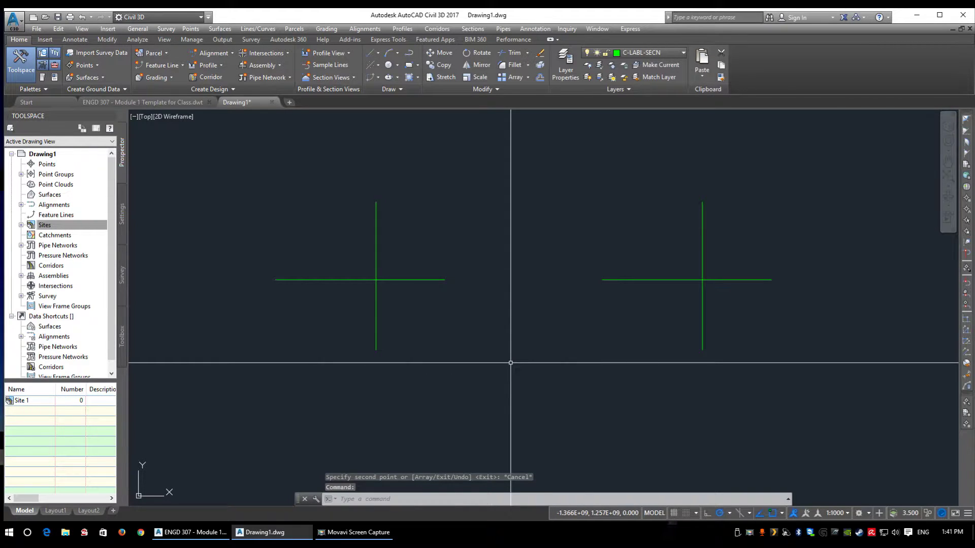
Expand Sites and Site 1 and compare the site's alignments, feature lines, grading groups and parcels collections with the drawing-level alignments and feature lines.
{"action": "left_click", "coordinate": [21, 225]}
{"action": "left_click", "coordinate": [31, 235]}
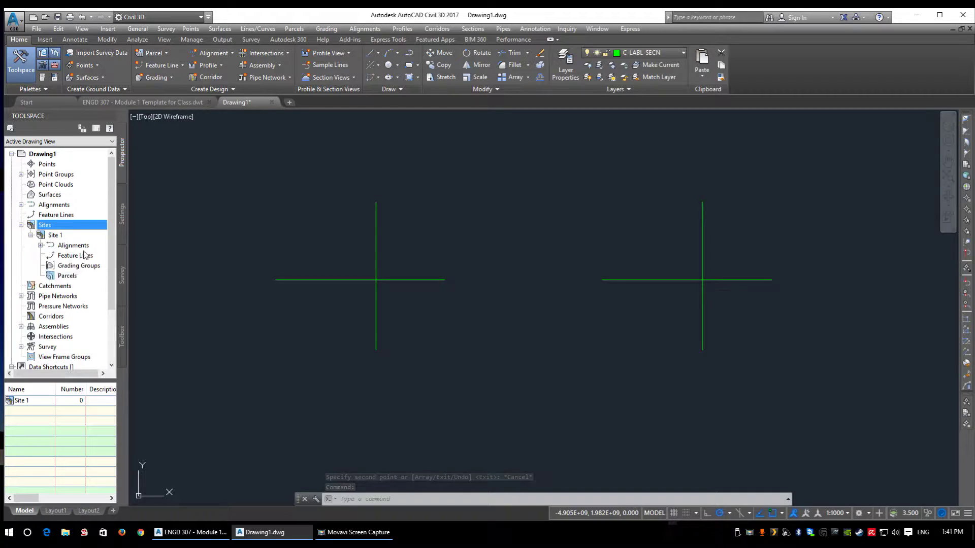
{"action": "left_click_drag", "start_coordinate": [128, 264], "coordinate": [186, 270]}
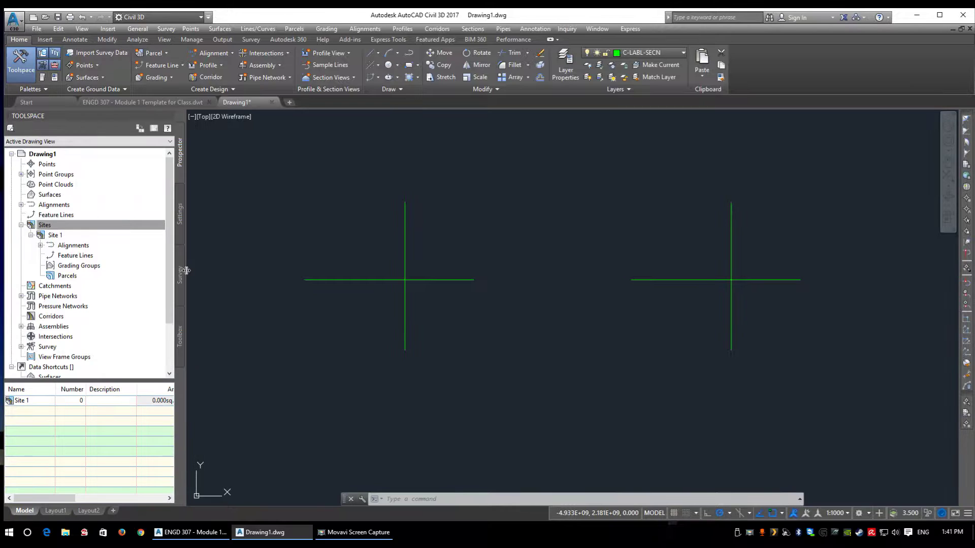
{"action": "left_click", "coordinate": [41, 246]}
{"action": "left_click", "coordinate": [40, 245]}
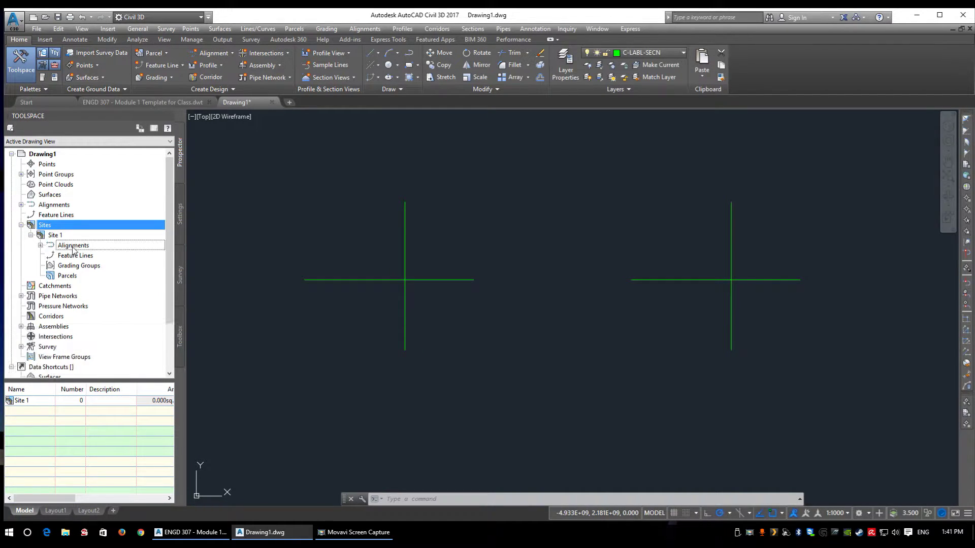
{"action": "left_click", "coordinate": [73, 247]}
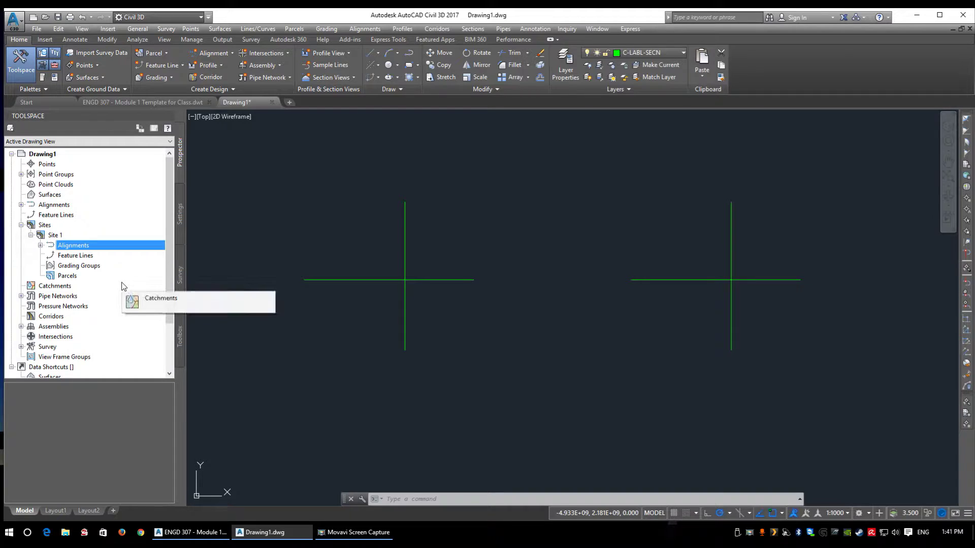
{"action": "double_click", "coordinate": [48, 206]}
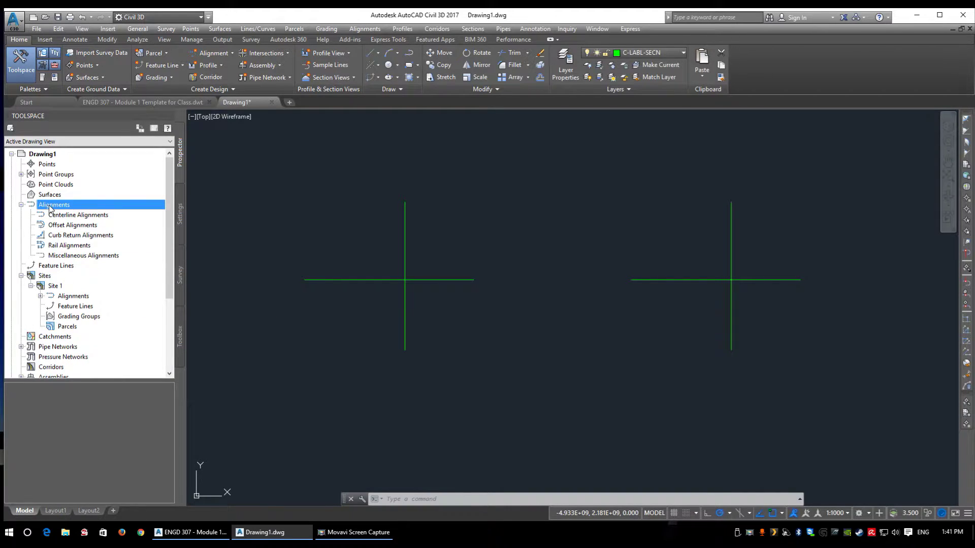
{"action": "double_click", "coordinate": [48, 206]}
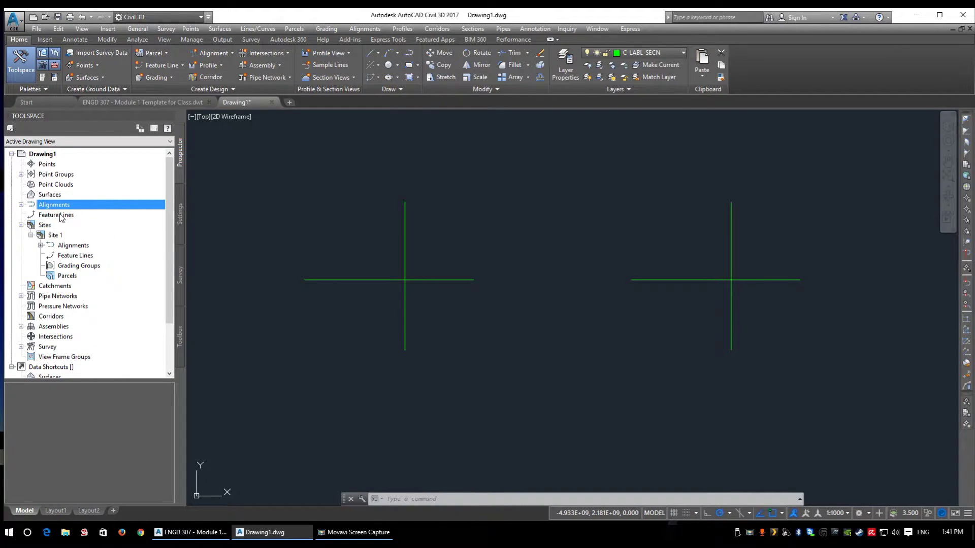
{"action": "left_click", "coordinate": [59, 216]}
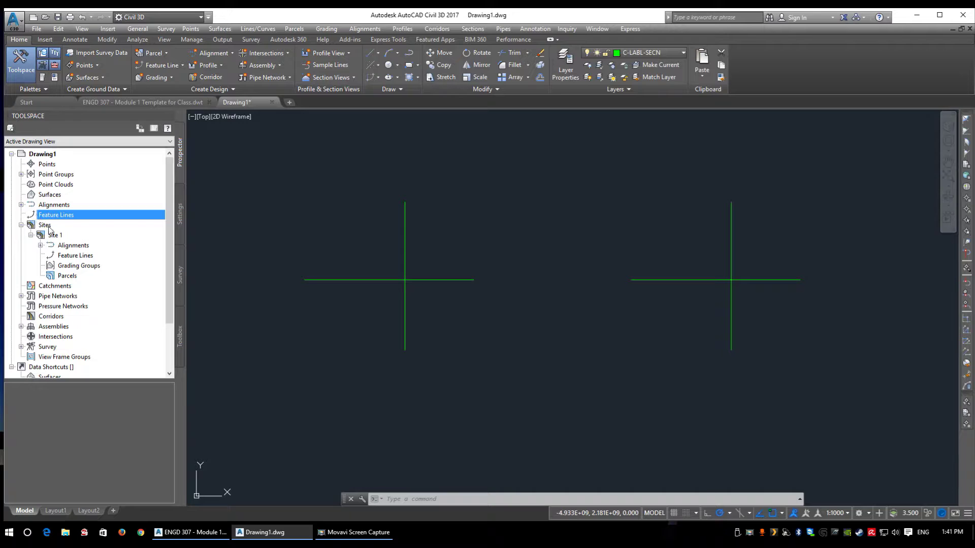
{"action": "left_click", "coordinate": [73, 256]}
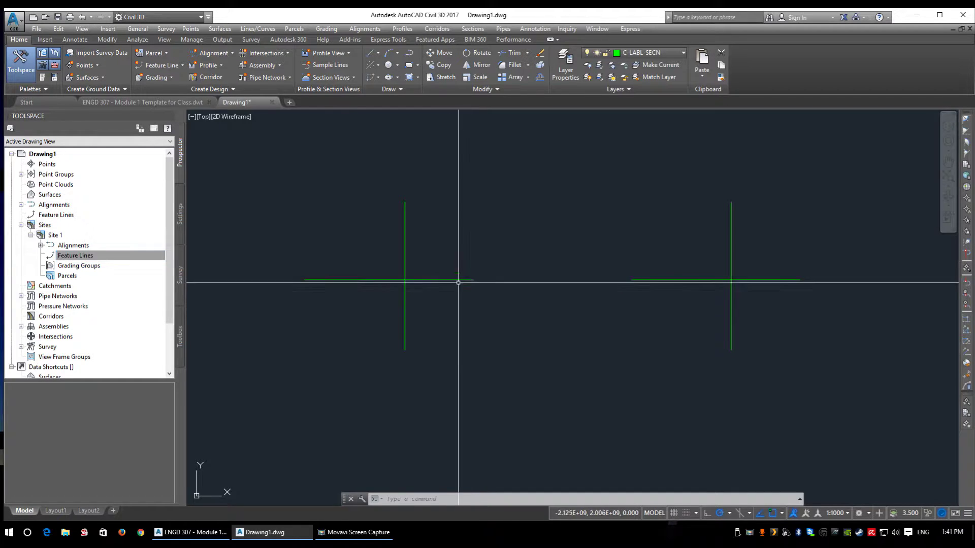
{"action": "left_click", "coordinate": [89, 267]}
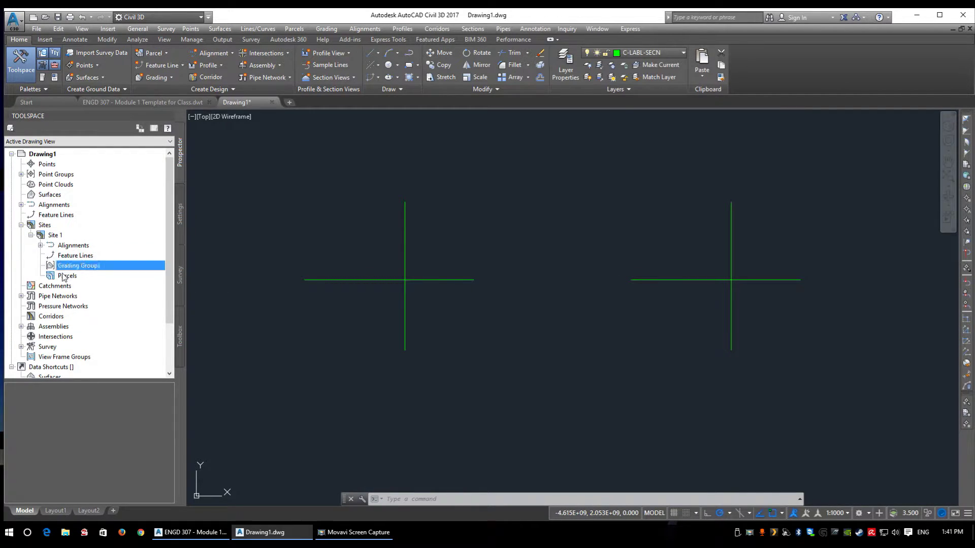
{"action": "left_click", "coordinate": [69, 275]}
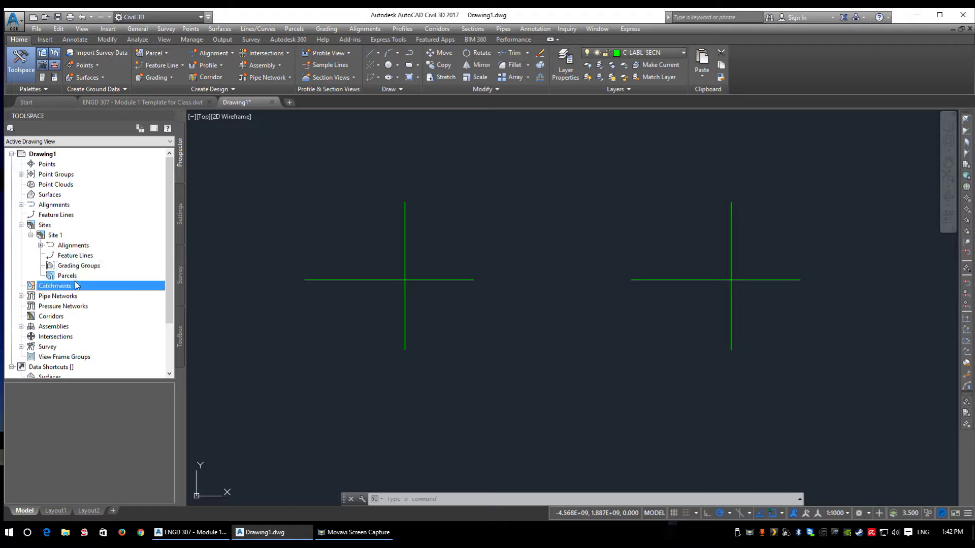
Convert both lines of the left cross into feature lines in Site 1 with the EDDT Feature Line Red style, erasing the existing entities.
{"action": "left_click", "coordinate": [428, 296]}
{"action": "left_click", "coordinate": [379, 278]}
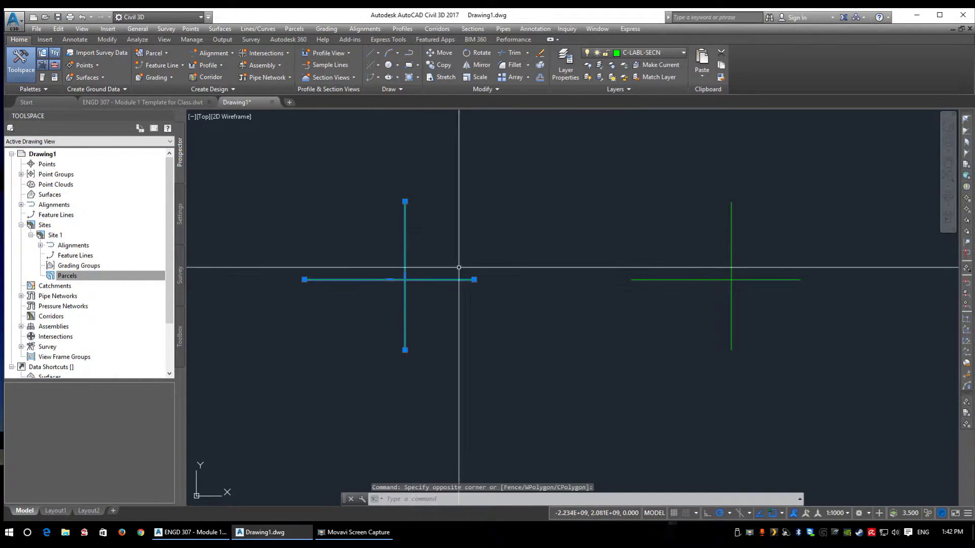
{"action": "left_click", "coordinate": [327, 29]}
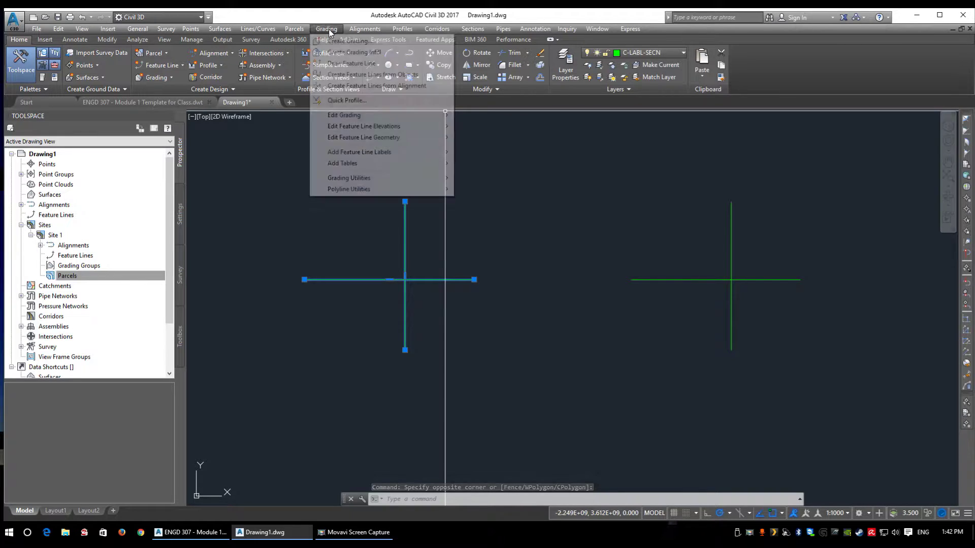
{"action": "left_click", "coordinate": [349, 76]}
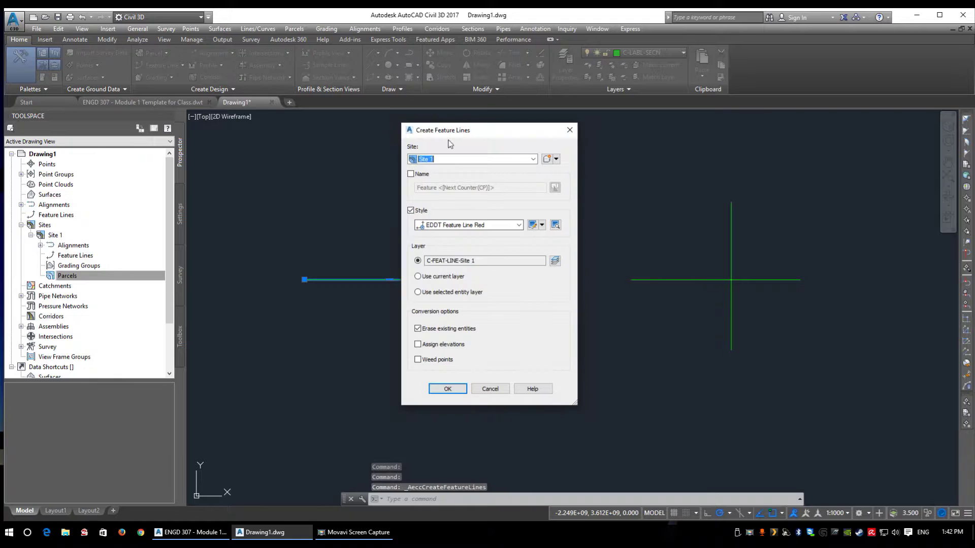
{"action": "left_click", "coordinate": [453, 160]}
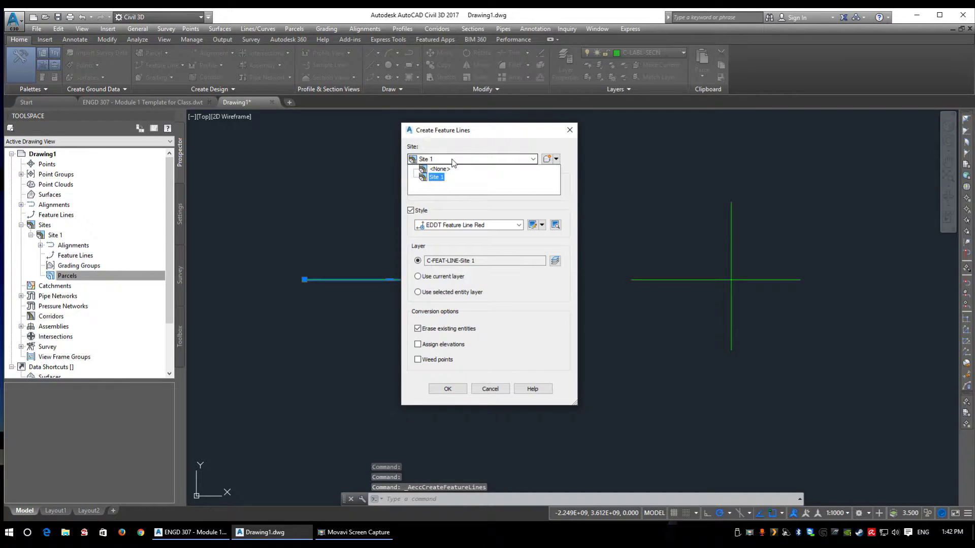
{"action": "left_click", "coordinate": [437, 177]}
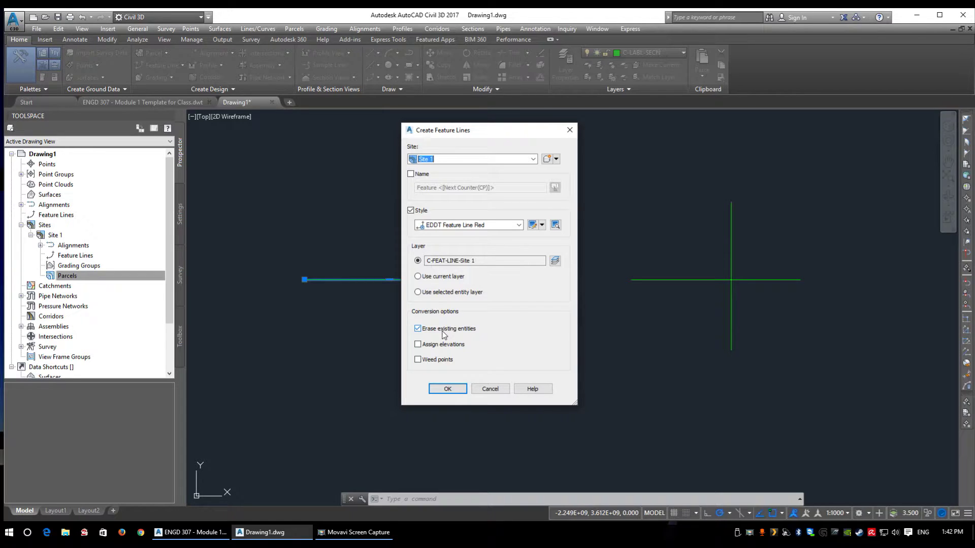
{"action": "left_click", "coordinate": [448, 389]}
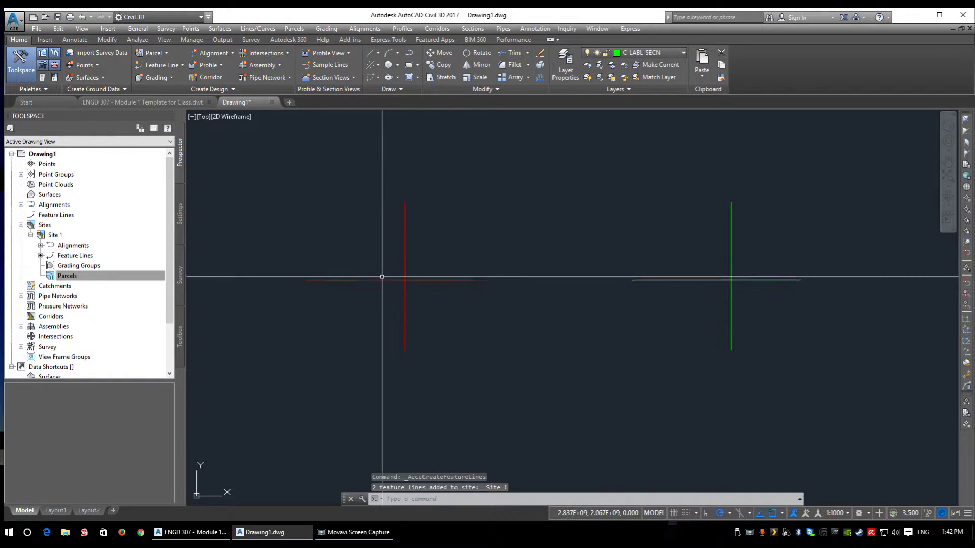
Show the properties of the left cross's horizontal feature line and dock the Properties palette beside the Toolspace.
{"action": "left_click", "coordinate": [382, 279]}
{"action": "right_click", "coordinate": [407, 334]}
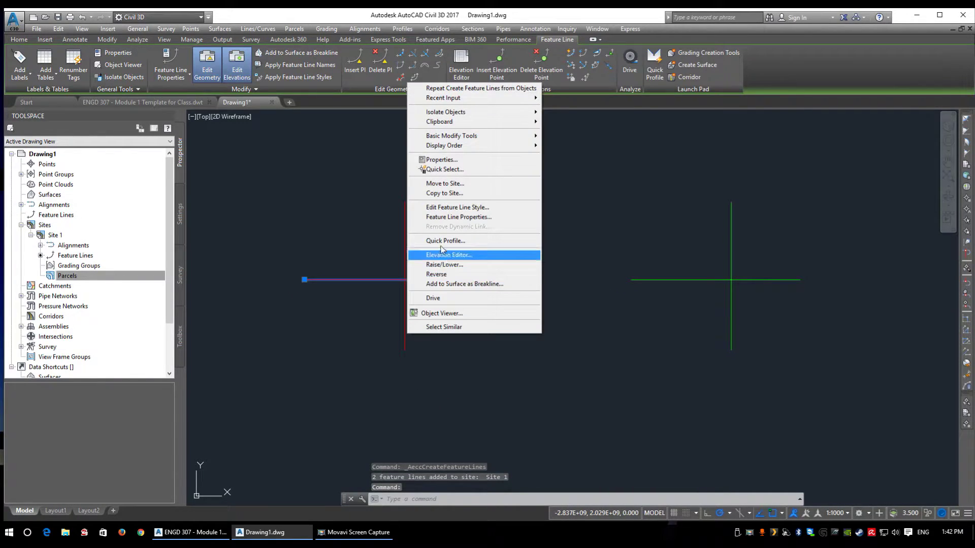
{"action": "left_click", "coordinate": [447, 160]}
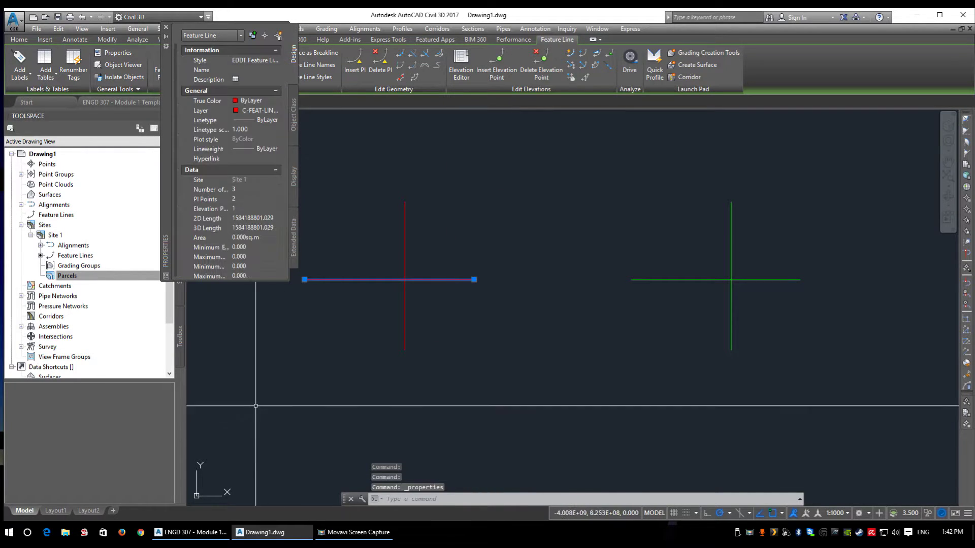
{"action": "left_click_drag", "start_coordinate": [166, 152], "coordinate": [162, 304]}
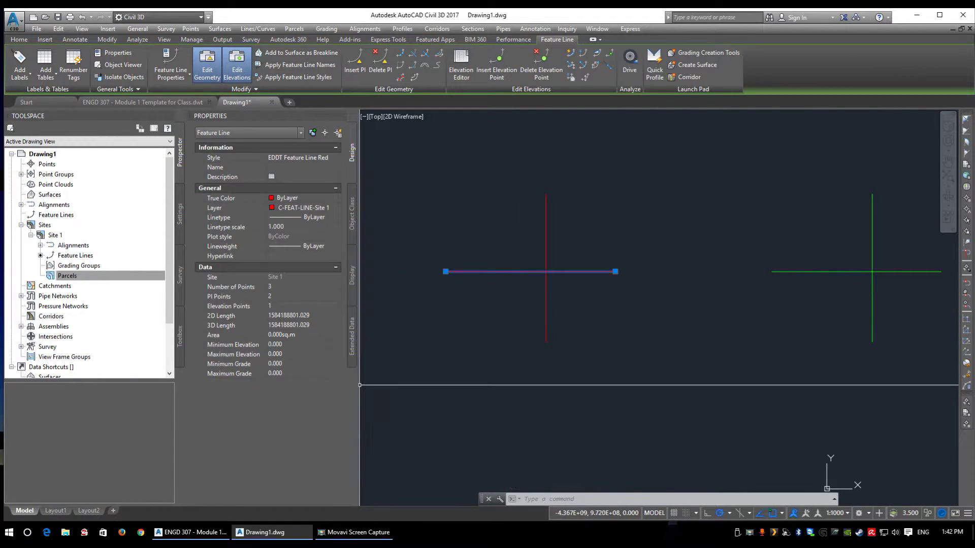
{"action": "left_click_drag", "start_coordinate": [359, 386], "coordinate": [309, 376]}
{"action": "middle_click_drag", "start_coordinate": [514, 354], "coordinate": [485, 389]}
Select the vertical feature line and add the horizontal one to examine their PI and elevation point properties.
{"action": "key", "text": "Escape"}
{"action": "left_click", "coordinate": [555, 325]}
{"action": "left_click", "coordinate": [467, 318]}
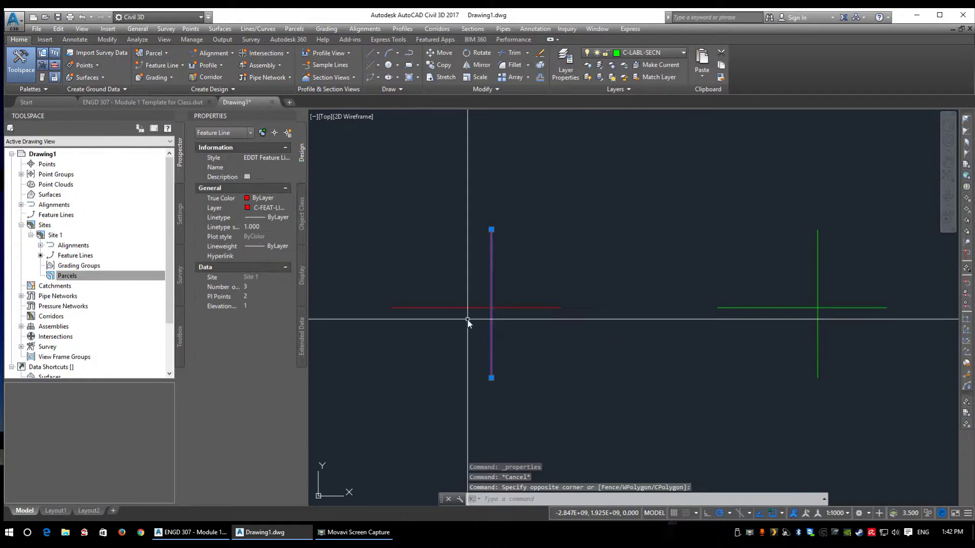
{"action": "left_click", "coordinate": [508, 303]}
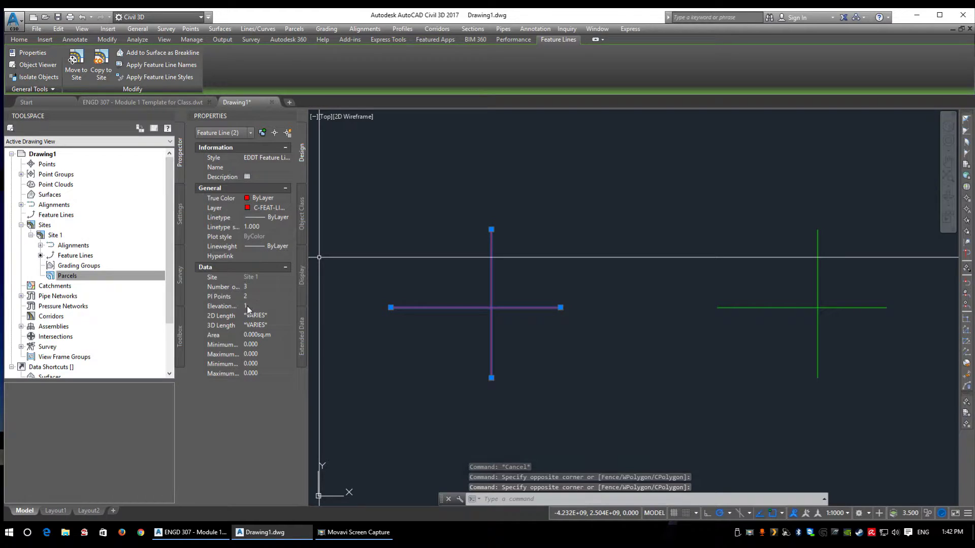
Open the Elevation Editor for the vertical feature line of the left cross.
{"action": "middle_click_drag", "start_coordinate": [485, 260], "coordinate": [522, 258]}
{"action": "key", "text": "Escape"}
{"action": "left_click", "coordinate": [549, 258]}
{"action": "left_click", "coordinate": [509, 255]}
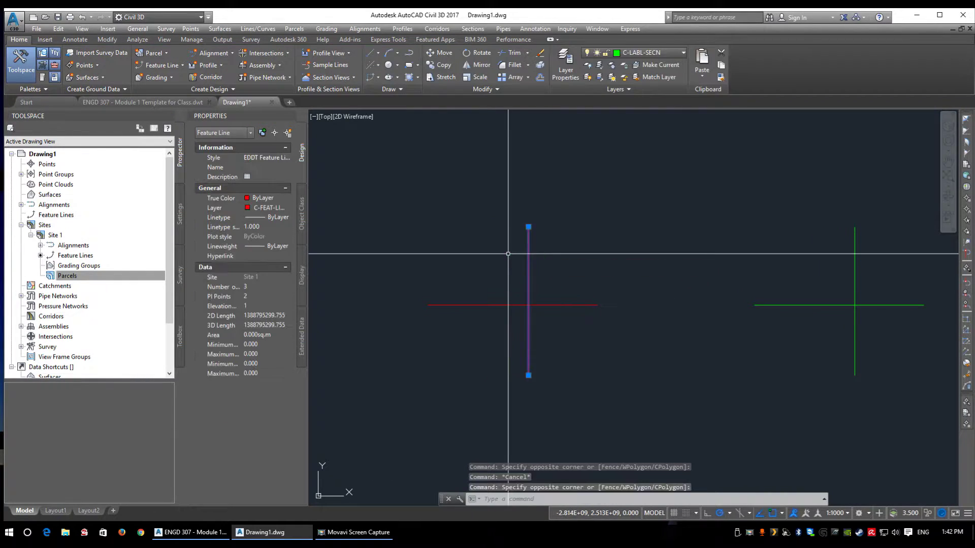
{"action": "right_click", "coordinate": [508, 255]}
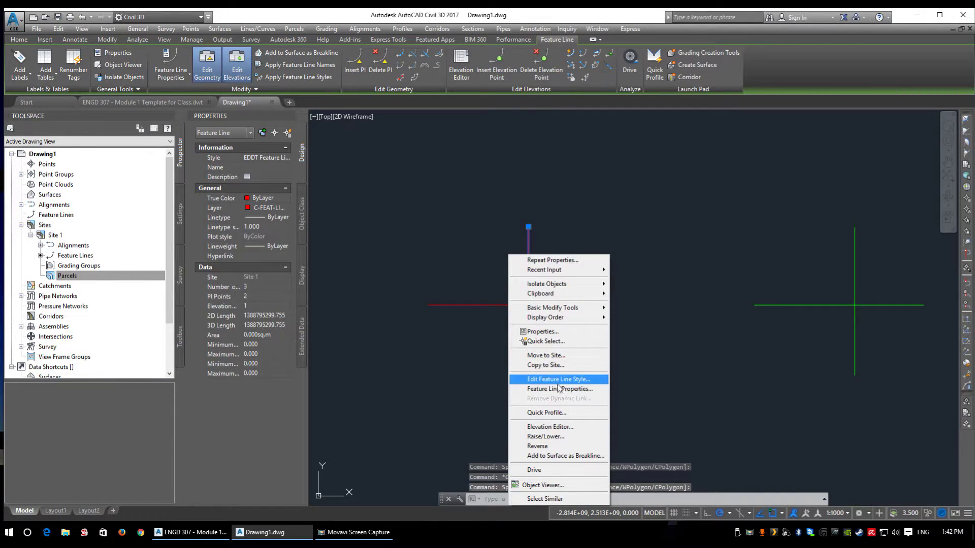
{"action": "left_click", "coordinate": [550, 427]}
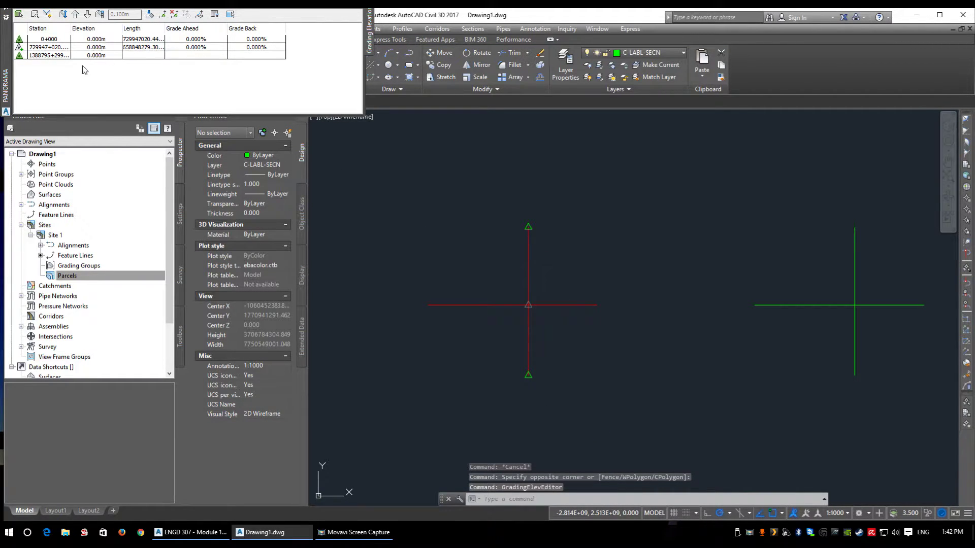
Select the vertical feature line again and widen the Properties palette to read its point counts.
{"action": "left_click", "coordinate": [583, 300]}
{"action": "left_click", "coordinate": [474, 257]}
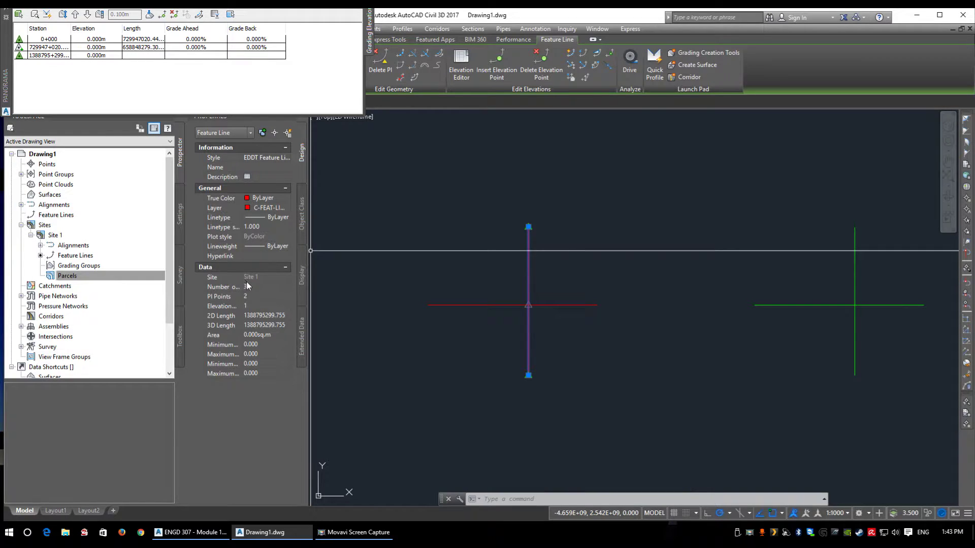
{"action": "left_click_drag", "start_coordinate": [243, 279], "coordinate": [272, 279]}
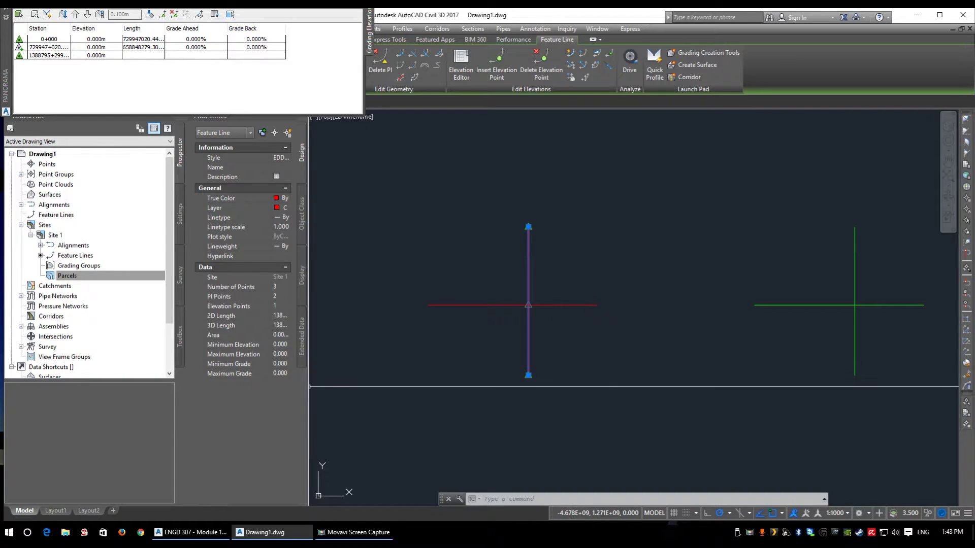
{"action": "left_click_drag", "start_coordinate": [330, 374], "coordinate": [344, 374]}
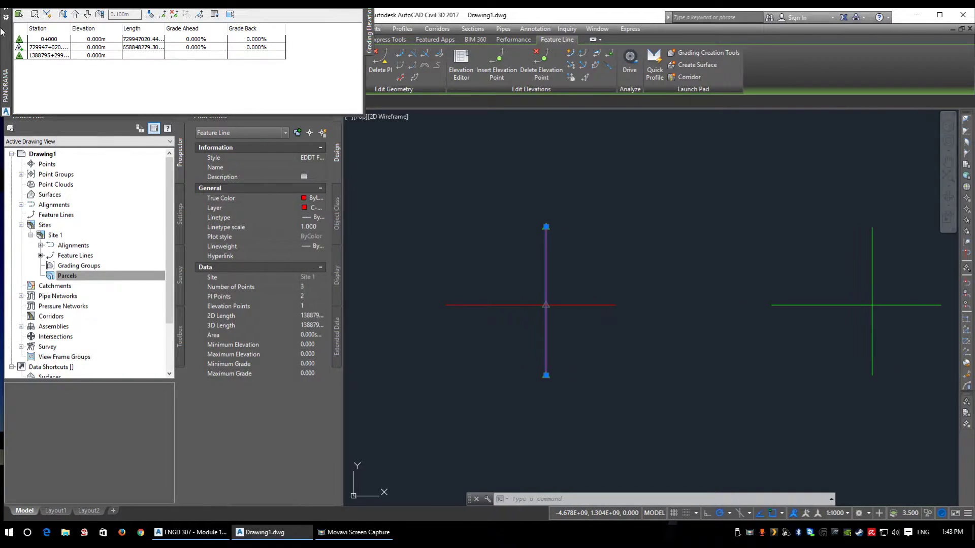
Move the Elevation Editor beside the vertical feature line and highlight its first and last stations to locate them in the drawing.
{"action": "mouse_move", "coordinate": [14, 66]}
{"action": "left_mouse_down"}
{"action": "mouse_move", "coordinate": [482, 165]}
{"action": "mouse_move", "coordinate": [579, 231]}
{"action": "mouse_move", "coordinate": [581, 213]}
{"action": "left_mouse_up"}
{"action": "middle_click_drag", "start_coordinate": [602, 303], "coordinate": [556, 320]}
{"action": "left_click", "coordinate": [591, 189]}
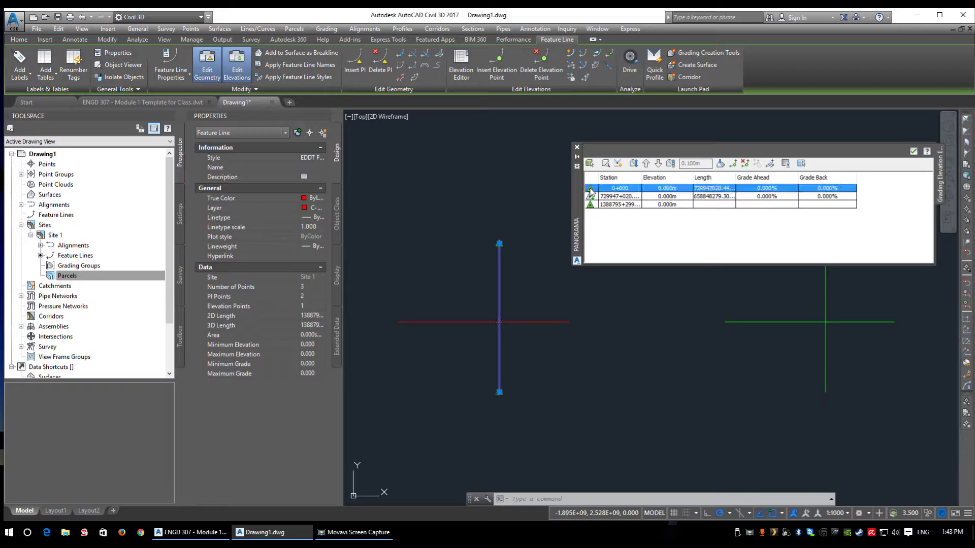
{"action": "left_click", "coordinate": [591, 204]}
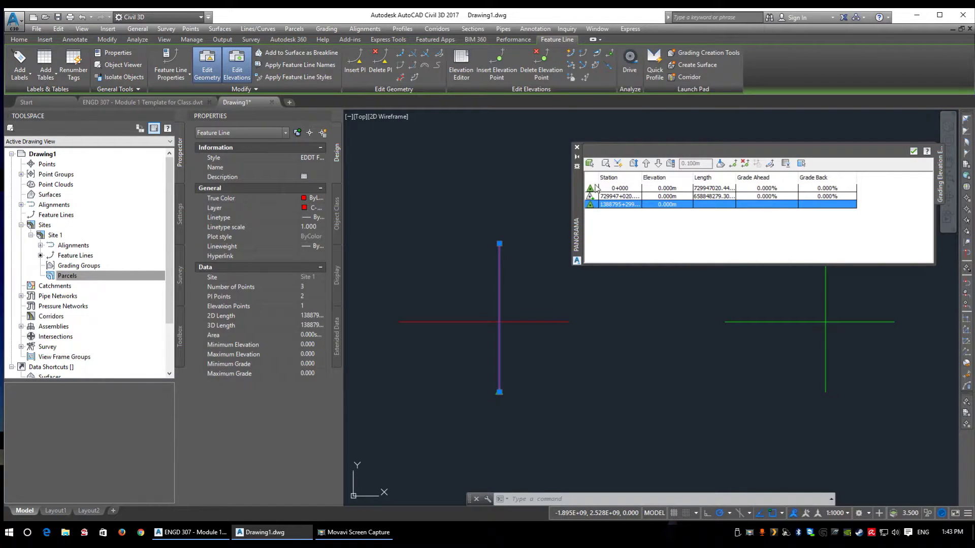
{"action": "left_click", "coordinate": [592, 190]}
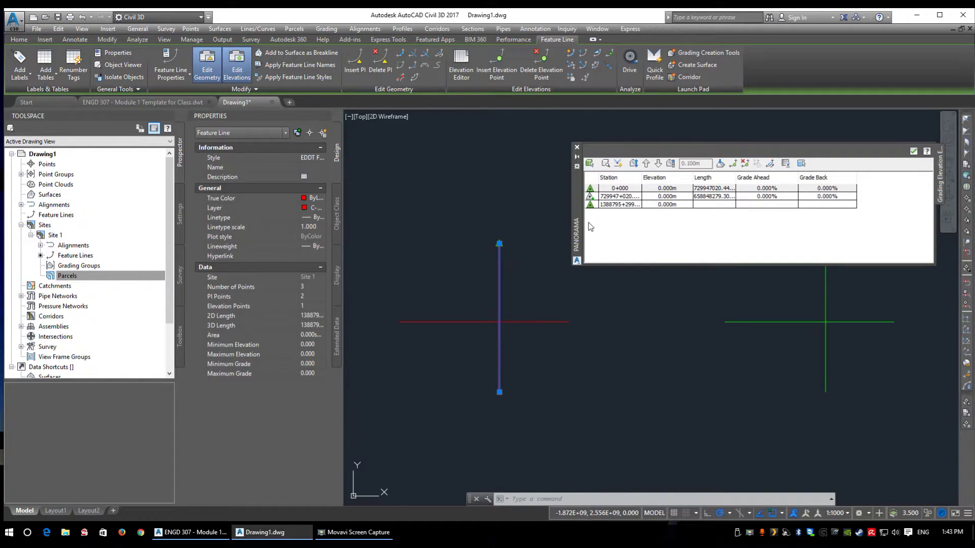
Locate the crossing station in the drawing and set all elevations of the vertical feature line to 150 m.
{"action": "left_click", "coordinate": [590, 198]}
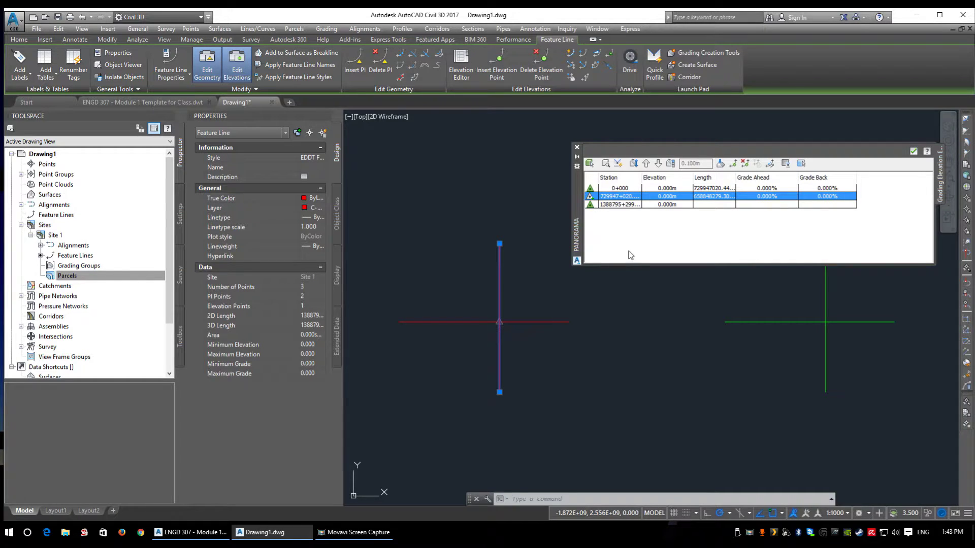
{"action": "middle_click_drag", "start_coordinate": [527, 329], "coordinate": [551, 333]}
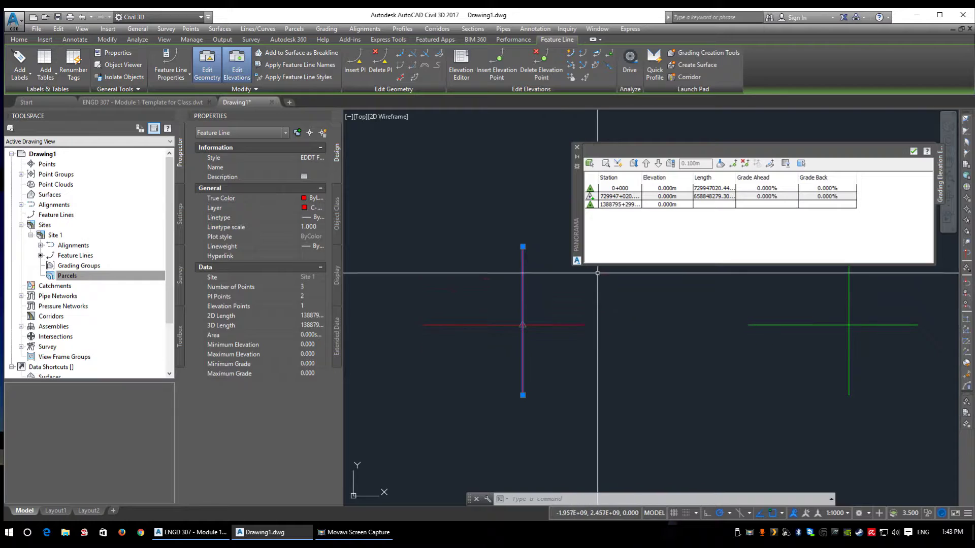
{"action": "left_click", "coordinate": [594, 190]}
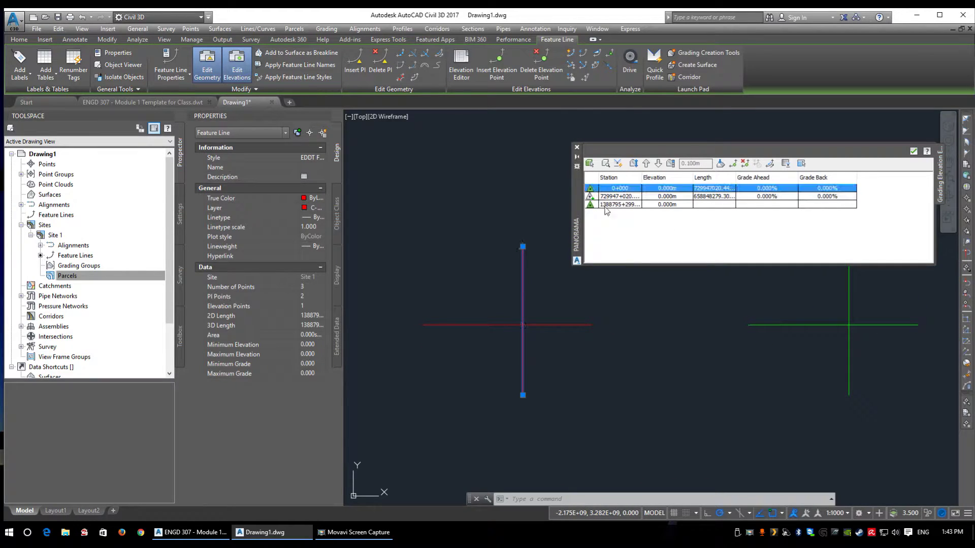
{"action": "left_click", "coordinate": [670, 188]}
{"action": "type", "text": "15"}
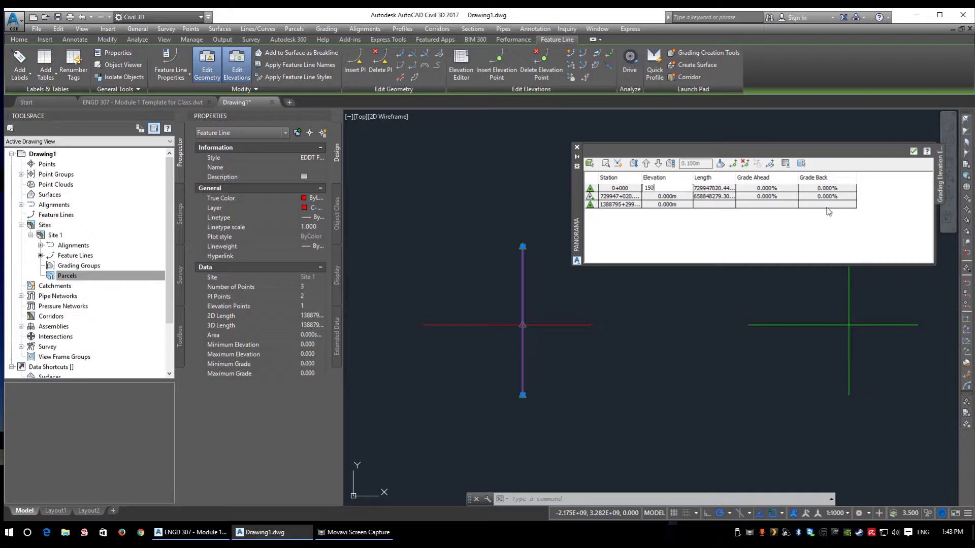
{"action": "type", "text": "0"}
{"action": "key", "text": "Return"}
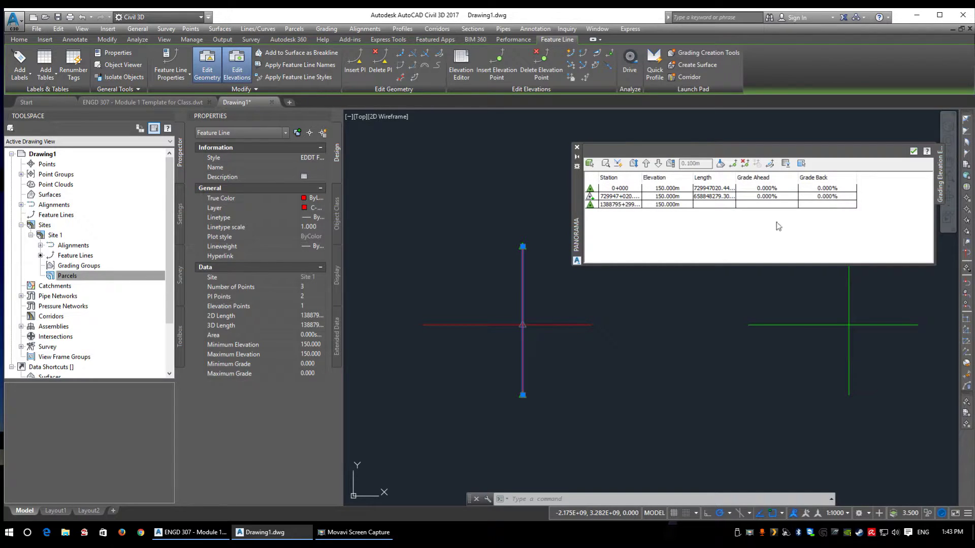
Go through the vertical feature line's stations one by one to check their elevations.
{"action": "middle_click_drag", "start_coordinate": [526, 424], "coordinate": [524, 421]}
{"action": "left_click", "coordinate": [669, 189]}
{"action": "left_click", "coordinate": [663, 198]}
{"action": "left_click", "coordinate": [662, 205]}
Deselect the vertical feature line and open the Elevation Editor for the horizontal feature line of the left cross.
{"action": "left_click", "coordinate": [553, 333]}
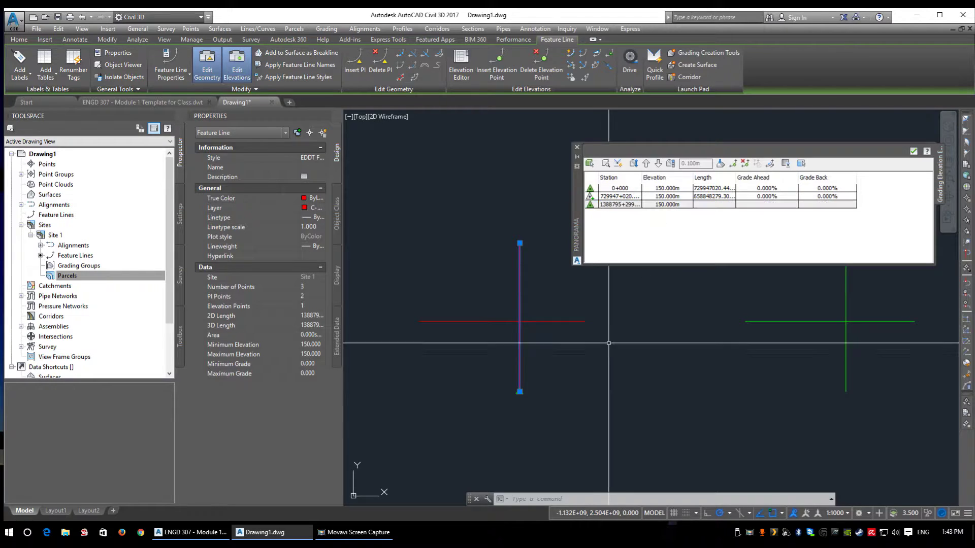
{"action": "left_click", "coordinate": [575, 346]}
{"action": "key", "text": "Escape"}
{"action": "left_click", "coordinate": [574, 332]}
{"action": "left_click", "coordinate": [553, 310]}
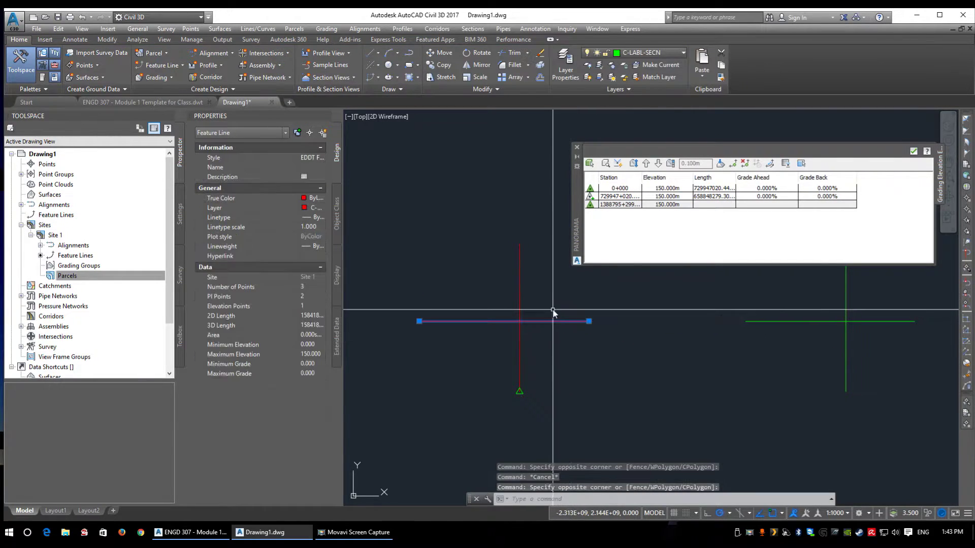
{"action": "right_click", "coordinate": [553, 311]}
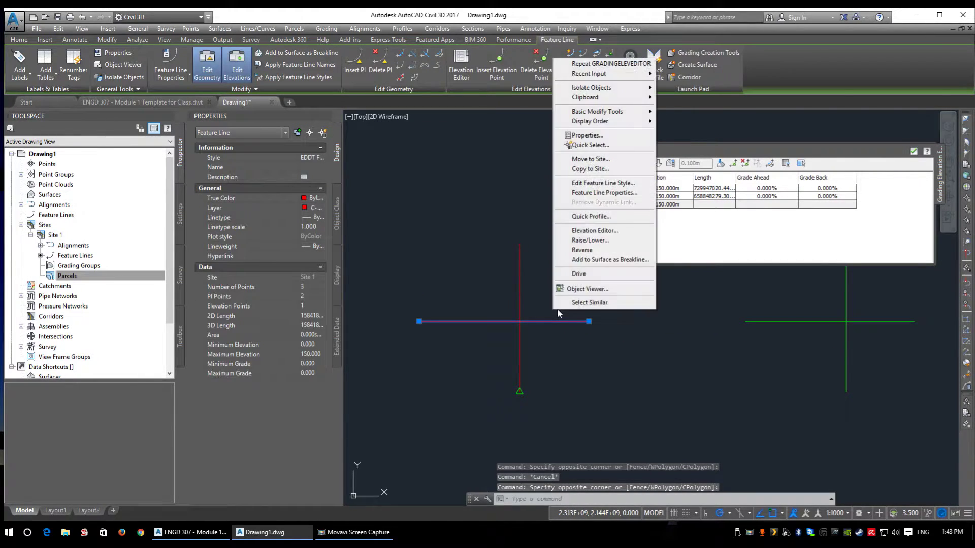
{"action": "left_click", "coordinate": [597, 232]}
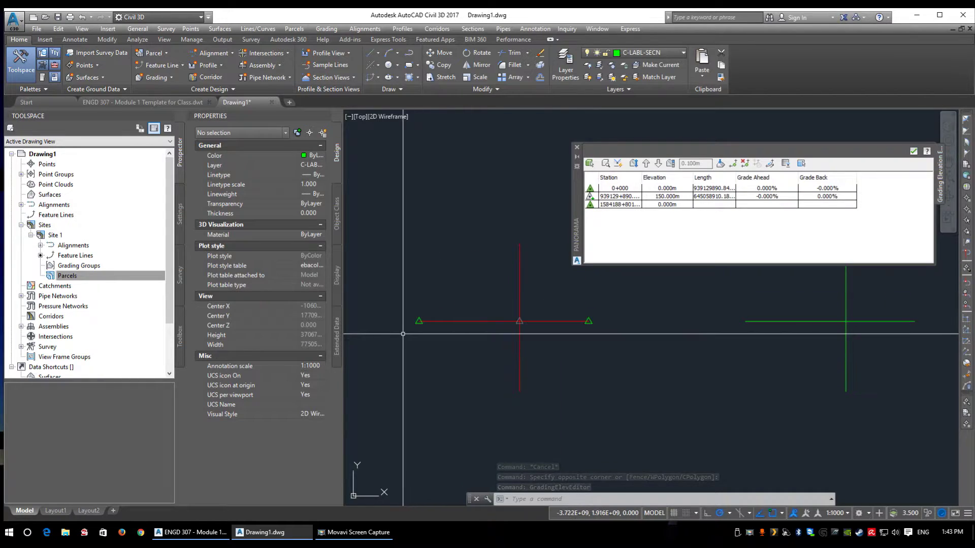
Set all elevations of the horizontal feature line, including the crossing point, to 200 m.
{"action": "left_click", "coordinate": [665, 191]}
{"action": "left_click", "coordinate": [668, 205], "text": "shift"}
{"action": "left_click", "coordinate": [663, 187]}
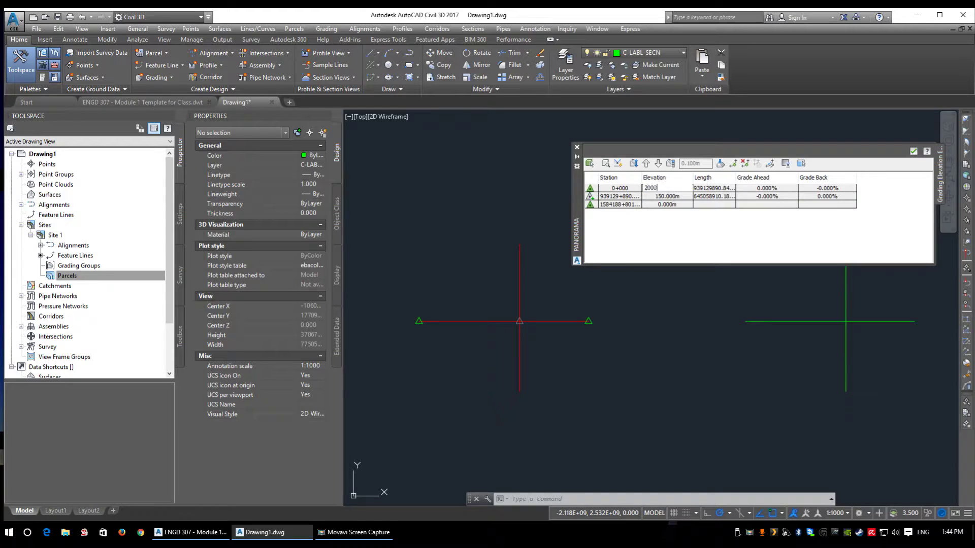
{"action": "type", "text": "200"}
{"action": "key", "text": "Return"}
{"action": "key", "text": "Escape"}
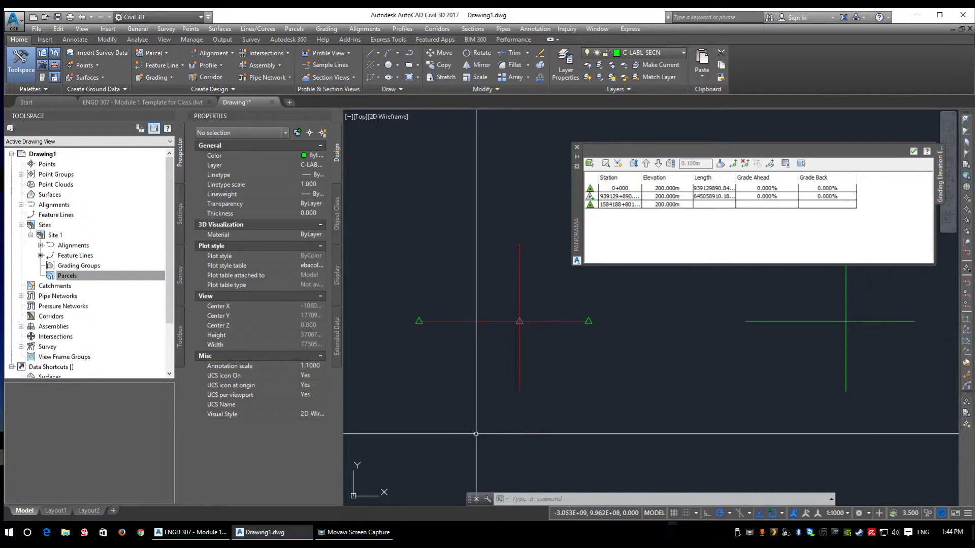
Reopen the Elevation Editor for the vertical feature line and examine the elevation at its crossing point.
{"action": "left_click", "coordinate": [539, 341]}
{"action": "left_click", "coordinate": [512, 352]}
{"action": "right_click", "coordinate": [512, 352]}
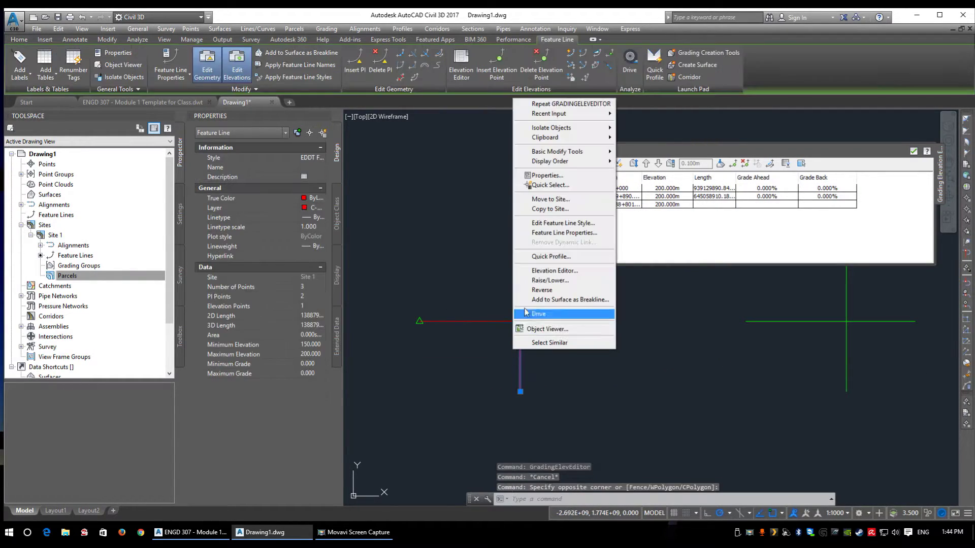
{"action": "left_click", "coordinate": [543, 281]}
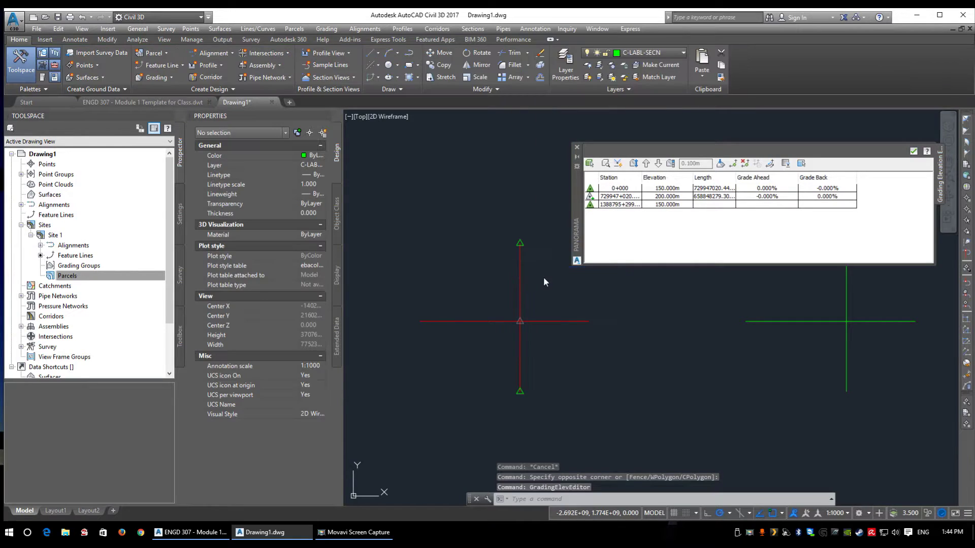
{"action": "left_click", "coordinate": [670, 199]}
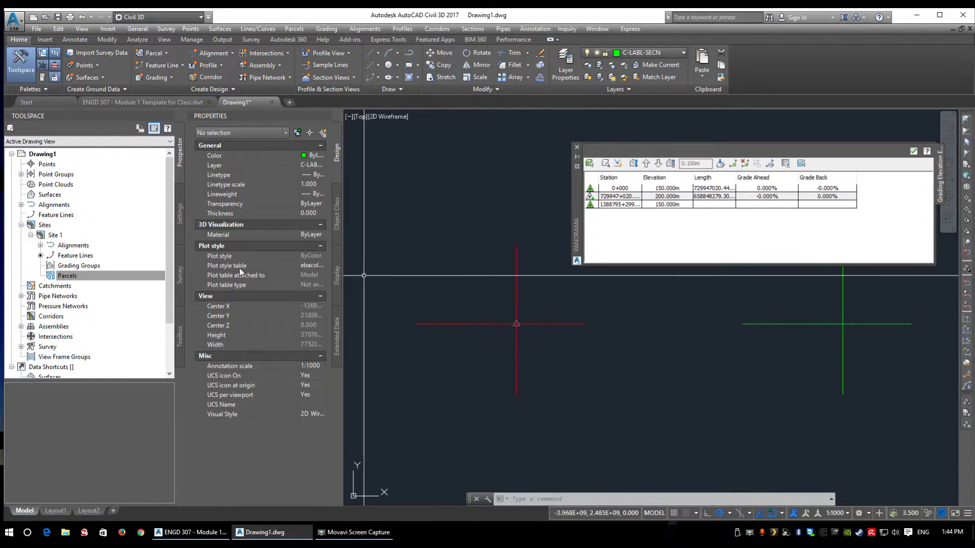
Start a new TIN surface and name it Site 1.
{"action": "right_click", "coordinate": [46, 195]}
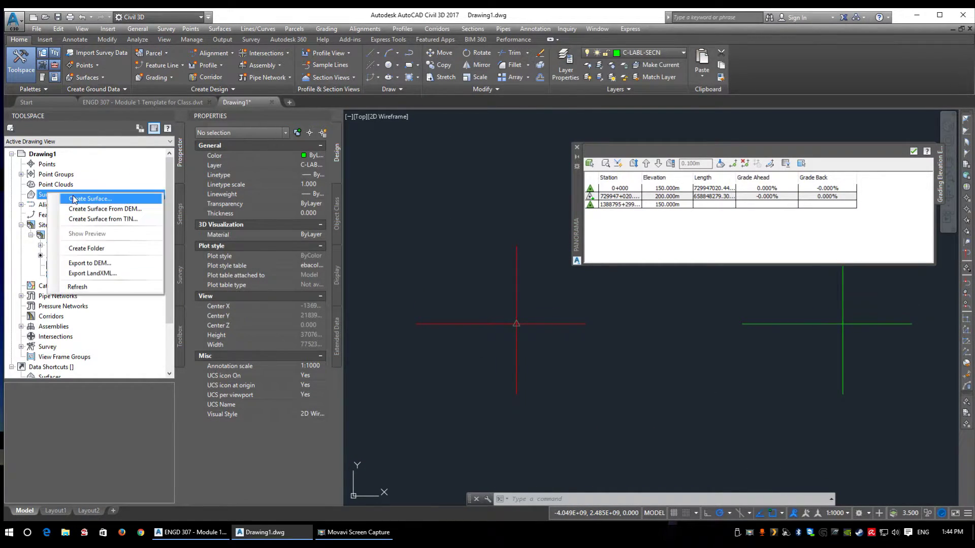
{"action": "left_click", "coordinate": [74, 201]}
{"action": "left_click", "coordinate": [539, 236]}
{"action": "type", "text": "Site 1"}
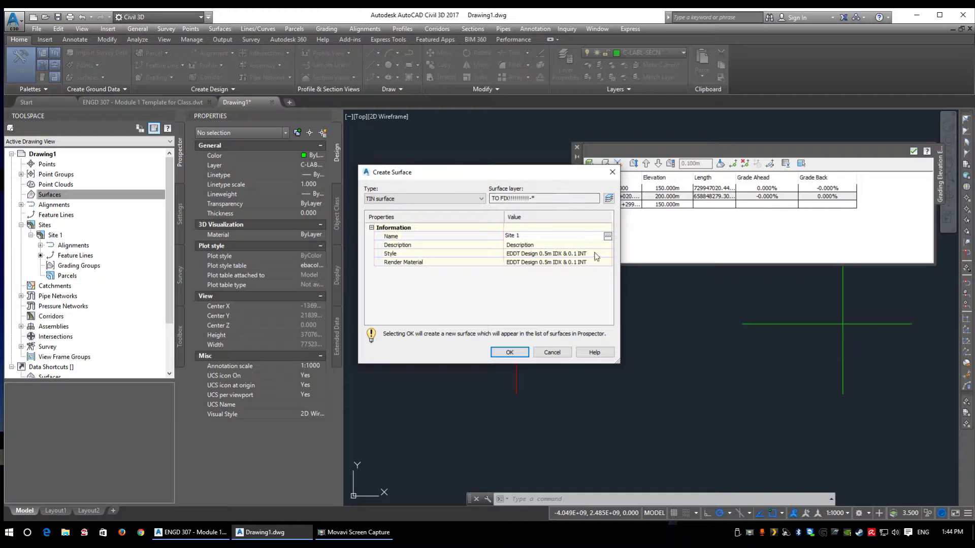
{"action": "key", "text": "Return"}
Assign the EDDT Design 5m IDX & 1 INT style to the new surface and create it.
{"action": "left_click", "coordinate": [592, 254]}
{"action": "left_click", "coordinate": [609, 256]}
{"action": "left_click", "coordinate": [485, 264]}
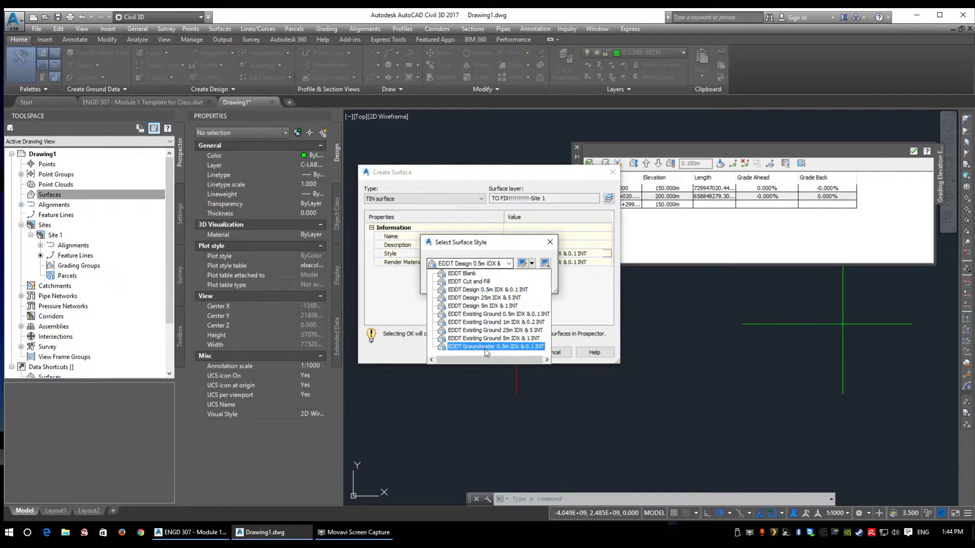
{"action": "left_click", "coordinate": [489, 331]}
{"action": "left_click", "coordinate": [484, 263]}
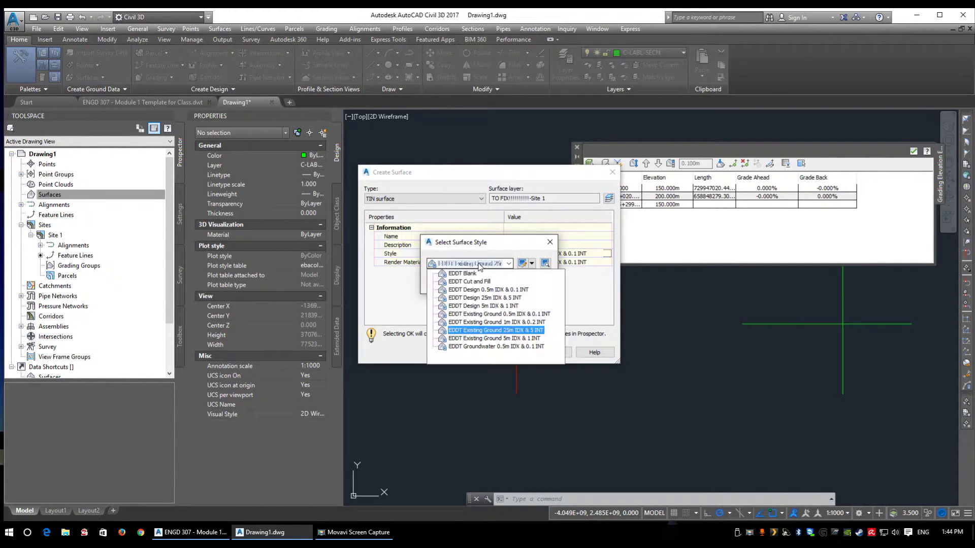
{"action": "left_click", "coordinate": [481, 298]}
{"action": "left_click", "coordinate": [502, 285]}
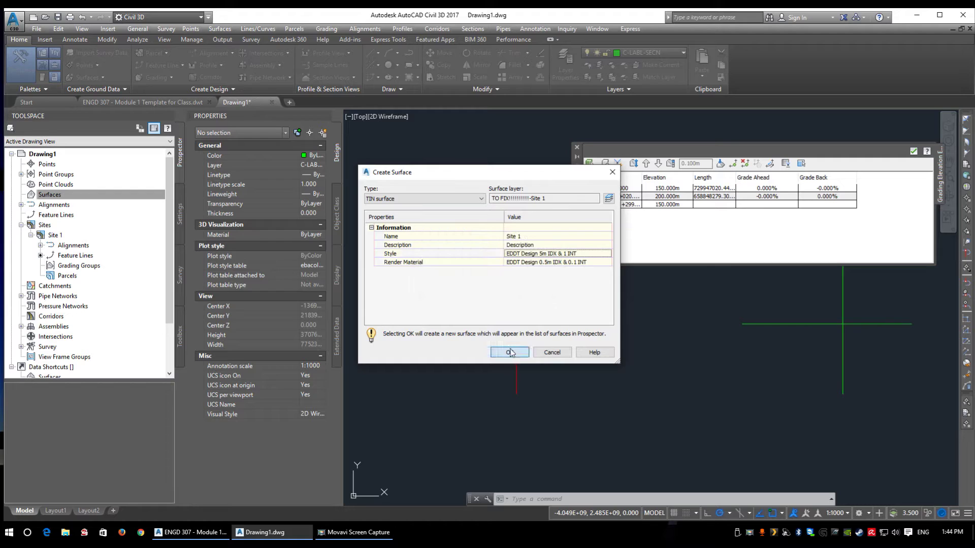
{"action": "left_click", "coordinate": [508, 353]}
Add both feature lines of the left cross to the Site 1 surface as breaklines.
{"action": "left_click", "coordinate": [533, 342]}
{"action": "left_click", "coordinate": [490, 290]}
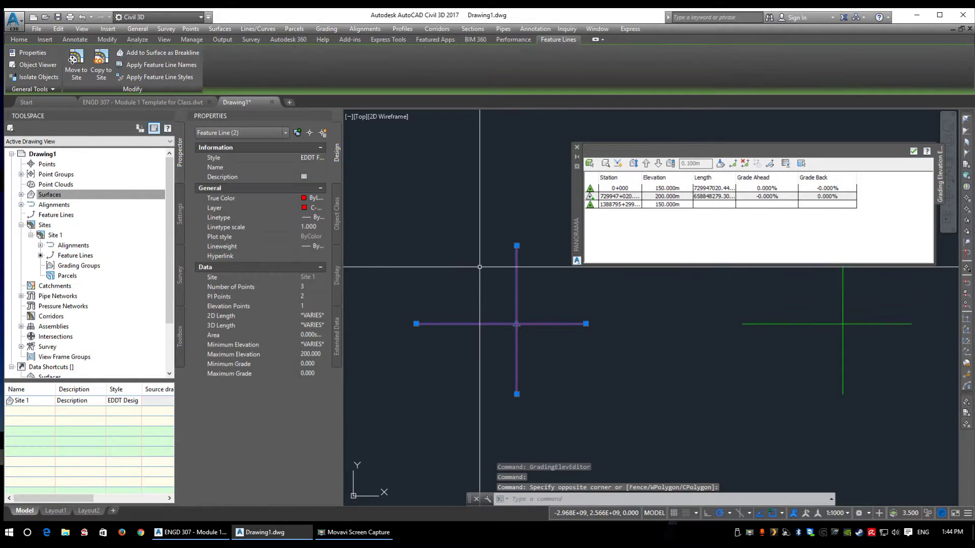
{"action": "right_click", "coordinate": [479, 267]}
{"action": "left_click", "coordinate": [528, 436]}
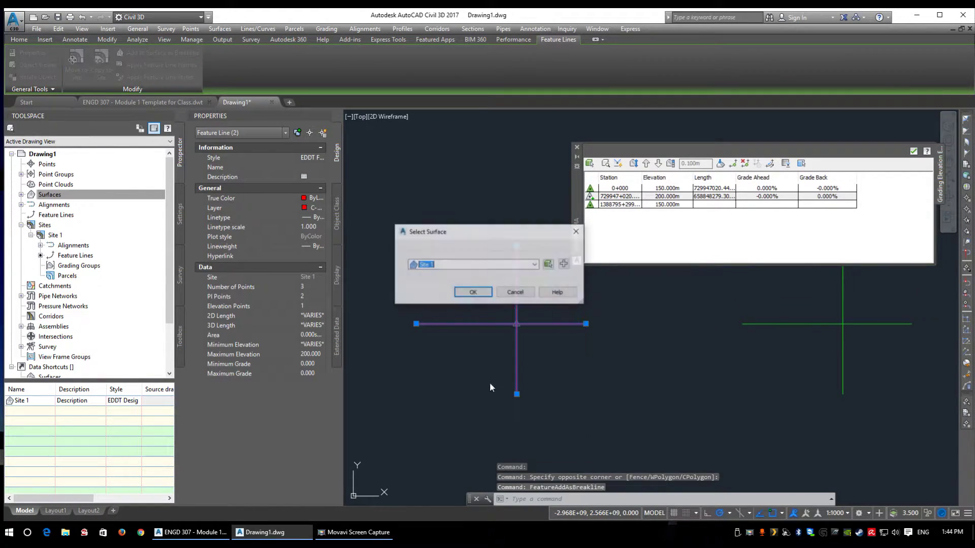
{"action": "left_click", "coordinate": [482, 295]}
{"action": "left_click", "coordinate": [479, 354]}
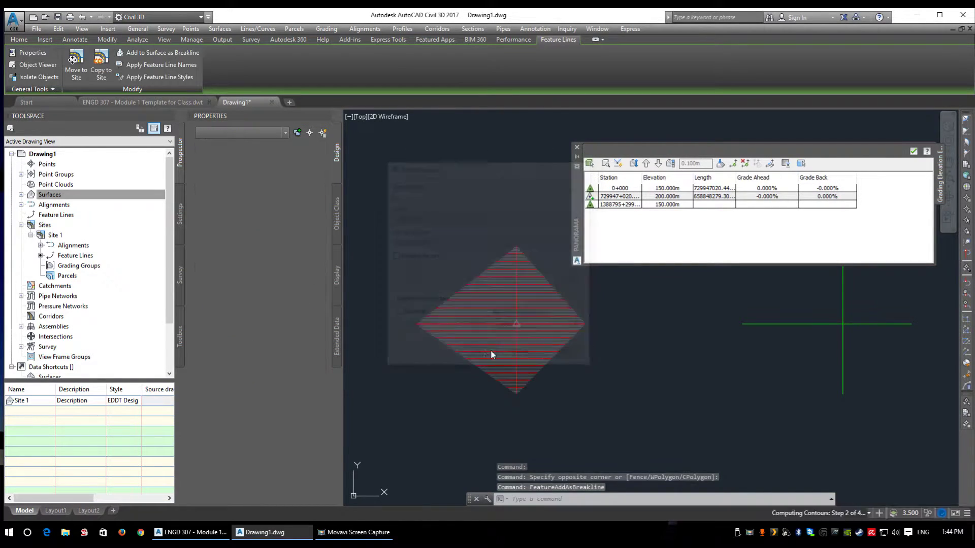
{"action": "left_click", "coordinate": [479, 265]}
{"action": "left_click", "coordinate": [483, 356]}
Select the Site 1 surface to examine its contours and elevation properties.
{"action": "scroll", "coordinate": [527, 322], "scroll_direction": "up", "scroll_amount": 4}
{"action": "scroll", "coordinate": [524, 338], "scroll_direction": "down", "scroll_amount": 2}
{"action": "left_click", "coordinate": [524, 338]}
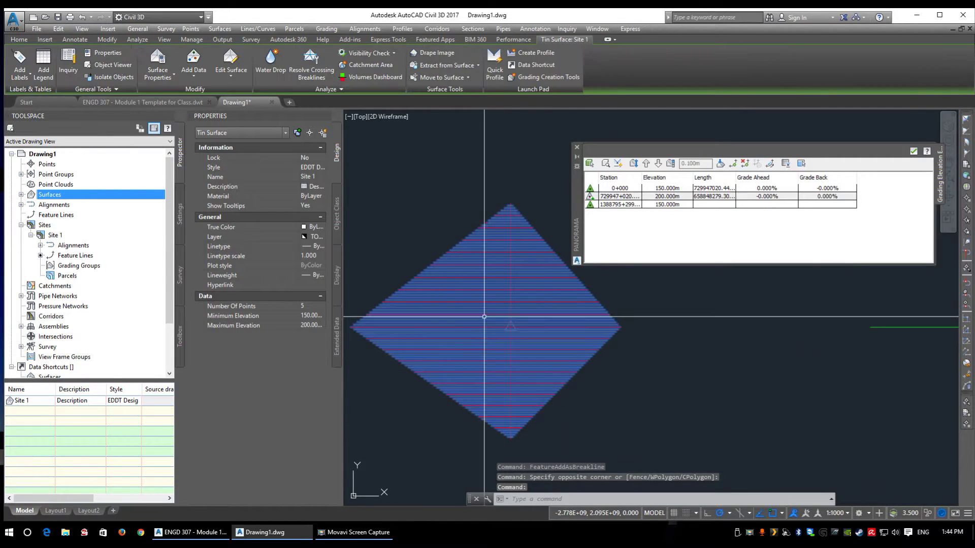
{"action": "key", "text": "Escape"}
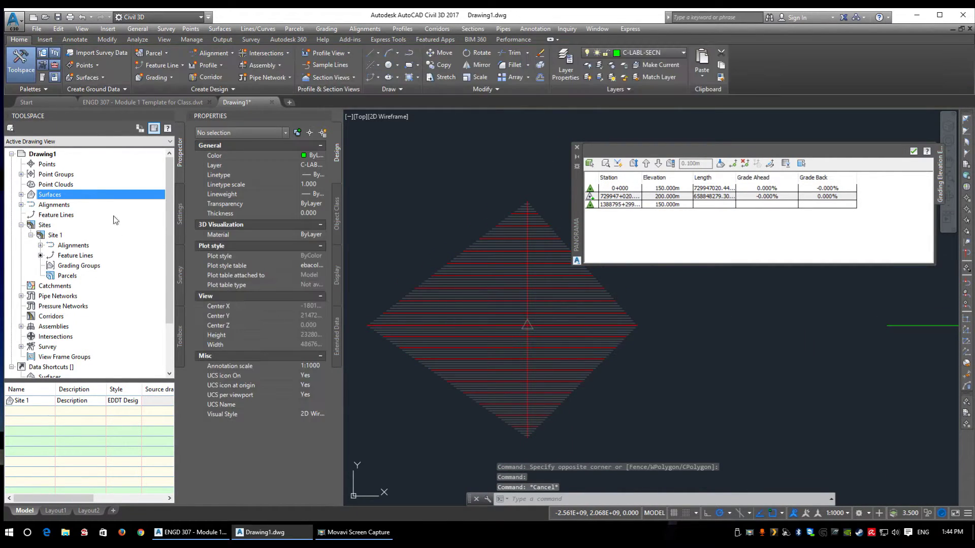
Expand the surfaces collection and rebuild the Site 1 surface.
{"action": "right_click", "coordinate": [69, 199]}
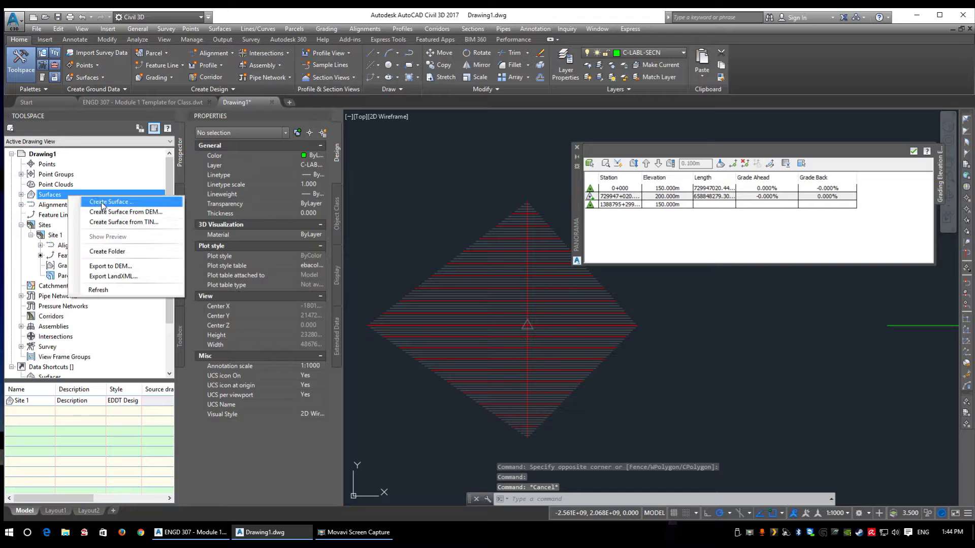
{"action": "left_click", "coordinate": [20, 195]}
{"action": "right_click", "coordinate": [58, 203]}
{"action": "left_click", "coordinate": [101, 235]}
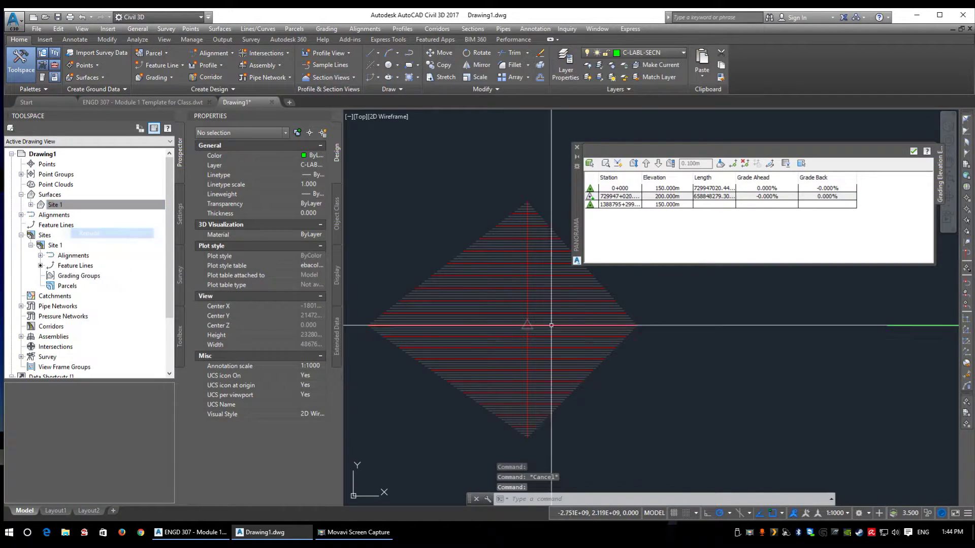
Review the vertical feature line's stations and set all its elevations, including the crossing point, to 150 m.
{"action": "left_click", "coordinate": [592, 189]}
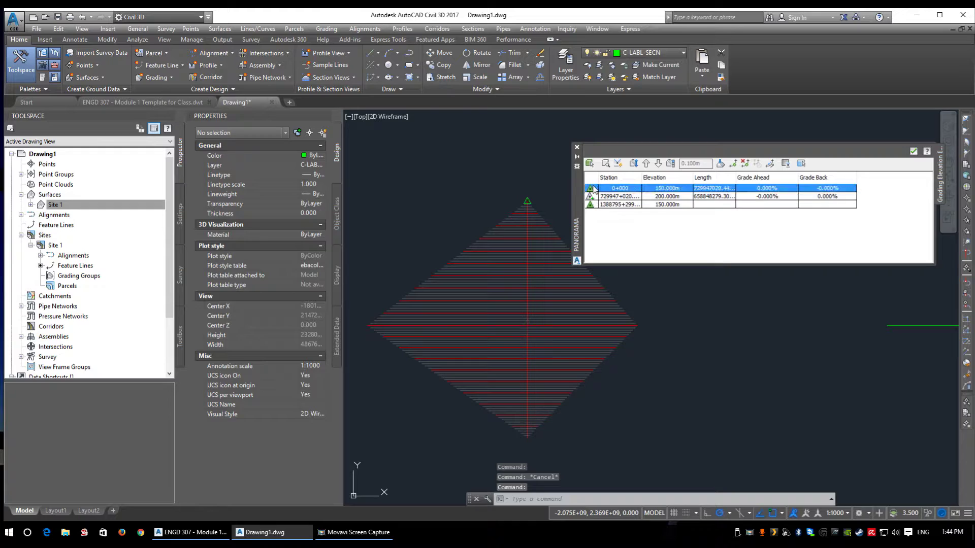
{"action": "left_click", "coordinate": [667, 197]}
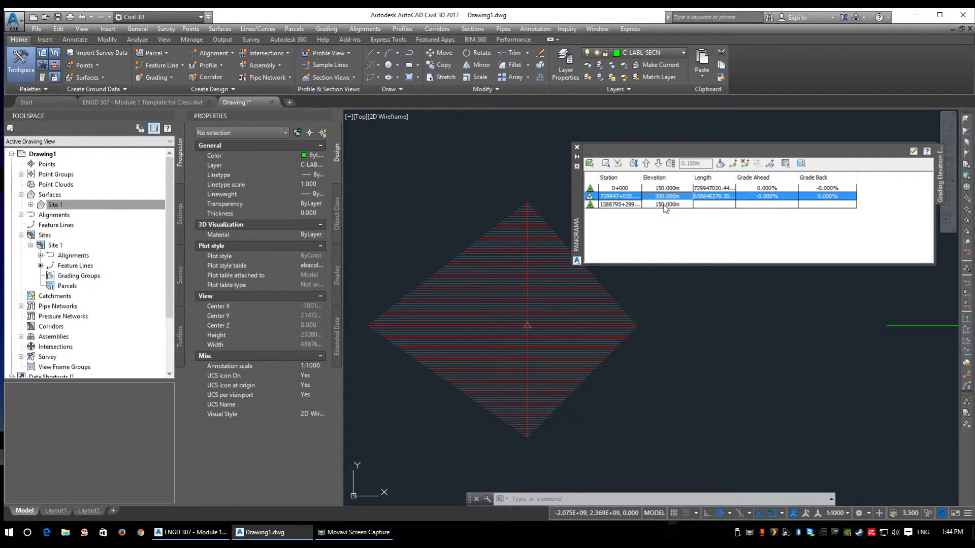
{"action": "left_click", "coordinate": [665, 204]}
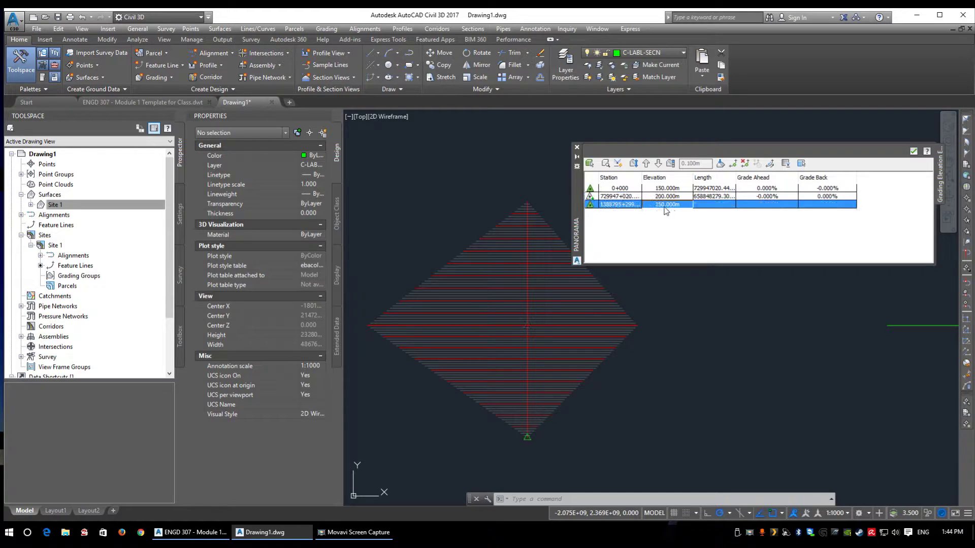
{"action": "left_click", "coordinate": [667, 196]}
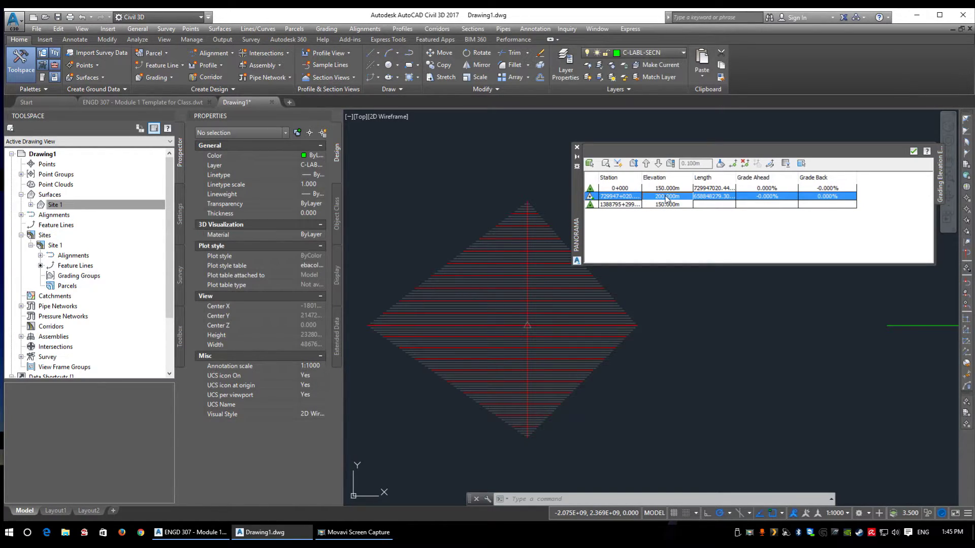
{"action": "key", "text": "ctrl+a"}
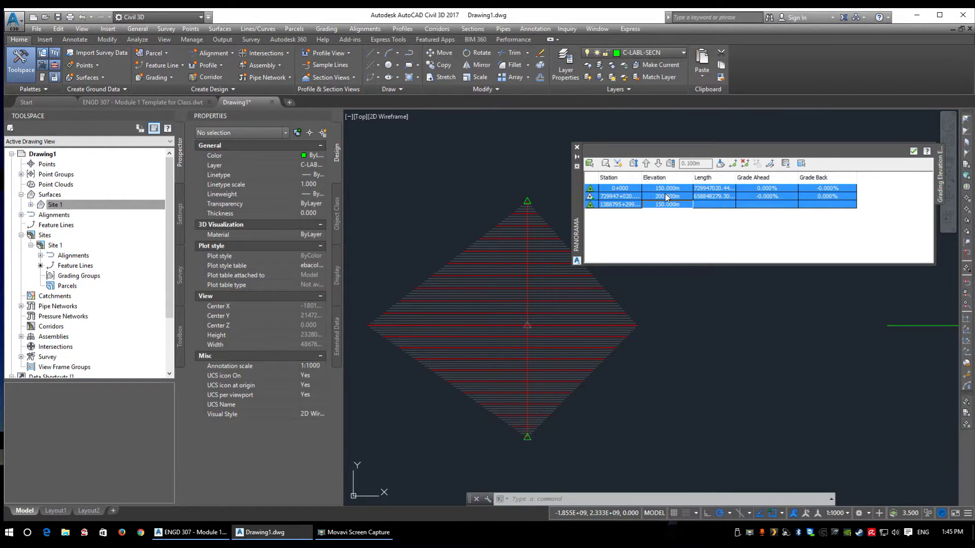
{"action": "left_click", "coordinate": [667, 188]}
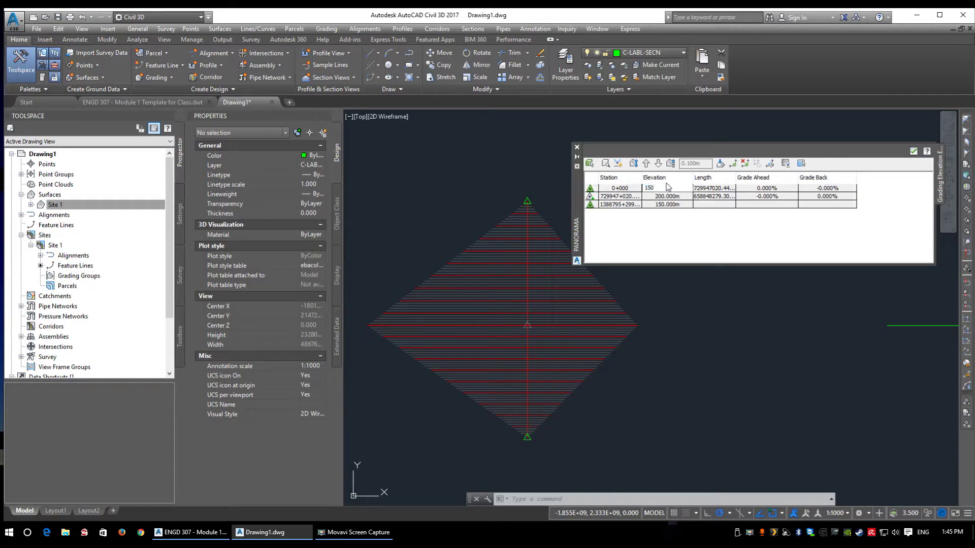
{"action": "key", "text": "Return"}
Turn on automatic rebuilding for the Site 1 surface and examine its updated contours.
{"action": "right_click", "coordinate": [78, 205]}
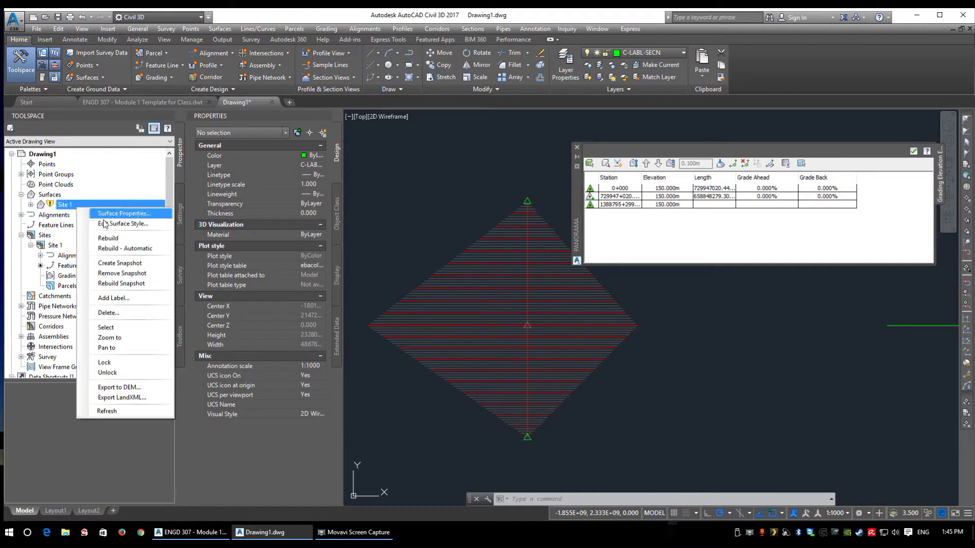
{"action": "left_click", "coordinate": [125, 248]}
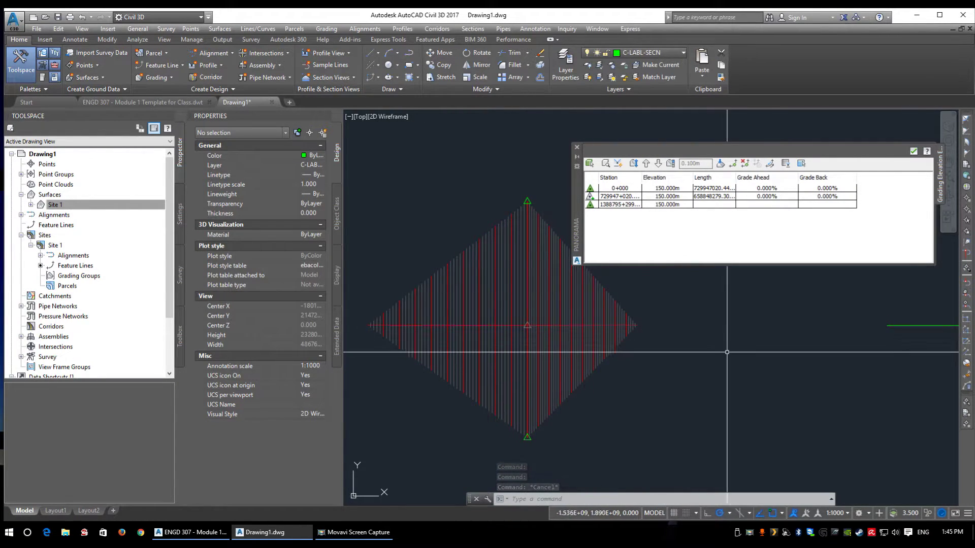
{"action": "mouse_move", "coordinate": [502, 289]}
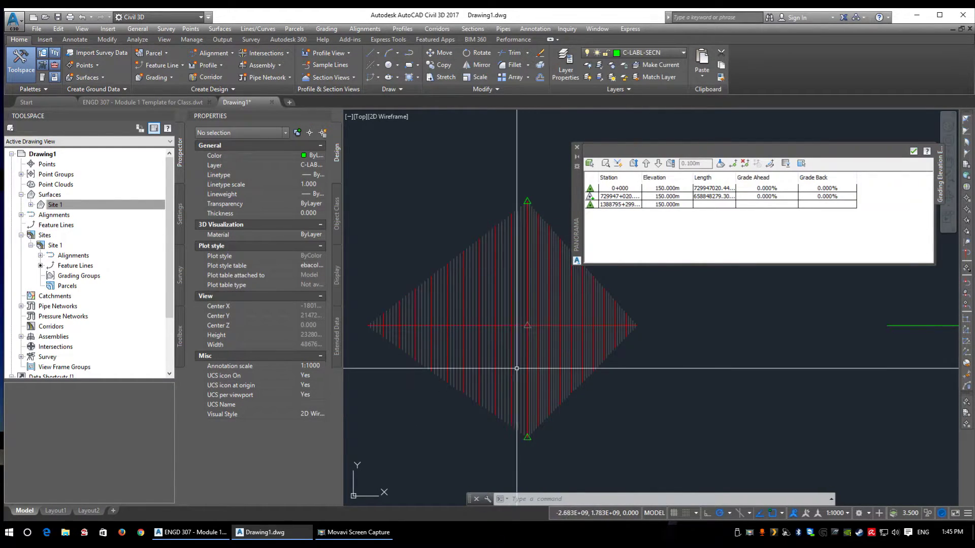
Open the grading creation tools, choose the EDDT Projection @ Distance criteria set, and select the EDDT Slope 3:1 to Distance criteria.
{"action": "left_click", "coordinate": [325, 28]}
{"action": "left_click", "coordinate": [346, 37]}
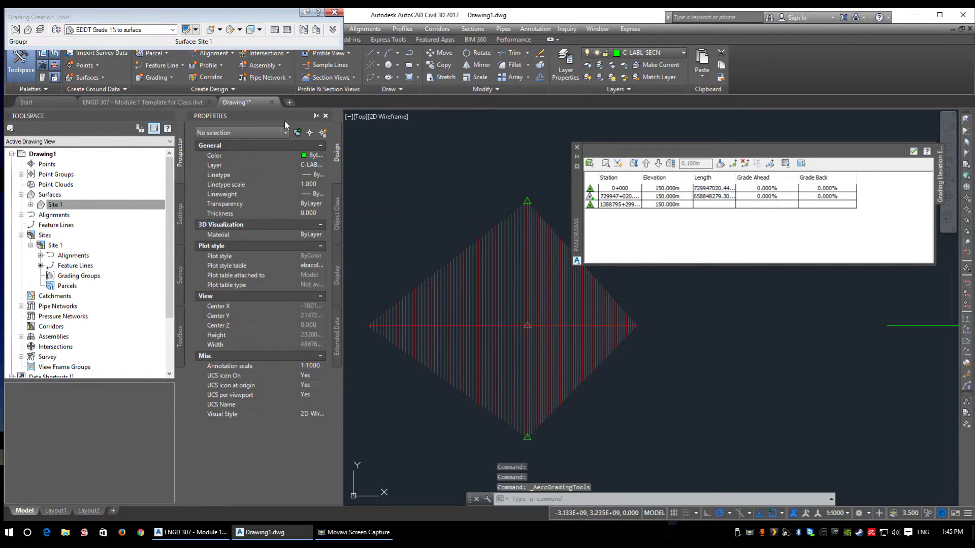
{"action": "left_click", "coordinate": [113, 32]}
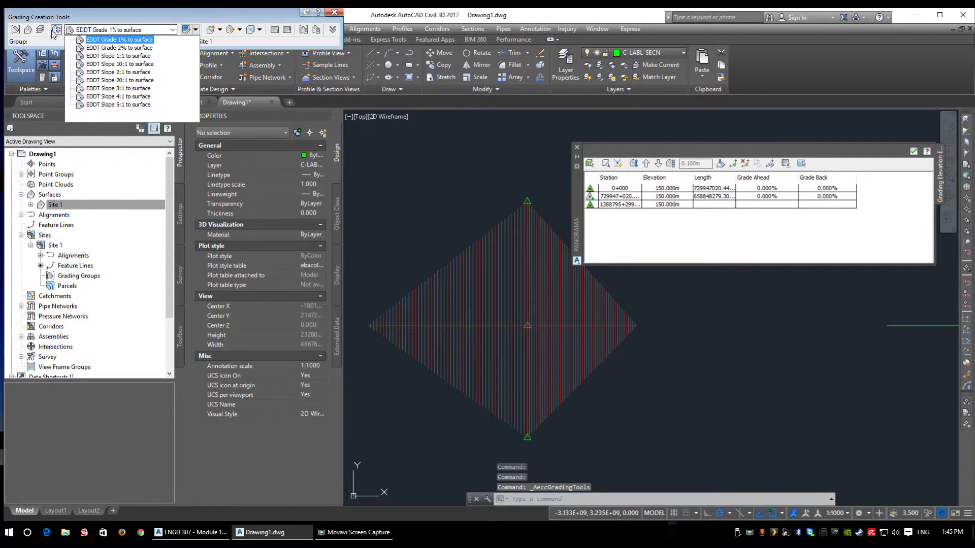
{"action": "left_click", "coordinate": [190, 65]}
{"action": "left_click", "coordinate": [547, 264]}
{"action": "left_click", "coordinate": [472, 276]}
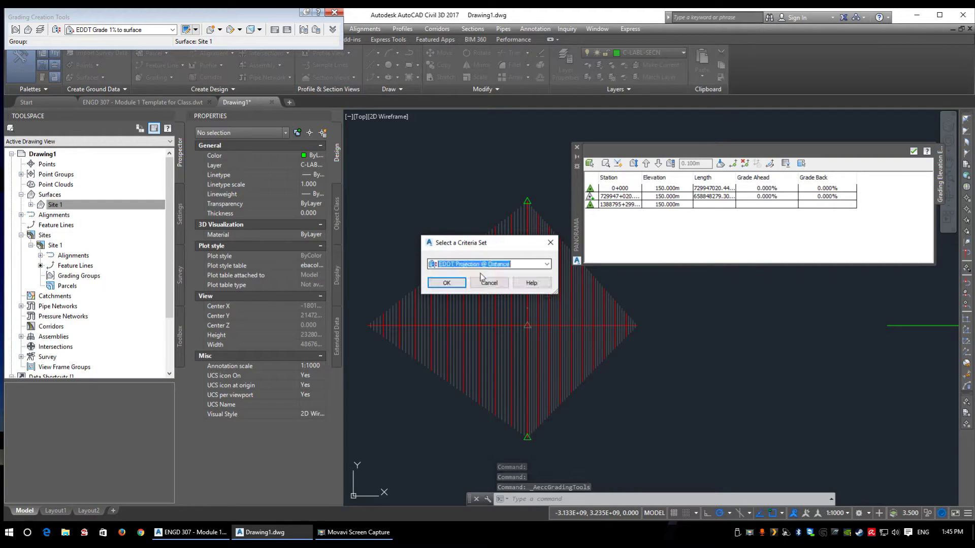
{"action": "left_click", "coordinate": [446, 283]}
{"action": "left_click", "coordinate": [122, 30]}
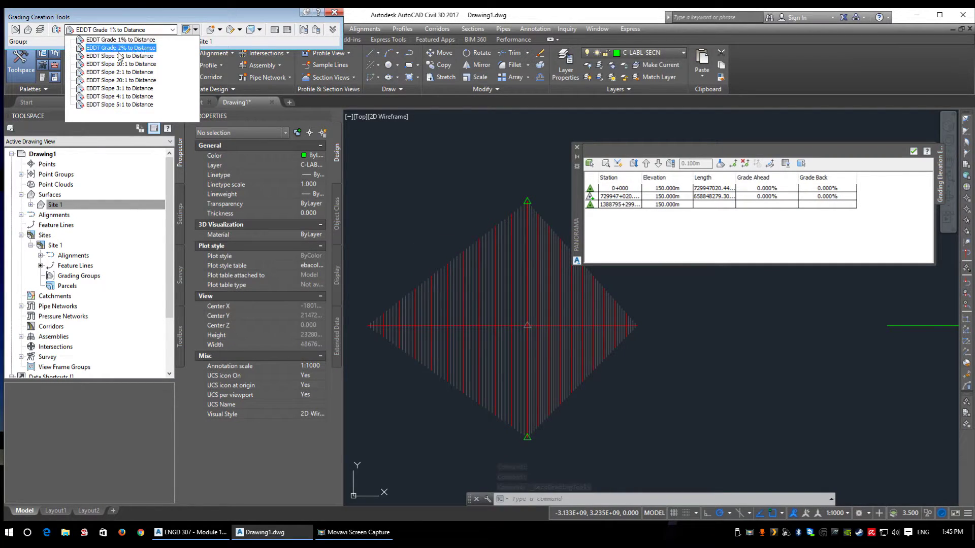
{"action": "left_click", "coordinate": [124, 90]}
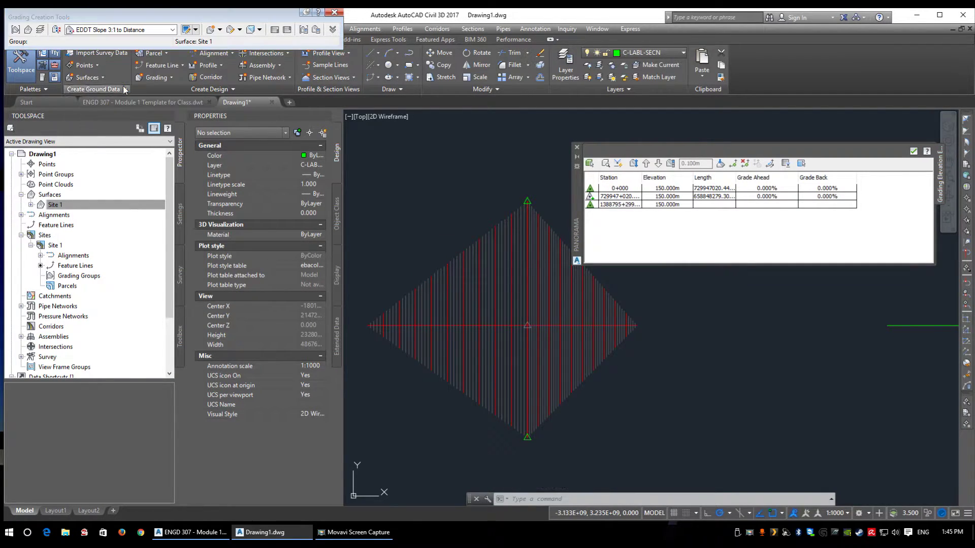
Create a grading group named Site 1 without automatic surface creation.
{"action": "left_click", "coordinate": [211, 30]}
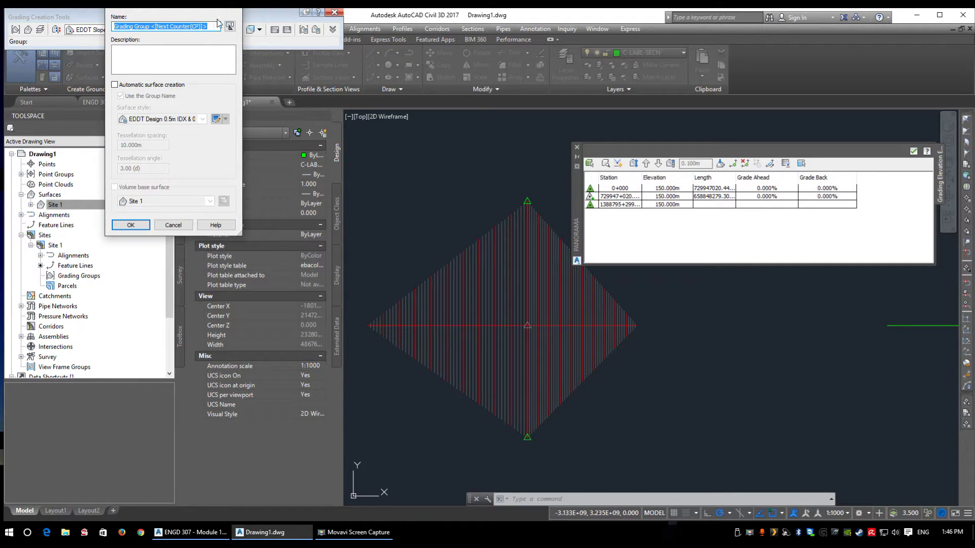
{"action": "type", "text": "Site"}
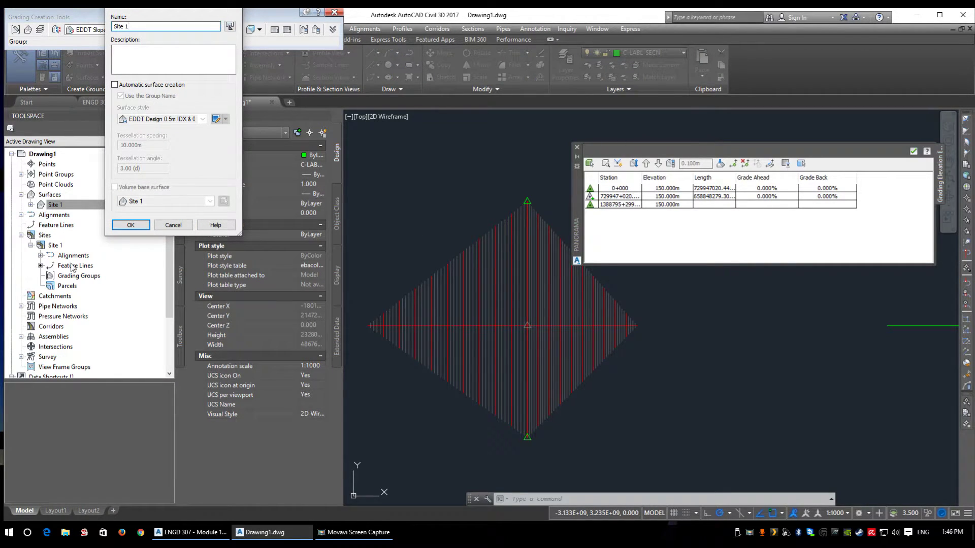
{"action": "type", "text": " 1"}
{"action": "left_click", "coordinate": [133, 227]}
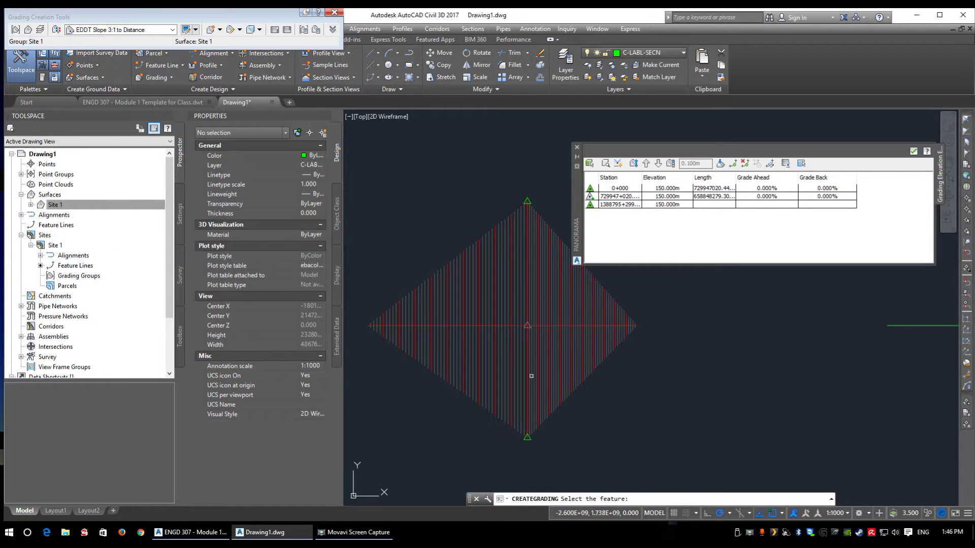
Try to grade the upper side of the horizontal feature line along its entire length, using a 10 m distance and -3:1 slope.
{"action": "scroll", "coordinate": [531, 328], "scroll_direction": "up", "scroll_amount": 6}
{"action": "left_click", "coordinate": [539, 321]}
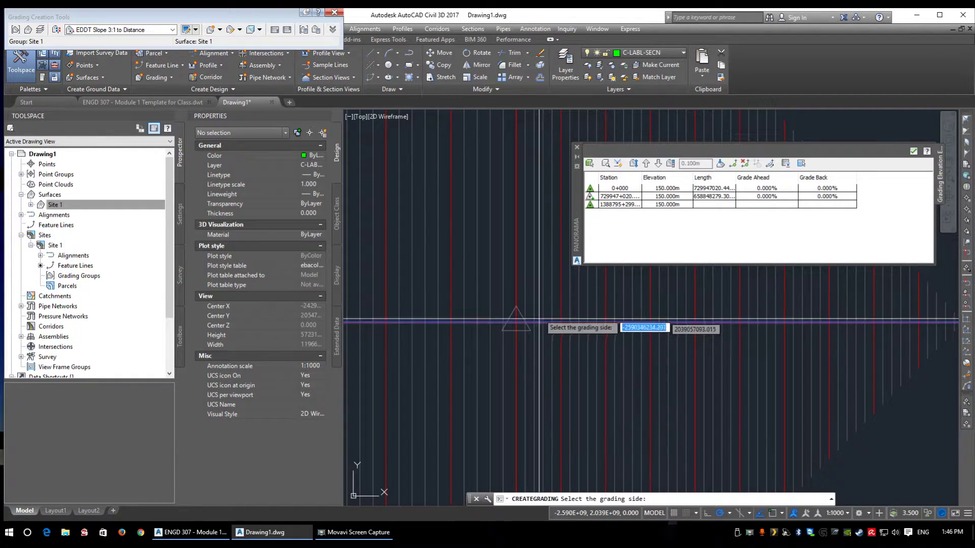
{"action": "left_click", "coordinate": [539, 214]}
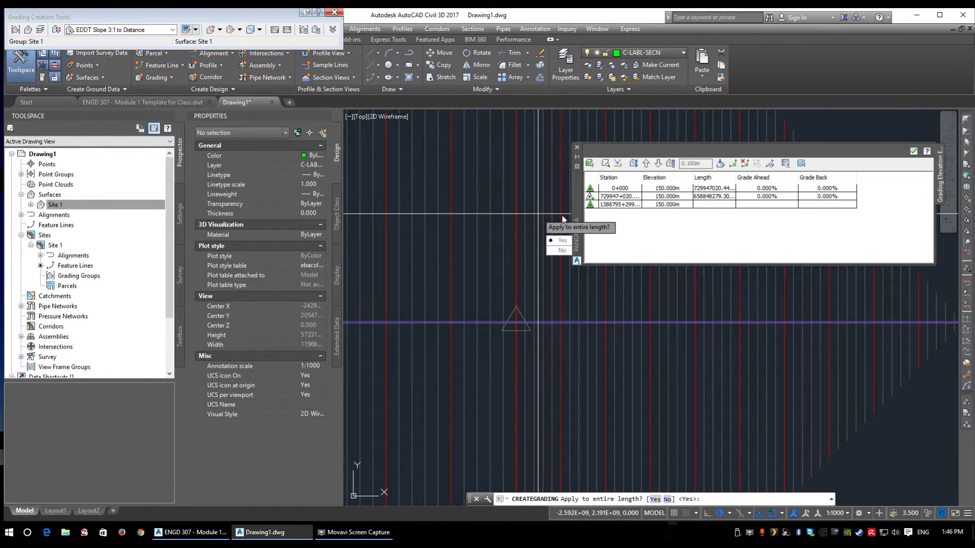
{"action": "key", "text": "Return"}
{"action": "type", "text": "1"}
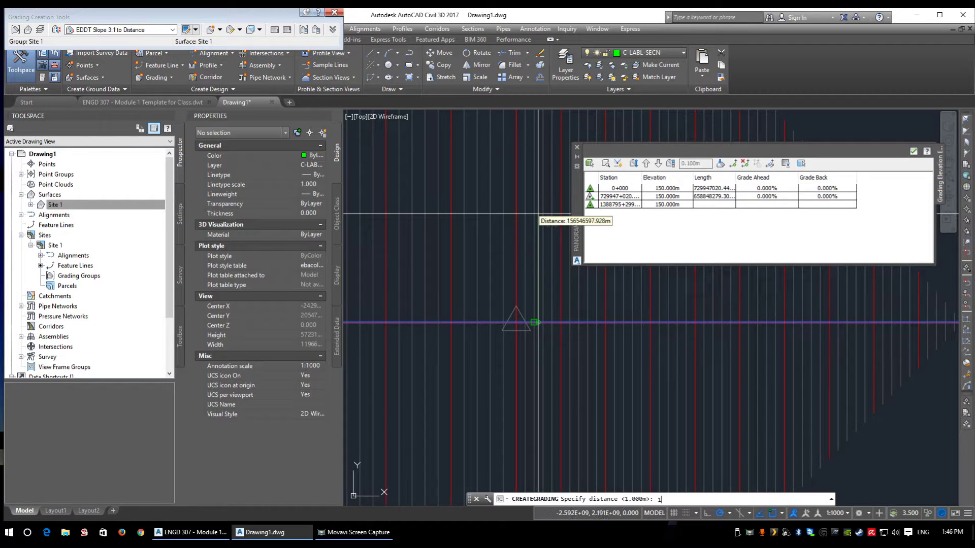
{"action": "type", "text": "0"}
{"action": "key", "text": "Return"}
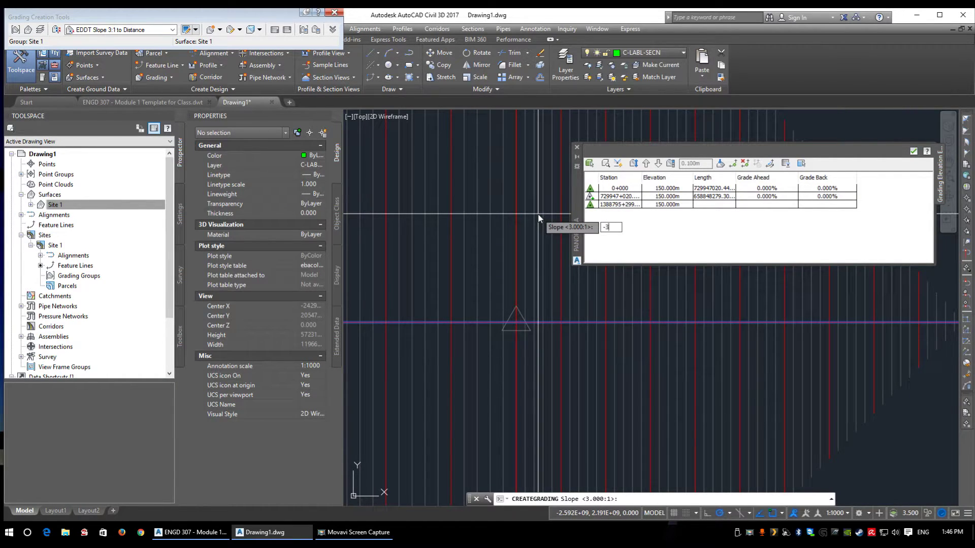
{"action": "key", "text": "Return"}
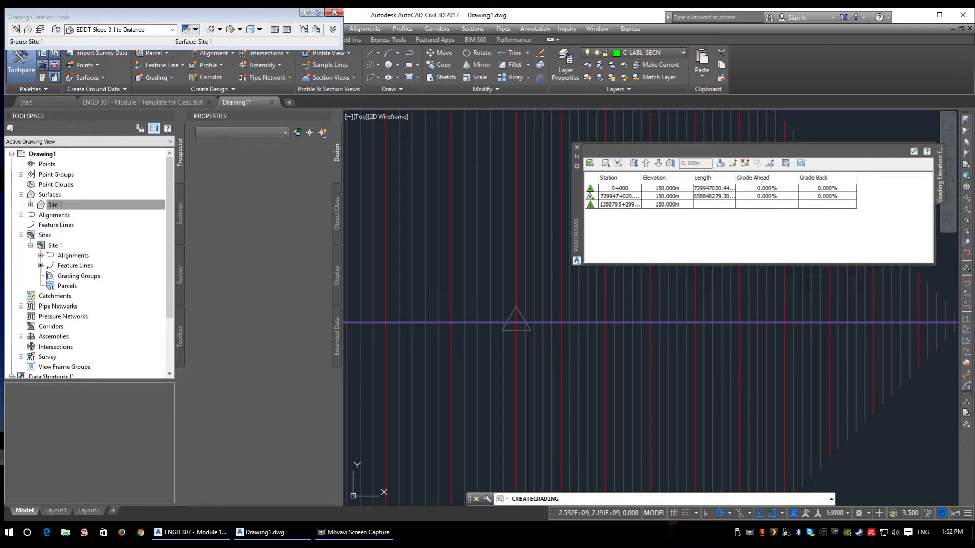
Switch to Task Manager and end the AutoCAD Application process.
{"action": "right_click", "coordinate": [569, 537]}
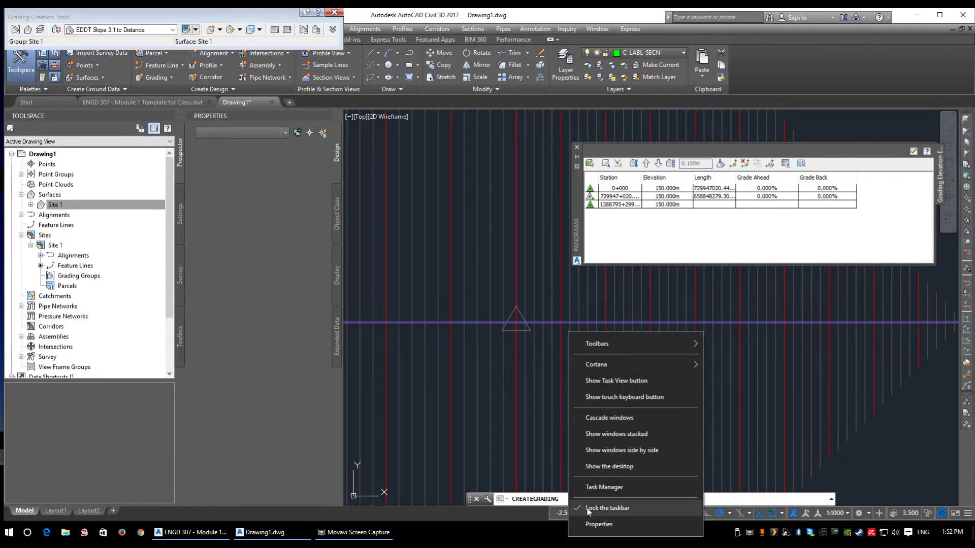
{"action": "left_click", "coordinate": [607, 488]}
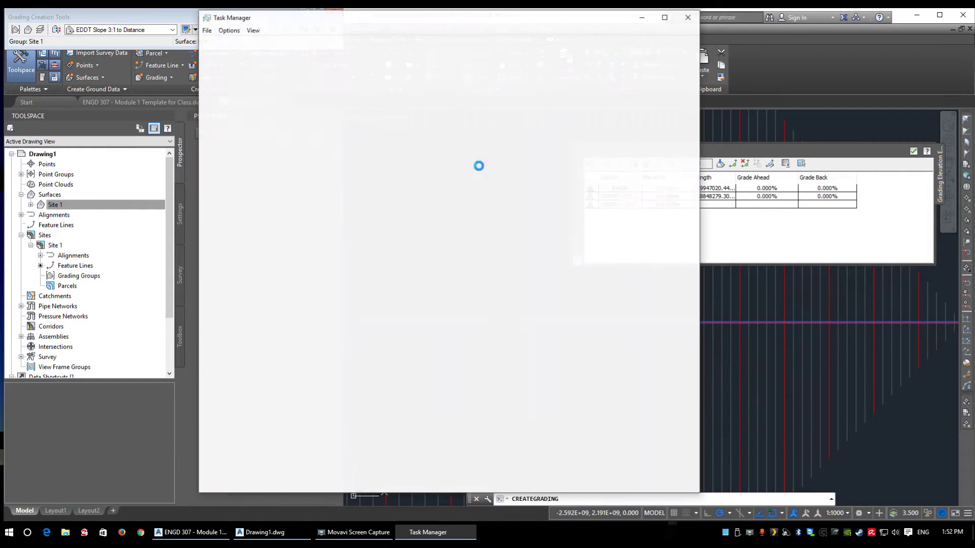
{"action": "left_click", "coordinate": [260, 85]}
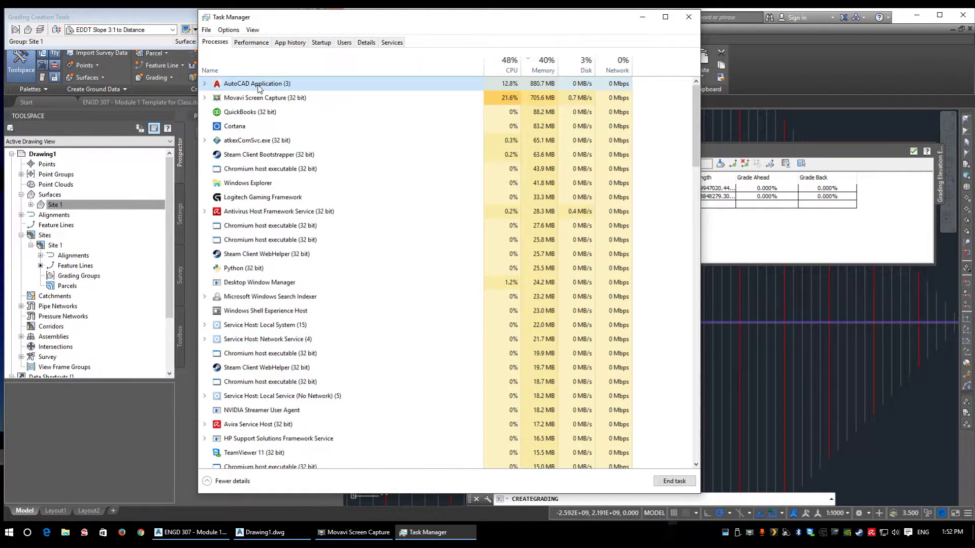
{"action": "right_click", "coordinate": [259, 87]}
{"action": "left_click", "coordinate": [287, 102]}
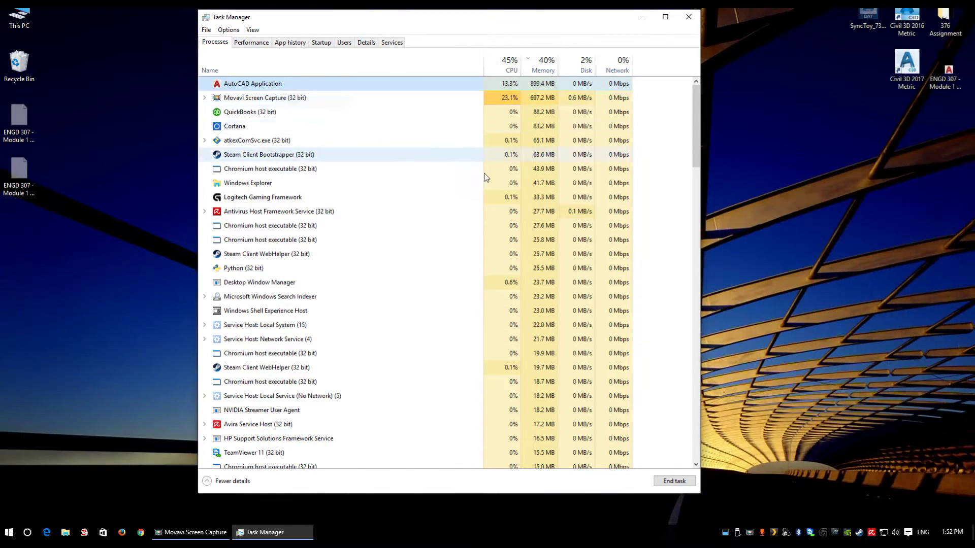
Minimize Task Manager, relaunch Civil 3D 2017 Metric, and dismiss the recovery message and the Drawing Recovery Manager.
{"action": "left_click", "coordinate": [642, 17]}
{"action": "double_click", "coordinate": [907, 66]}
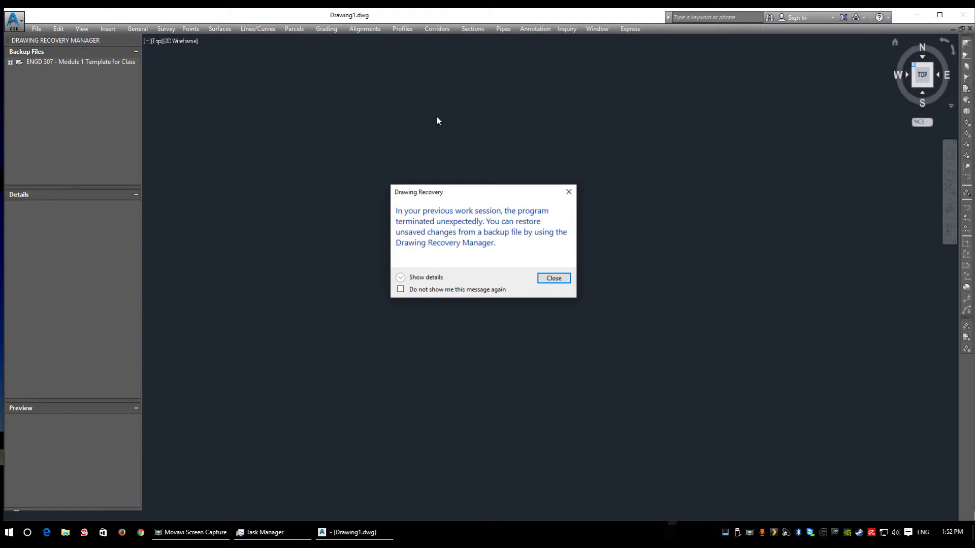
{"action": "left_click", "coordinate": [554, 279]}
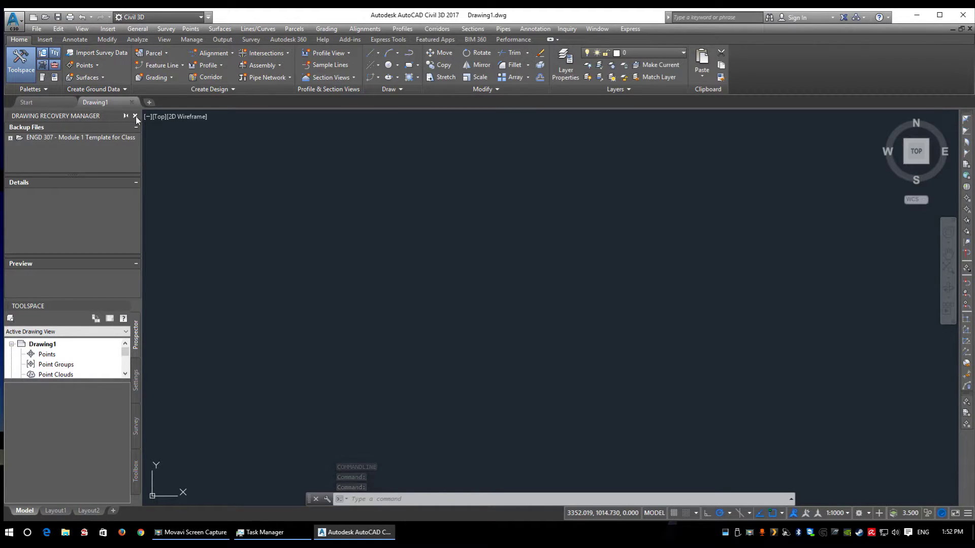
{"action": "left_click", "coordinate": [135, 116]}
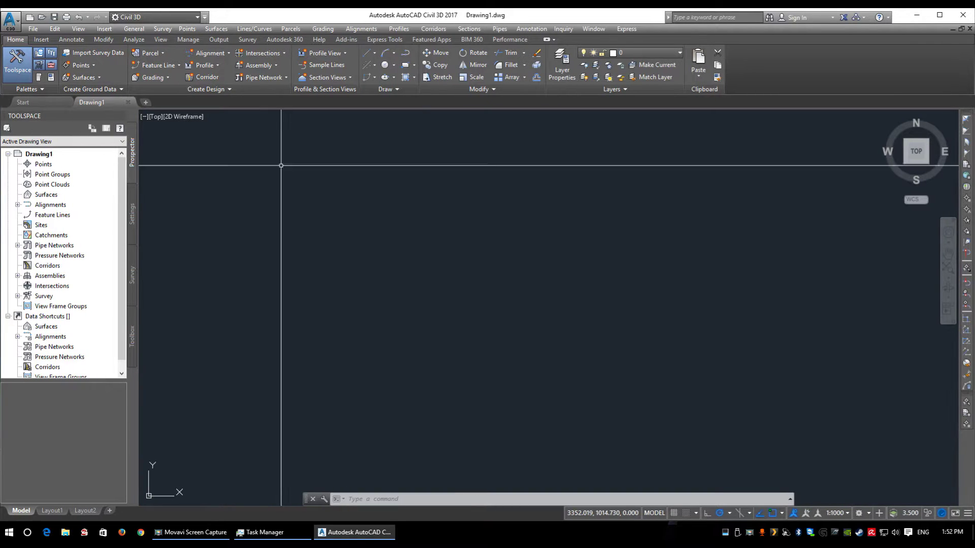
Examine the drawing's general settings down to the multipurpose marker styles, and collapse the branches again.
{"action": "left_click", "coordinate": [132, 214]}
{"action": "left_click", "coordinate": [49, 168]}
{"action": "double_click", "coordinate": [50, 168]}
{"action": "double_click", "coordinate": [51, 175]}
{"action": "double_click", "coordinate": [71, 184]}
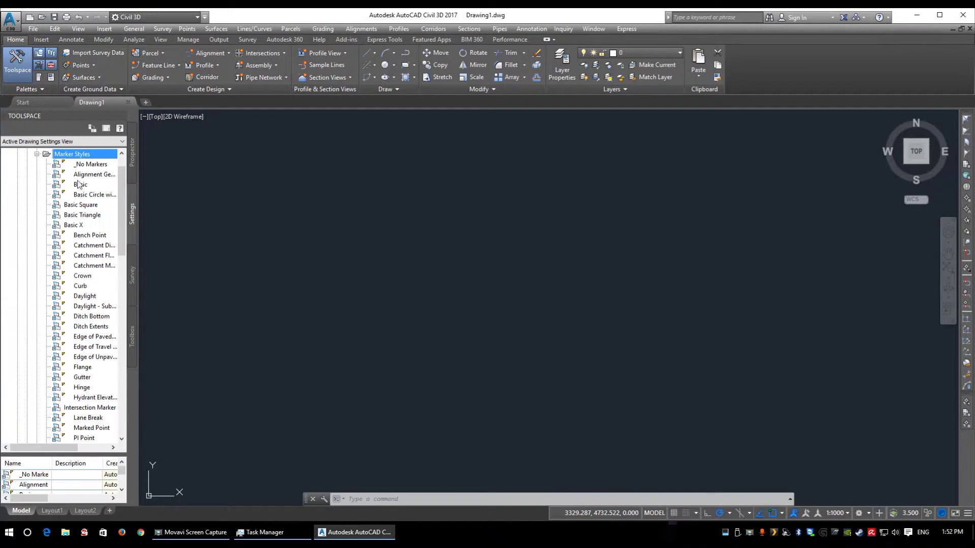
{"action": "double_click", "coordinate": [74, 156]}
{"action": "scroll", "coordinate": [74, 163], "scroll_direction": "up", "scroll_amount": 1}
{"action": "double_click", "coordinate": [51, 174]}
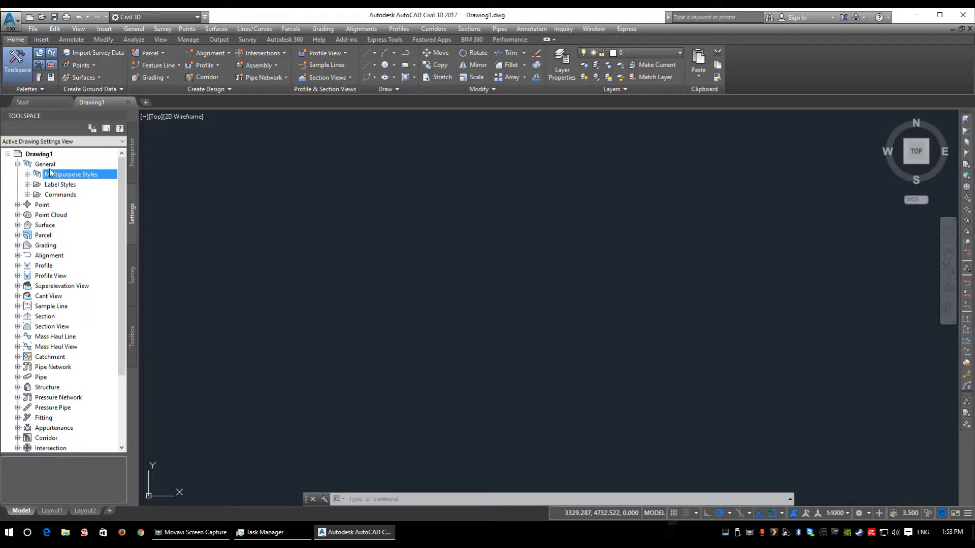
{"action": "double_click", "coordinate": [50, 165]}
Start a new drawing from the ENGD 307 - Module 1 template on the desktop, accept the version notice, and close Drawing1.
{"action": "left_click", "coordinate": [916, 15]}
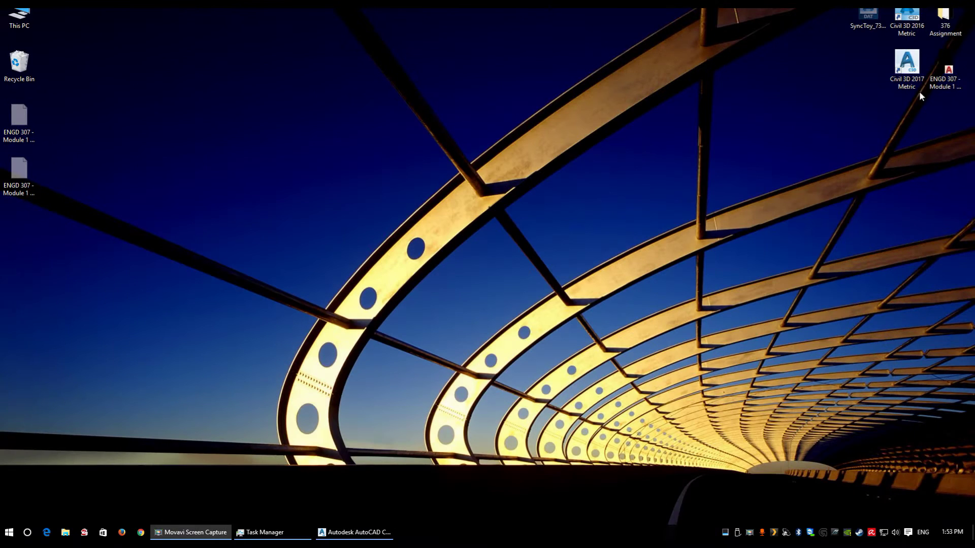
{"action": "double_click", "coordinate": [941, 72]}
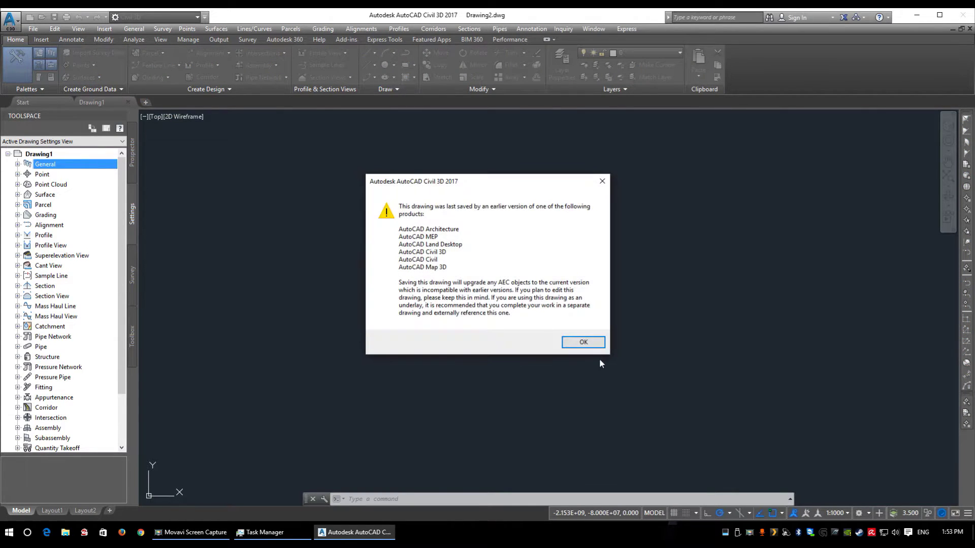
{"action": "left_click", "coordinate": [590, 345]}
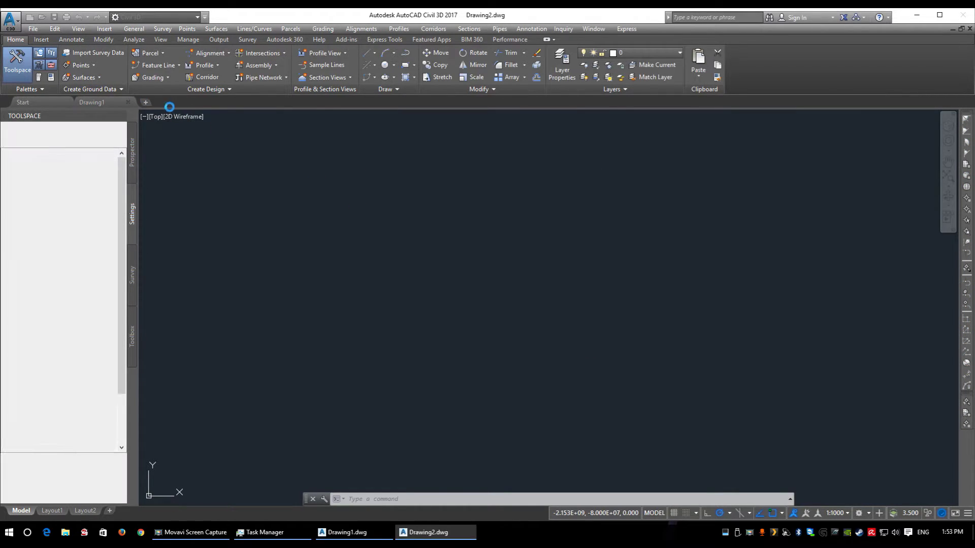
{"action": "left_click", "coordinate": [127, 103]}
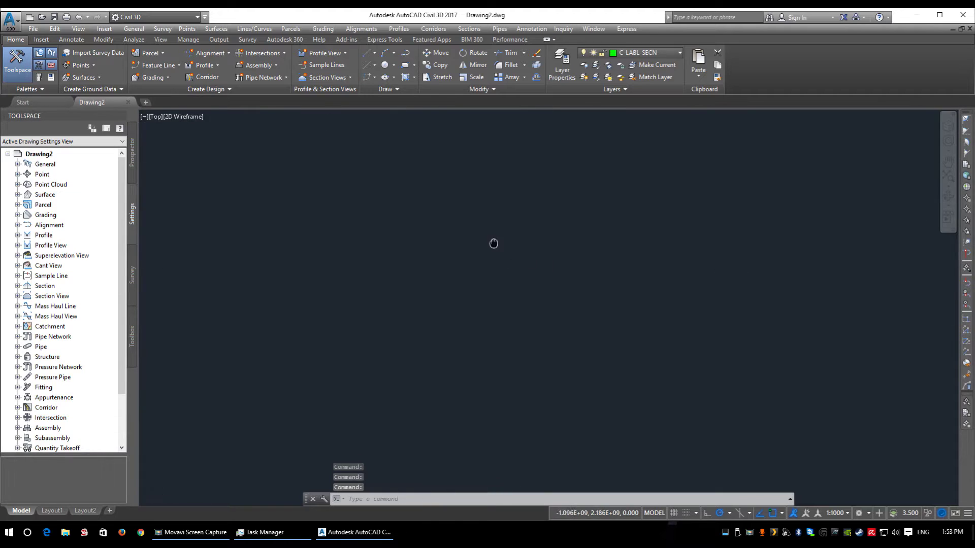
Draw a vertical polyline 10 m long, undoing its oversized first segment.
{"action": "type", "text": "pl"}
{"action": "key", "text": "Return"}
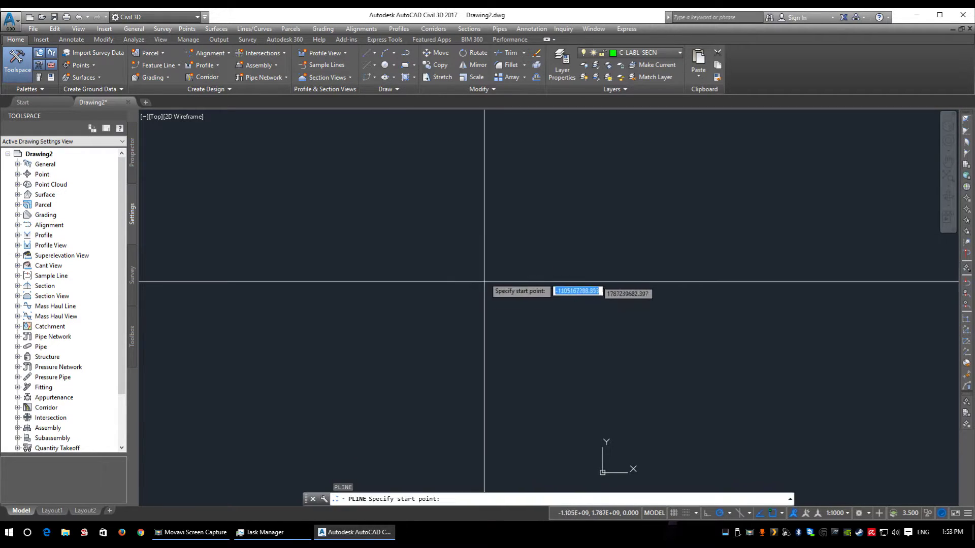
{"action": "left_click", "coordinate": [492, 186]}
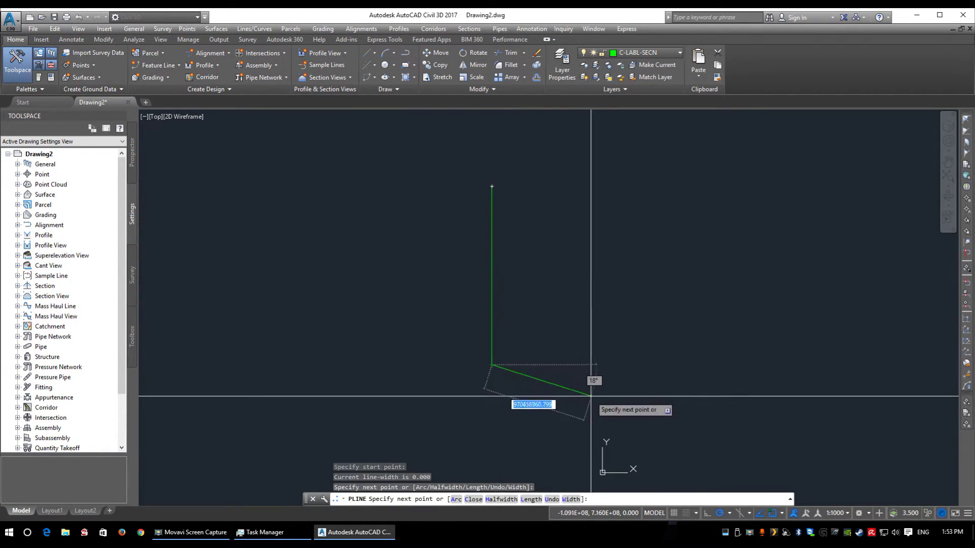
{"action": "type", "text": "u"}
{"action": "key", "text": "Return"}
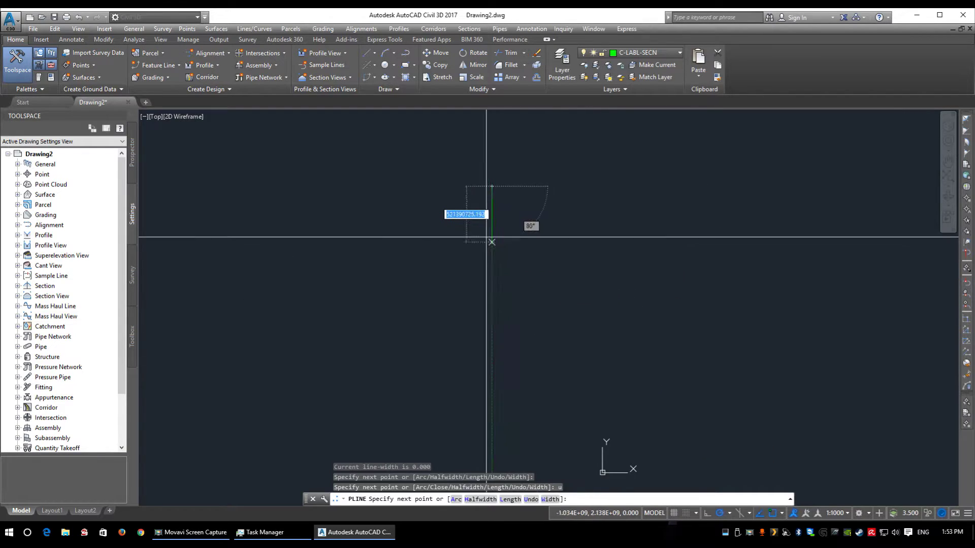
{"action": "type", "text": "10"}
{"action": "key", "text": "Return"}
{"action": "key", "text": "Return"}
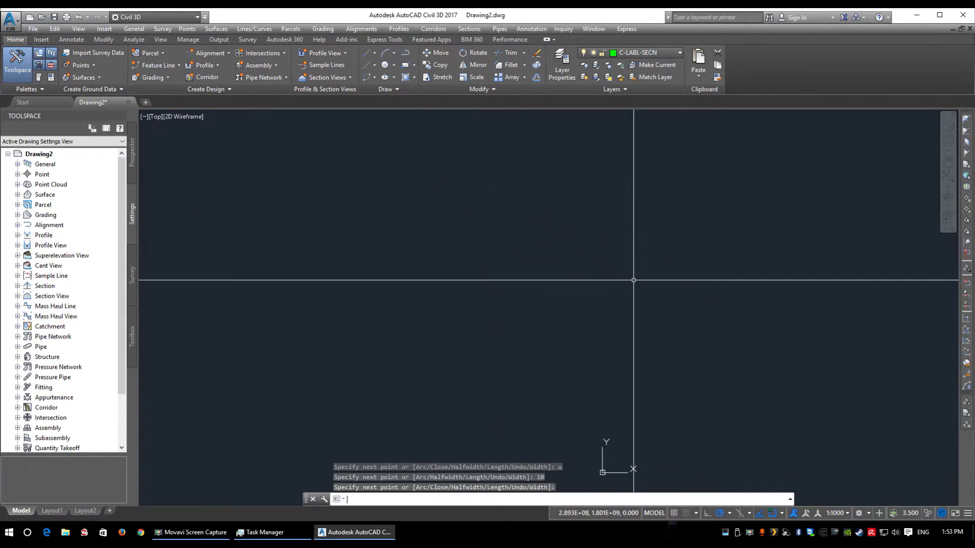
Zoom to the drawing extents and draw a horizontal polyline crossing the vertical one near its middle.
{"action": "type", "text": "ze"}
{"action": "key", "text": "Return"}
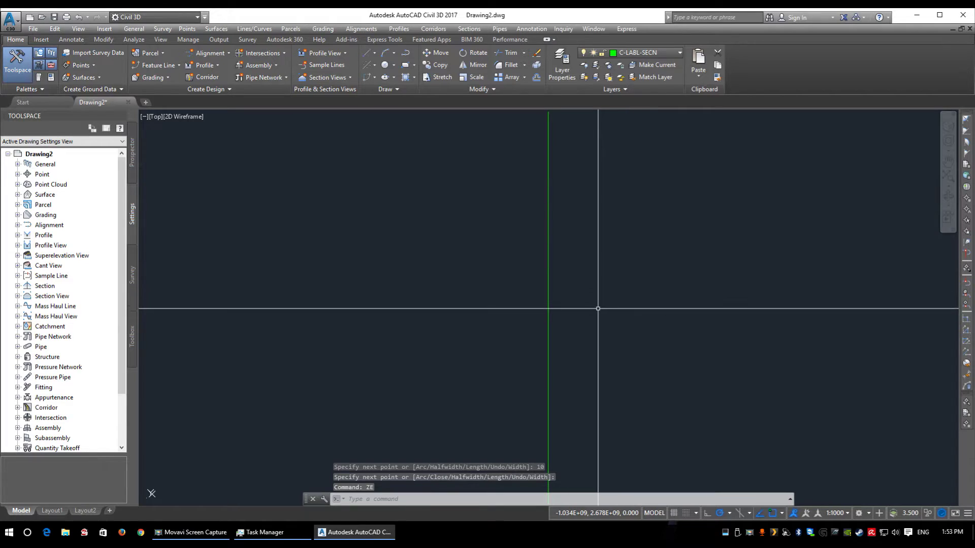
{"action": "type", "text": "pl"}
{"action": "key", "text": "Return"}
{"action": "scroll", "coordinate": [574, 305], "scroll_direction": "down", "scroll_amount": 3}
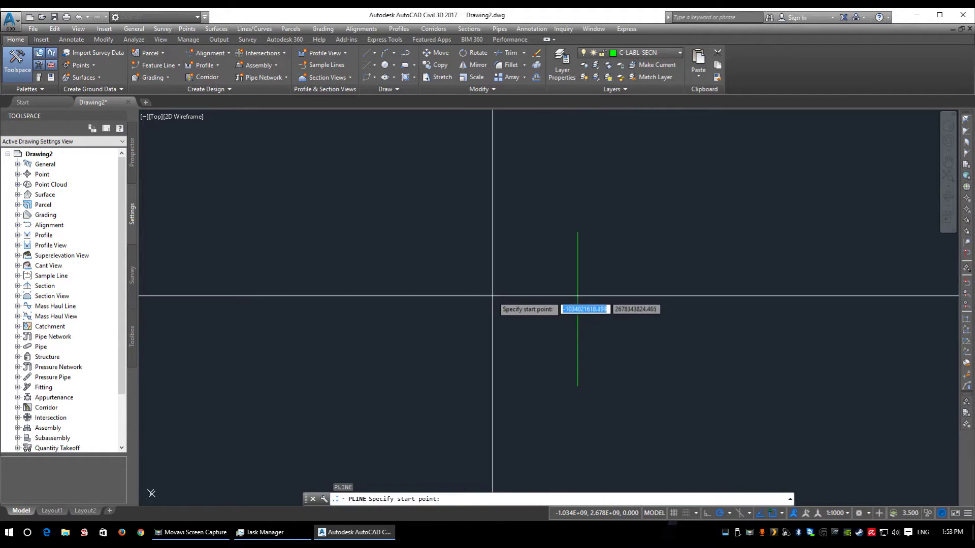
{"action": "left_click", "coordinate": [484, 291]}
{"action": "key", "text": "Return"}
Move the horizontal polyline so that its midpoint lies on the vertical polyline's midpoint.
{"action": "left_click", "coordinate": [658, 329]}
{"action": "left_click", "coordinate": [618, 271]}
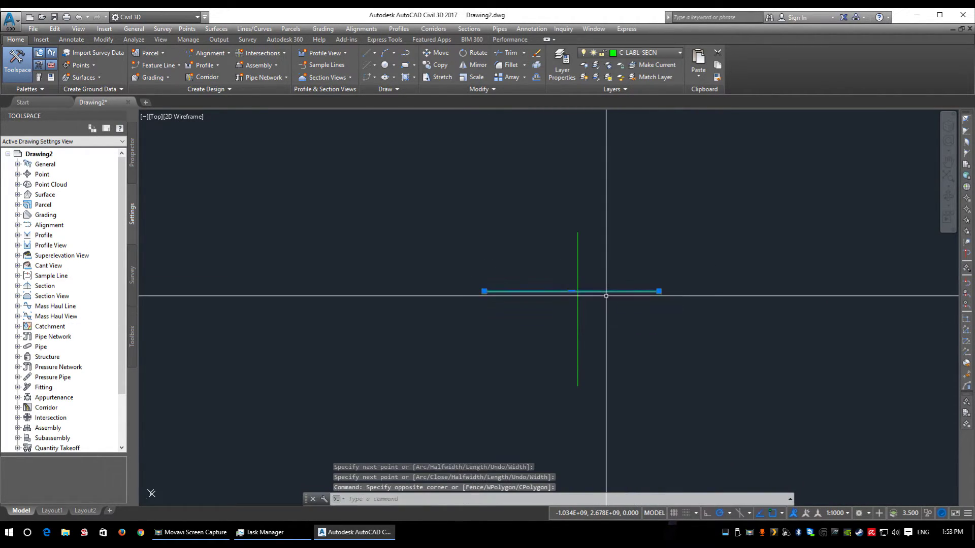
{"action": "left_click_drag", "start_coordinate": [607, 291], "coordinate": [614, 301]}
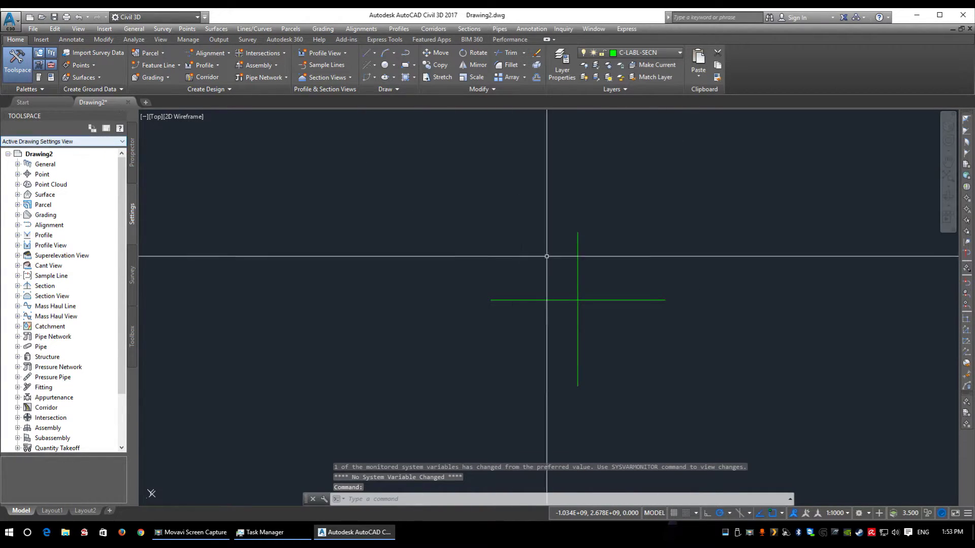
{"action": "left_click", "coordinate": [587, 294]}
{"action": "left_click", "coordinate": [586, 309]}
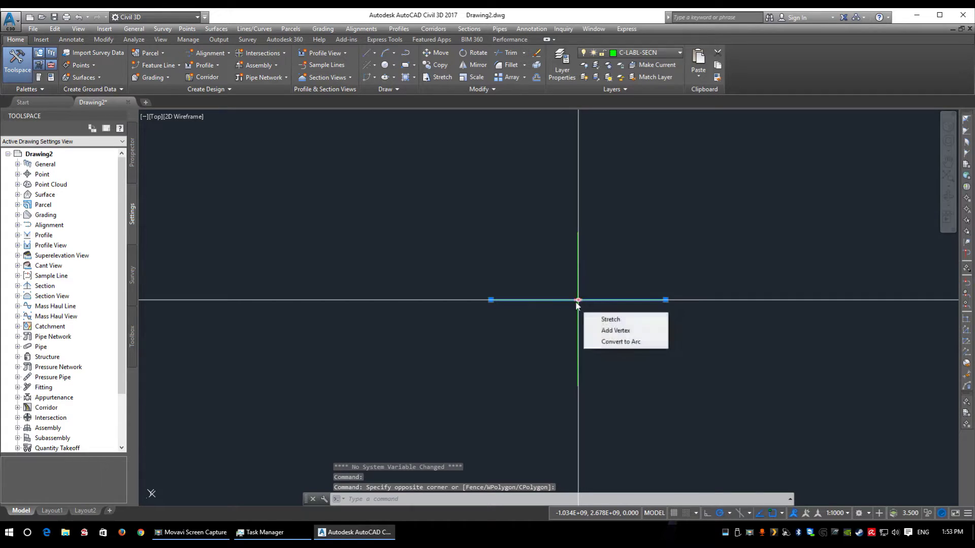
{"action": "left_click", "coordinate": [578, 300]}
{"action": "right_click", "coordinate": [577, 312], "text": "shift"}
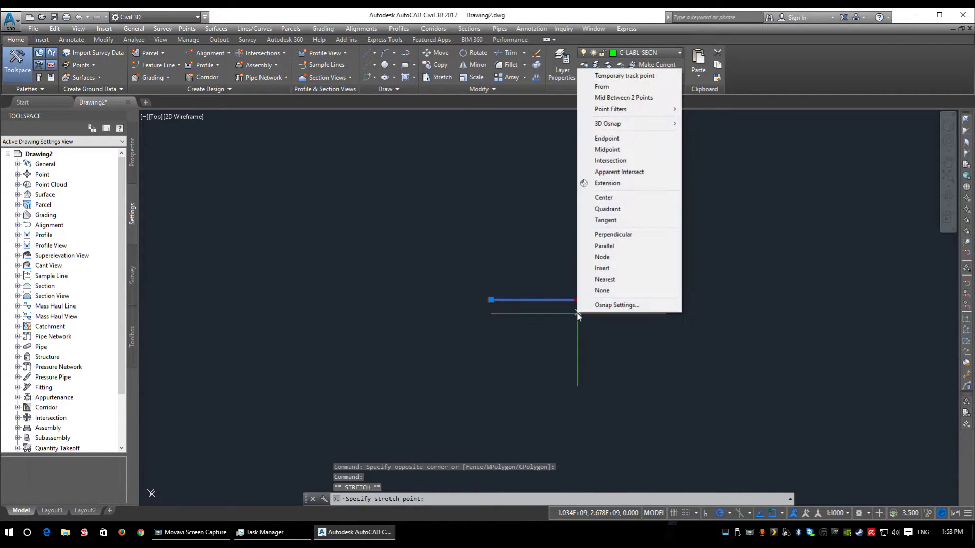
{"action": "left_click", "coordinate": [620, 145]}
{"action": "key", "text": "Escape"}
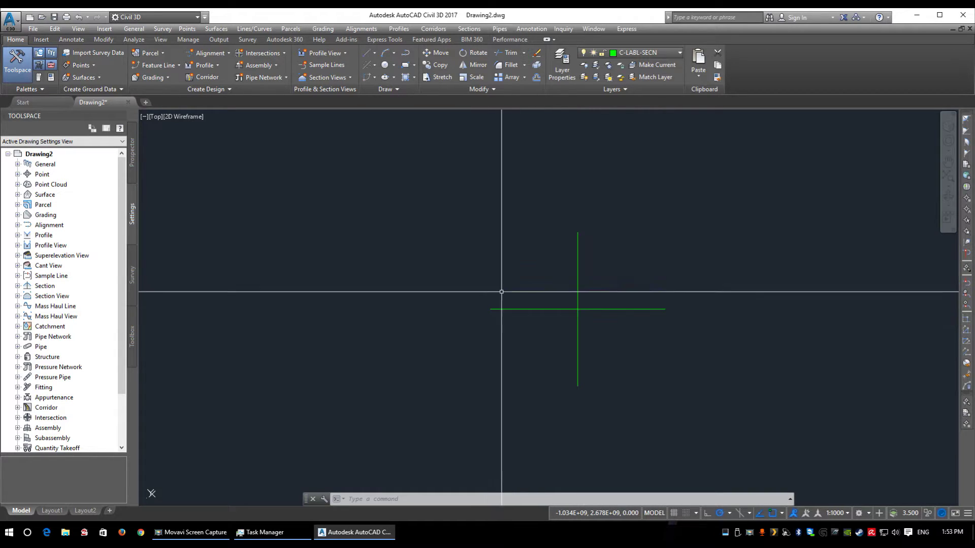
Start creating feature lines from the two crossing polylines.
{"action": "left_click", "coordinate": [623, 333]}
{"action": "left_click", "coordinate": [538, 286]}
{"action": "left_click", "coordinate": [132, 160]}
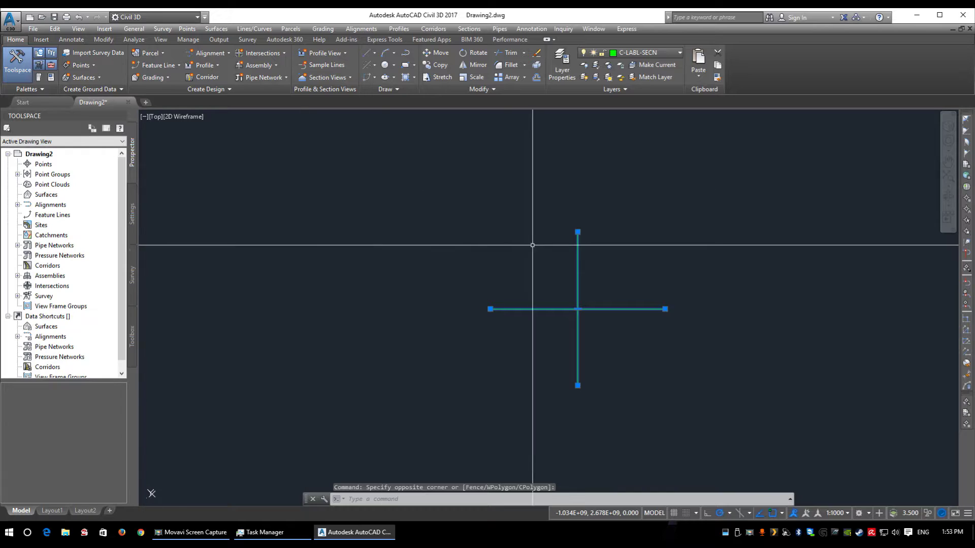
{"action": "left_click", "coordinate": [323, 29]}
{"action": "left_click", "coordinate": [341, 75]}
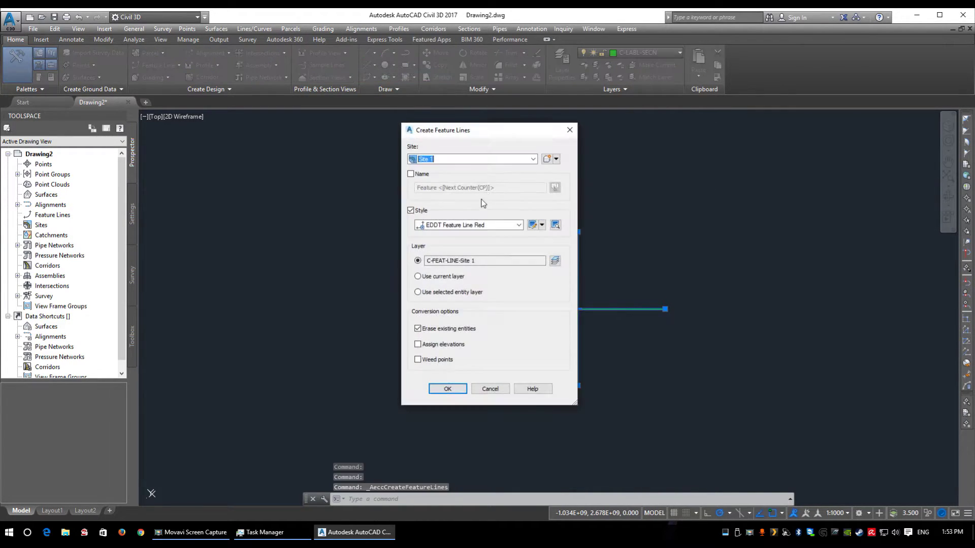
{"action": "left_click", "coordinate": [551, 160]}
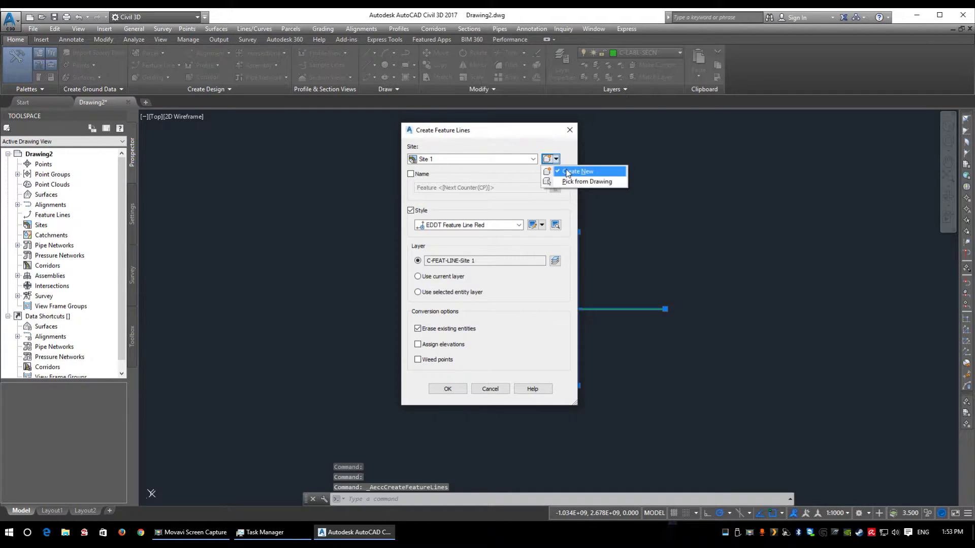
{"action": "left_click", "coordinate": [567, 173]}
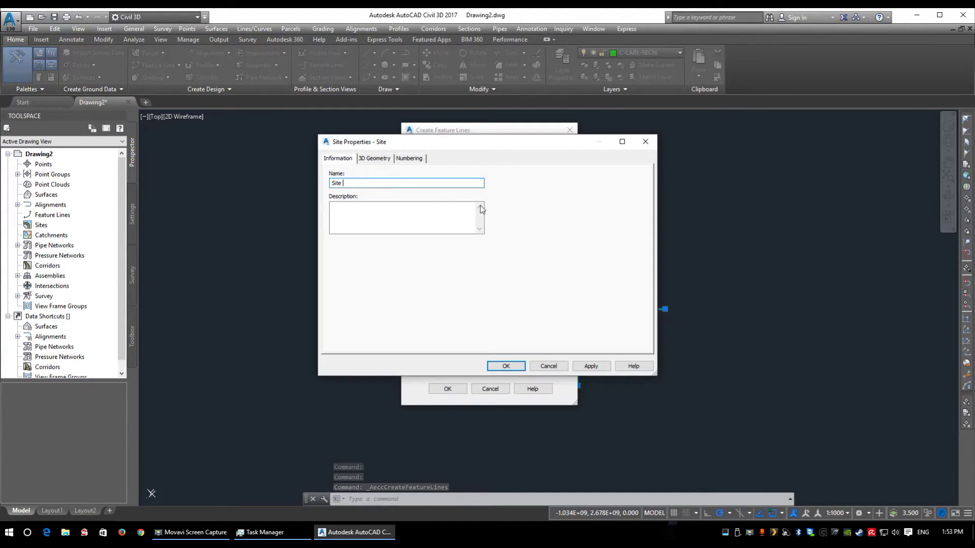
{"action": "left_click", "coordinate": [498, 365]}
{"action": "left_click", "coordinate": [581, 291]}
{"action": "left_click", "coordinate": [549, 366]}
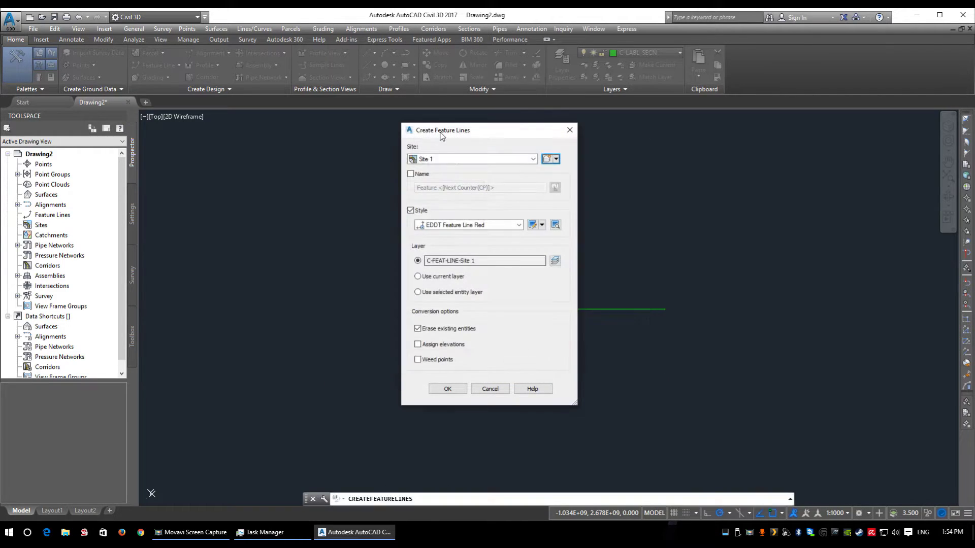
Convert both polylines into feature lines in Site 1 with the EDDT Feature Line Red style and an assigned elevation of 3 m.
{"action": "left_click", "coordinate": [472, 159]}
{"action": "left_click", "coordinate": [447, 174]}
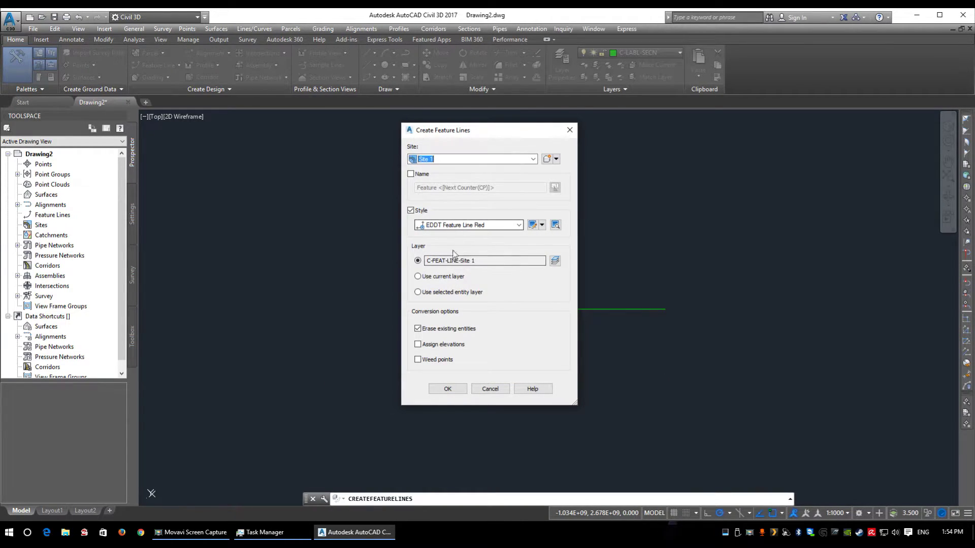
{"action": "left_click", "coordinate": [439, 349]}
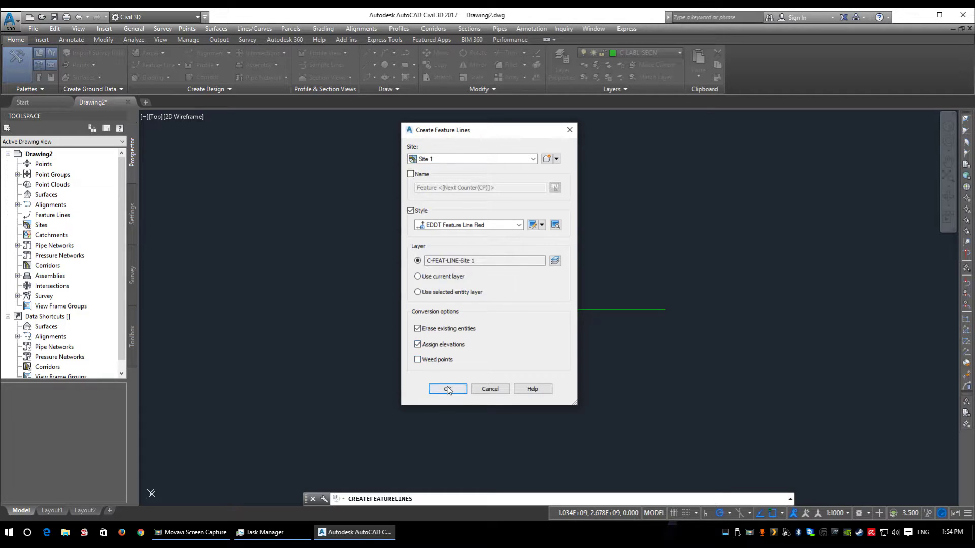
{"action": "left_click", "coordinate": [443, 389]}
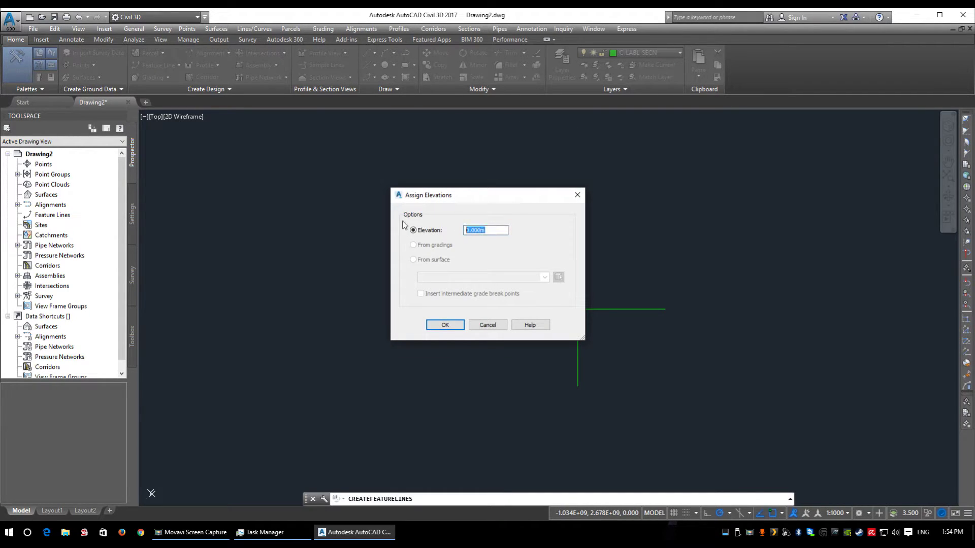
{"action": "key", "text": "Return"}
{"action": "left_click", "coordinate": [608, 337]}
{"action": "left_click", "coordinate": [570, 299]}
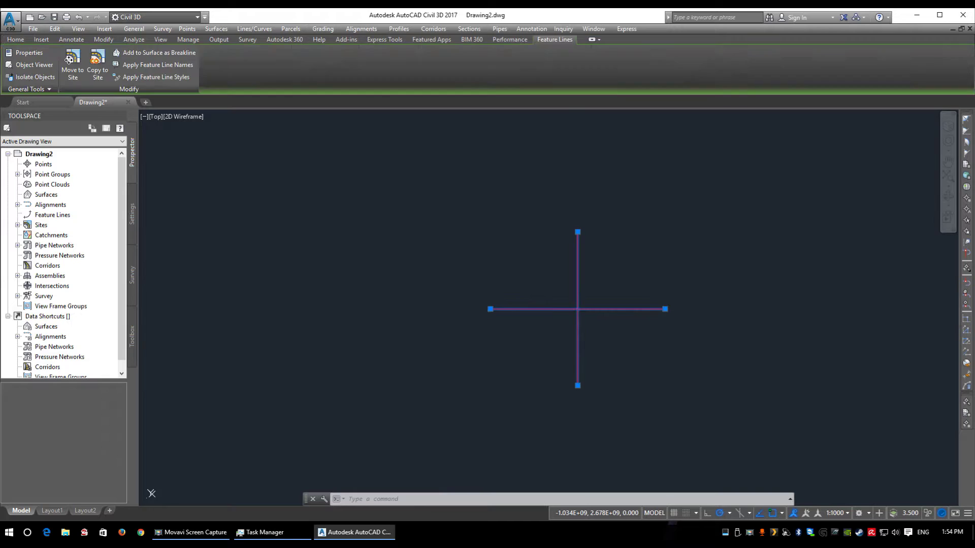
{"action": "key", "text": "Escape"}
Insert an elevation point on the horizontal feature line where it crosses the vertical one, at station 0+005.672 and elevation 3 m.
{"action": "left_click", "coordinate": [625, 308]}
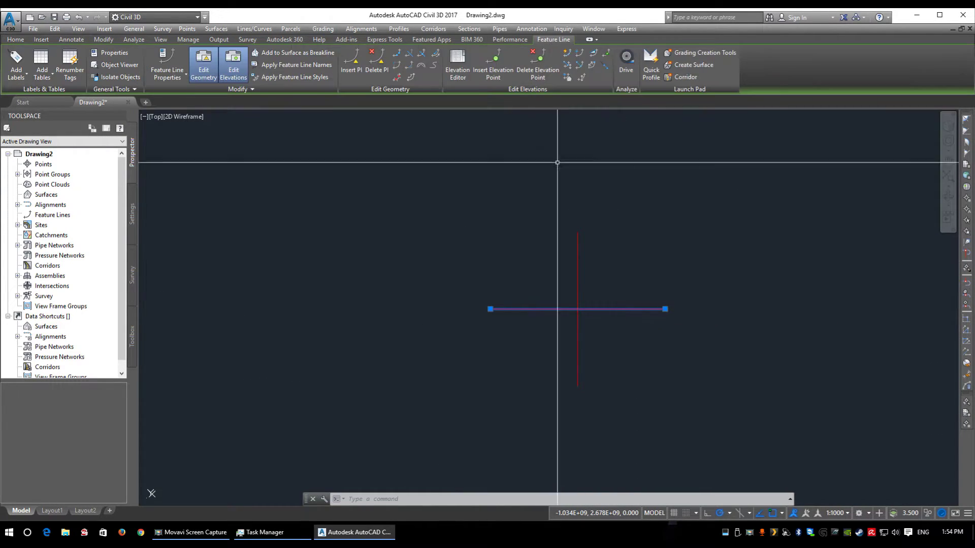
{"action": "right_click", "coordinate": [624, 265]}
{"action": "left_click", "coordinate": [668, 437]}
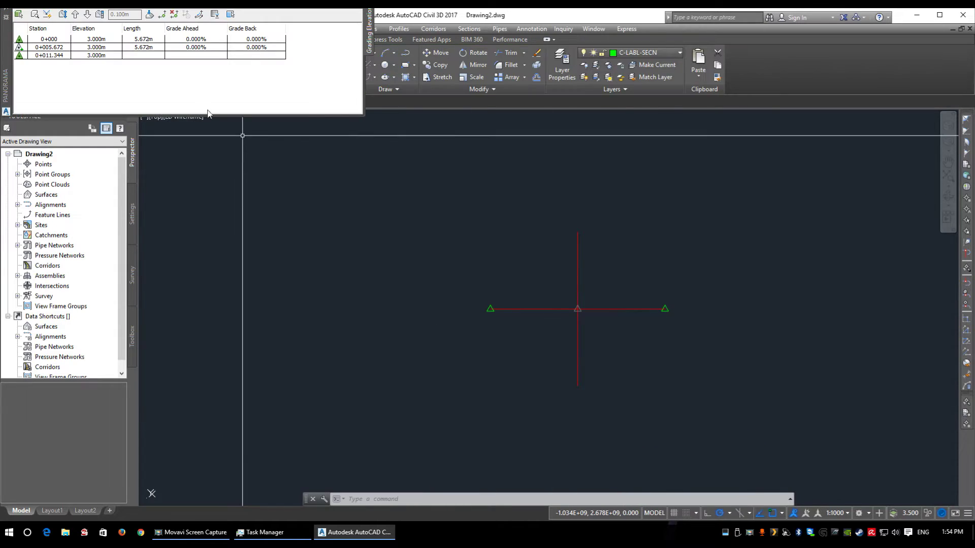
{"action": "left_click", "coordinate": [102, 47]}
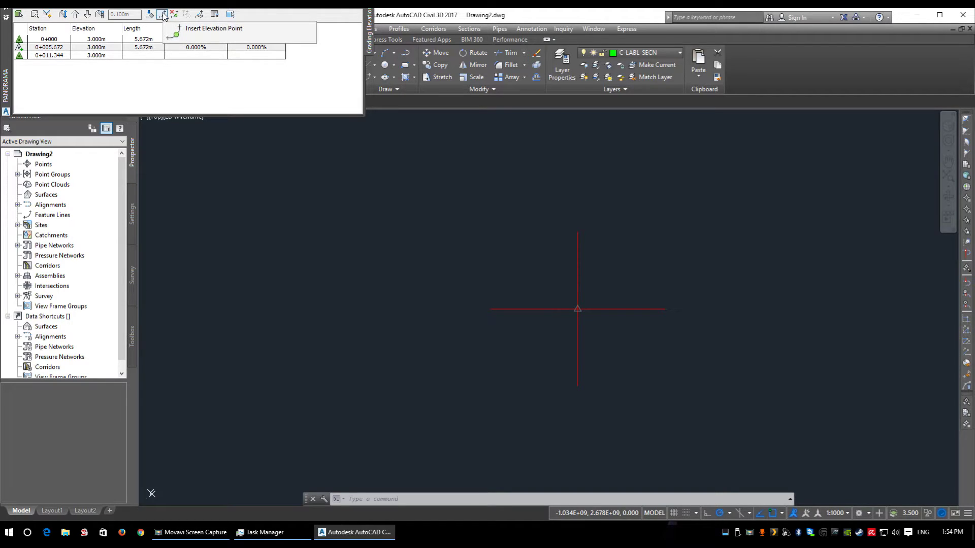
{"action": "left_click", "coordinate": [163, 15]}
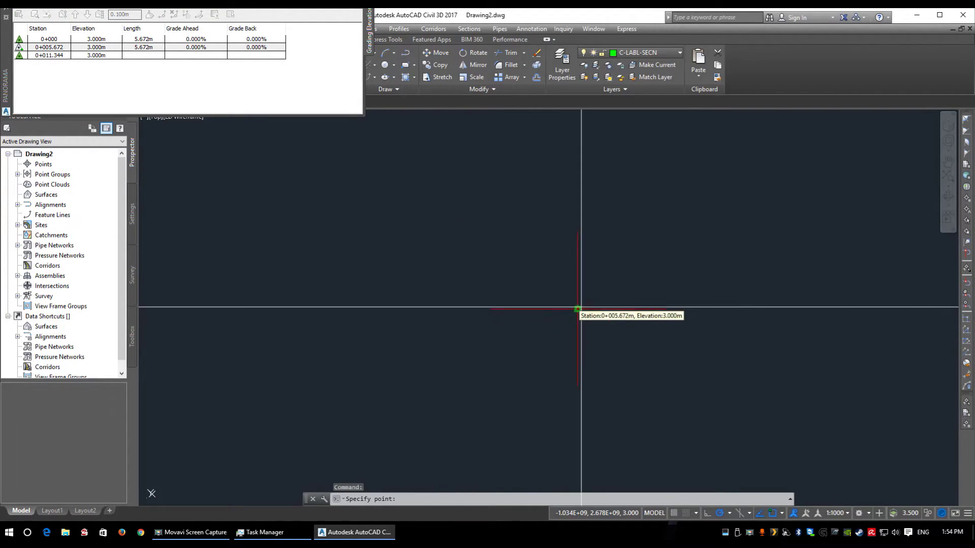
{"action": "left_click", "coordinate": [578, 309]}
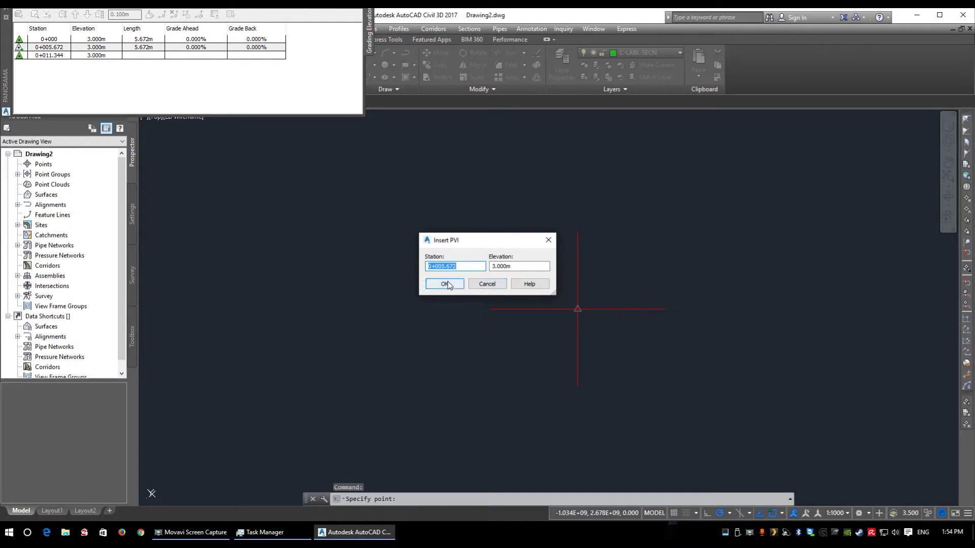
{"action": "key", "text": "Return"}
Set the elevation of the horizontal feature line's crossing point to 2 m.
{"action": "left_click", "coordinate": [98, 47]}
{"action": "left_click", "coordinate": [98, 46]}
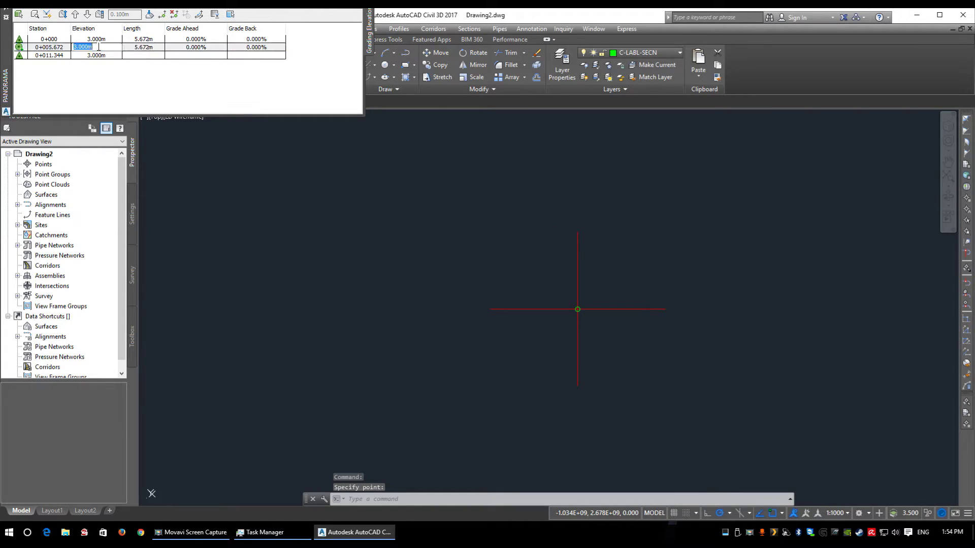
{"action": "type", "text": "2"}
{"action": "key", "text": "Return"}
{"action": "key", "text": "Escape"}
Examine the vertical feature line's elevations, including the one at the crossing.
{"action": "left_click", "coordinate": [594, 349]}
{"action": "left_click", "coordinate": [555, 334]}
{"action": "right_click", "coordinate": [555, 334]}
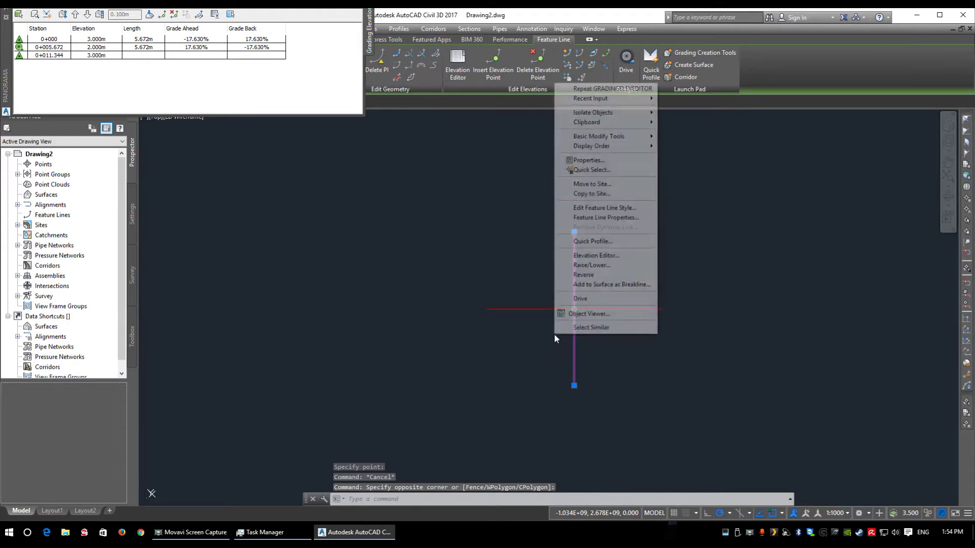
{"action": "left_click", "coordinate": [589, 256]}
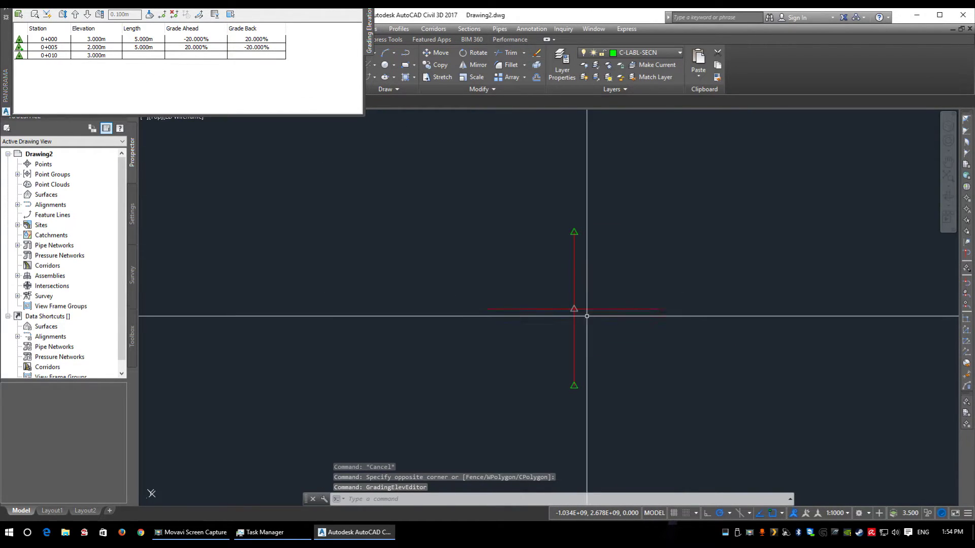
Insert an elevation point on the vertical feature line at the crossing, at station 0+005 and elevation 2 m.
{"action": "left_click", "coordinate": [587, 272]}
{"action": "left_click", "coordinate": [551, 261]}
{"action": "right_click", "coordinate": [551, 262]}
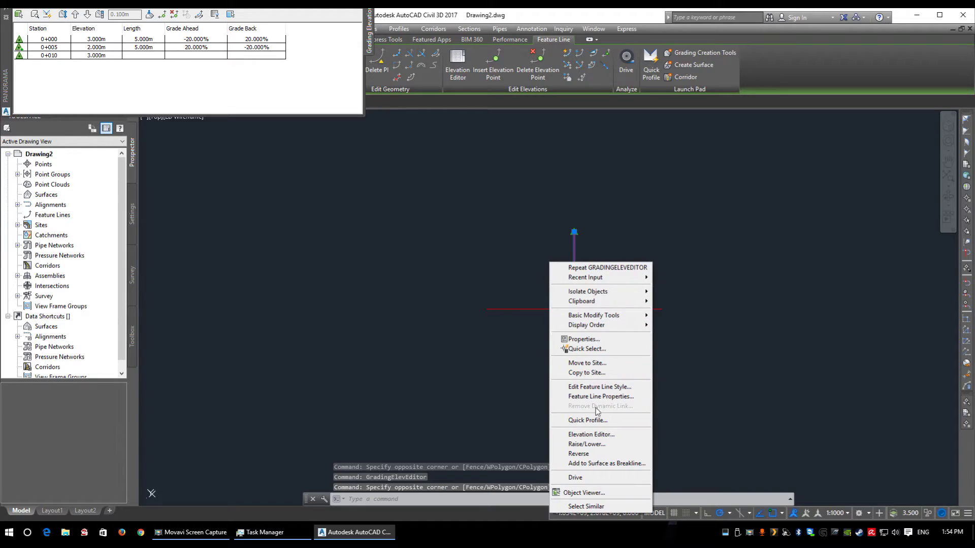
{"action": "left_click", "coordinate": [592, 435]}
{"action": "left_click", "coordinate": [173, 14]}
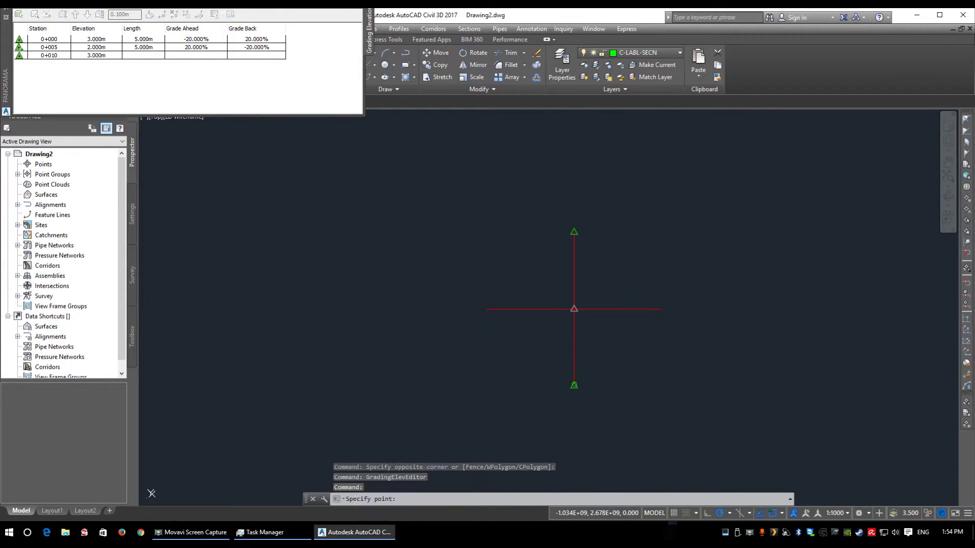
{"action": "left_click", "coordinate": [573, 310]}
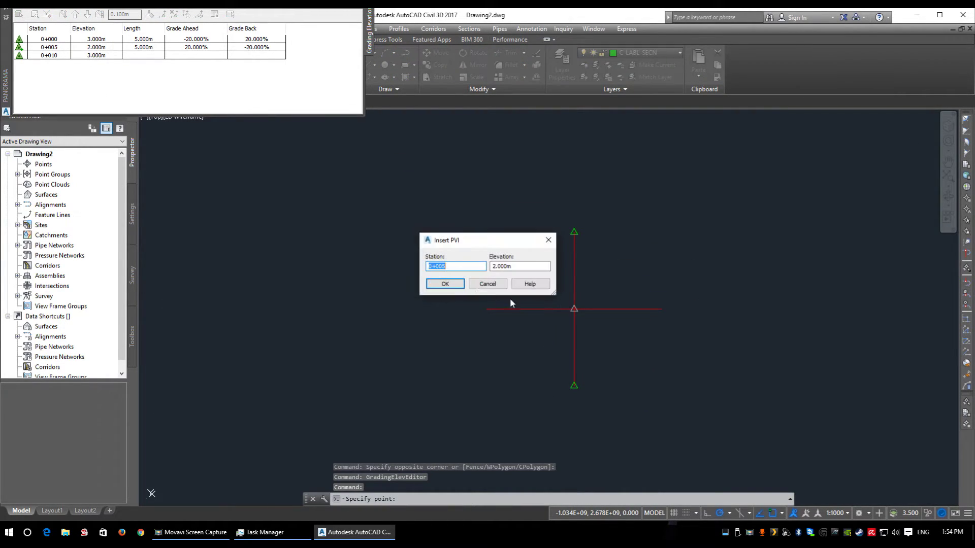
{"action": "left_click", "coordinate": [446, 284]}
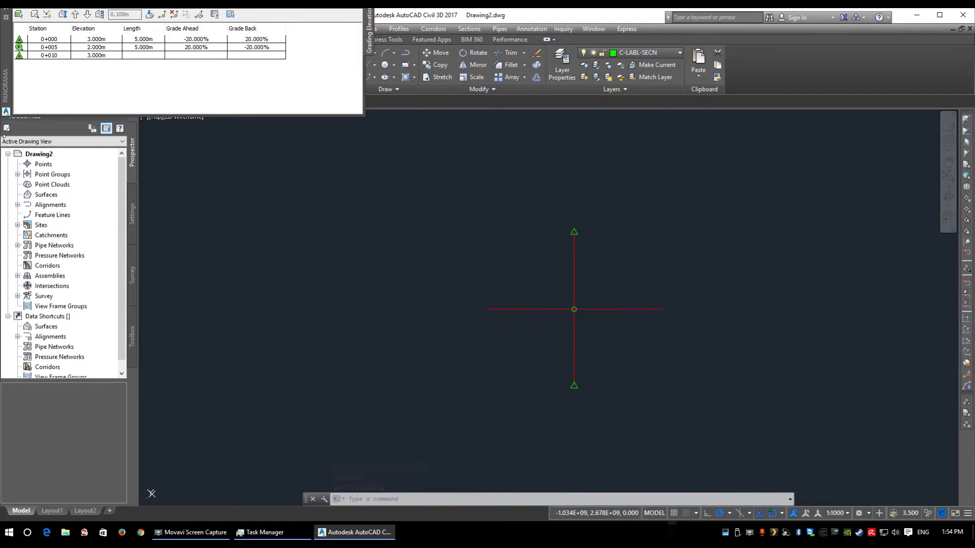
Create a TIN surface named Site 1 and add both feature lines to it as standard breaklines.
{"action": "left_click", "coordinate": [102, 199]}
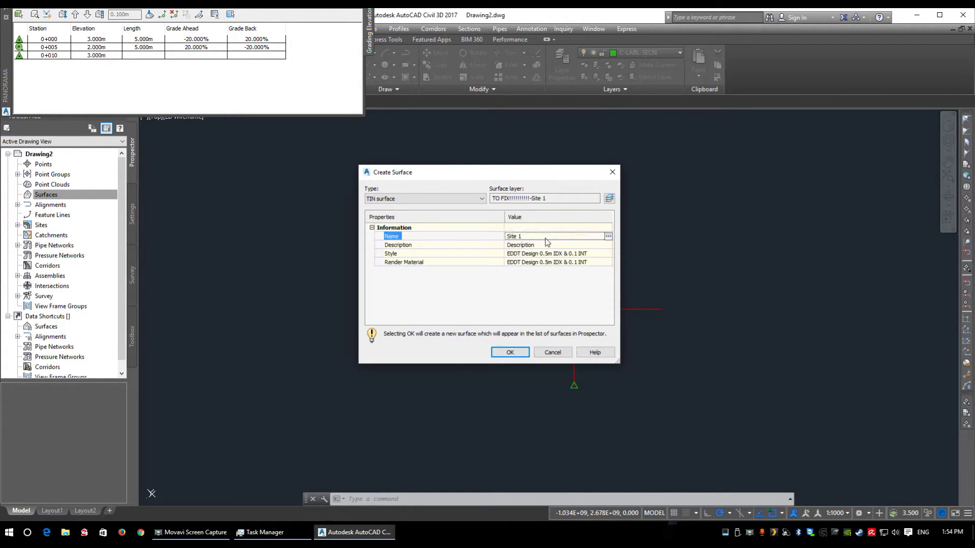
{"action": "left_click", "coordinate": [510, 353]}
{"action": "left_click", "coordinate": [572, 337]}
{"action": "left_click", "coordinate": [550, 272]}
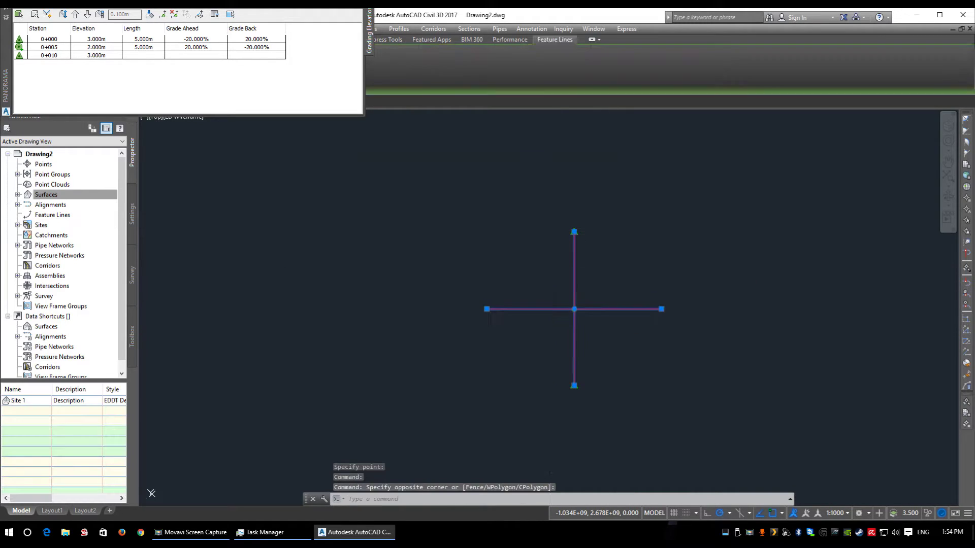
{"action": "right_click", "coordinate": [551, 272]}
{"action": "left_click", "coordinate": [619, 438]}
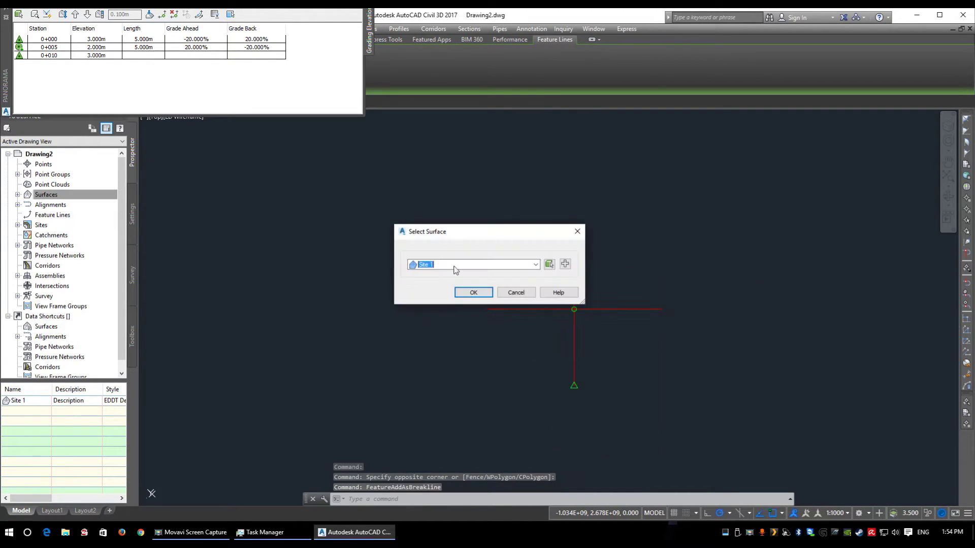
{"action": "left_click", "coordinate": [473, 293]}
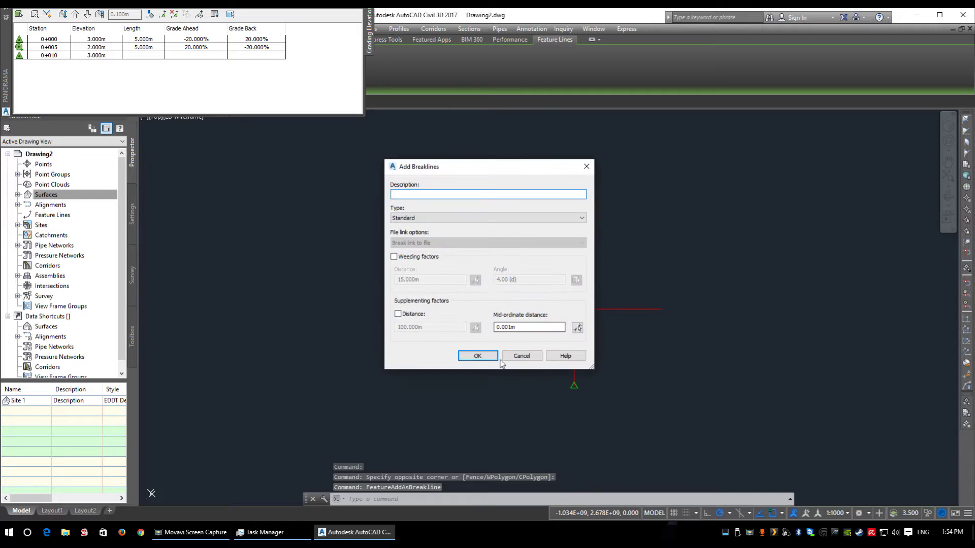
{"action": "left_click", "coordinate": [479, 358]}
{"action": "scroll", "coordinate": [573, 327], "scroll_direction": "up", "scroll_amount": 4}
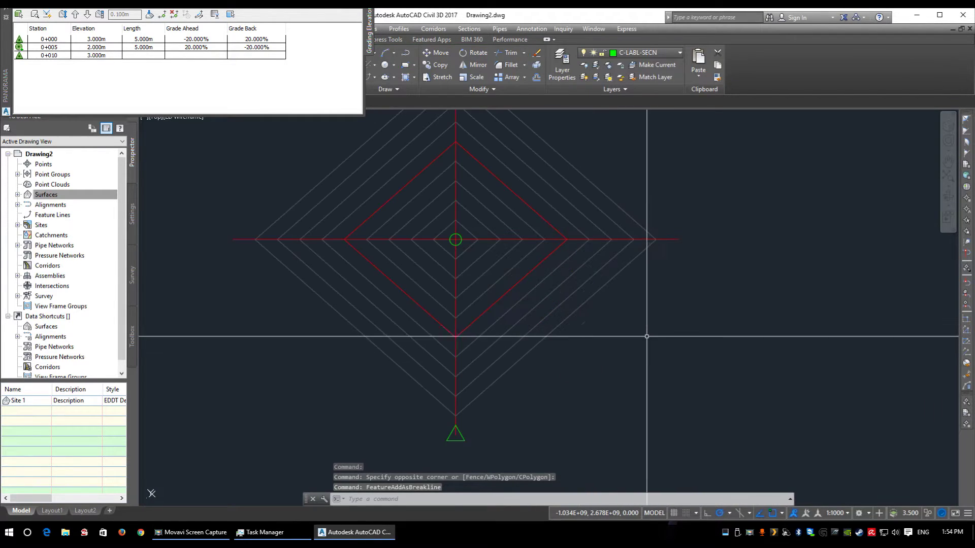
Raise the horizontal feature line's crossing point to an elevation of 4 m.
{"action": "left_click", "coordinate": [479, 336]}
{"action": "right_click", "coordinate": [479, 336]}
{"action": "left_click", "coordinate": [510, 258]}
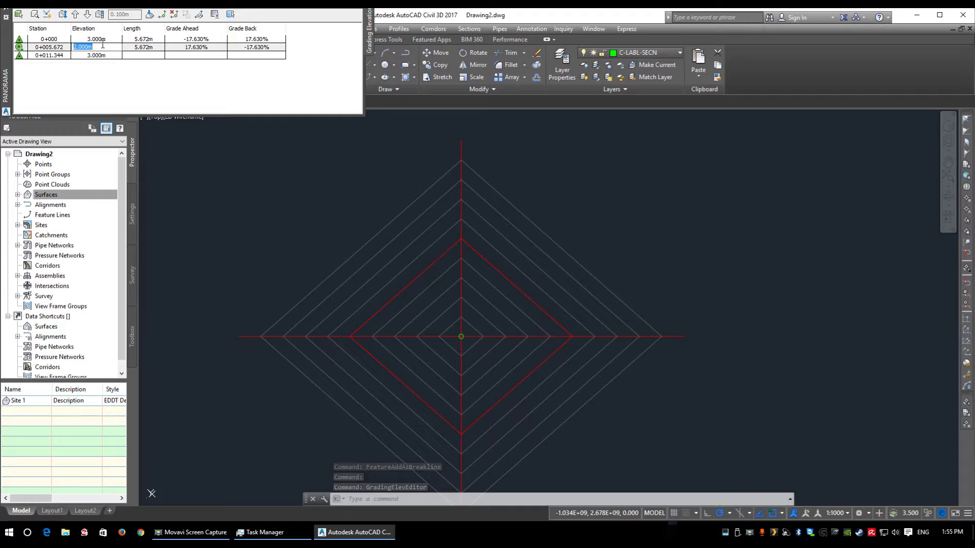
{"action": "key", "text": "Return"}
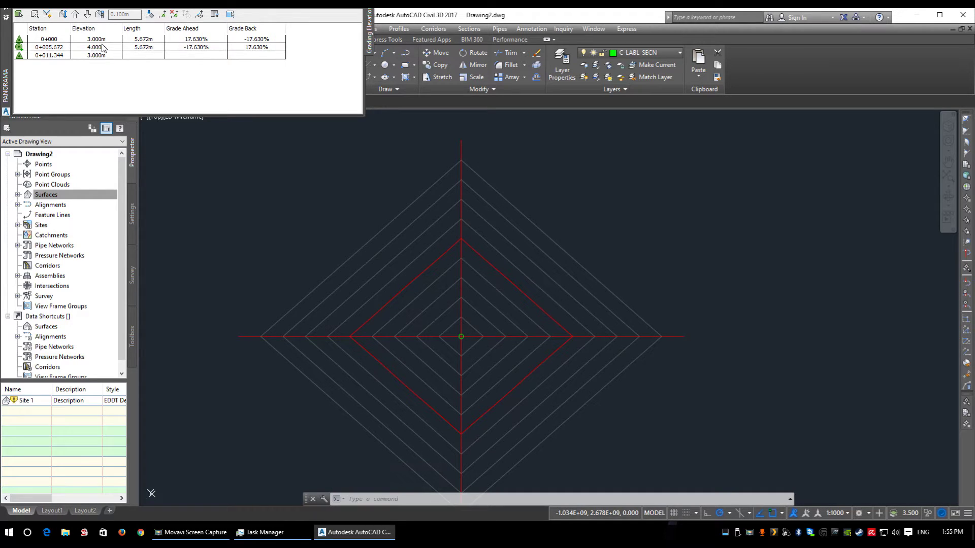
Rebuild the Site 1 surface from the edited feature lines.
{"action": "double_click", "coordinate": [45, 196]}
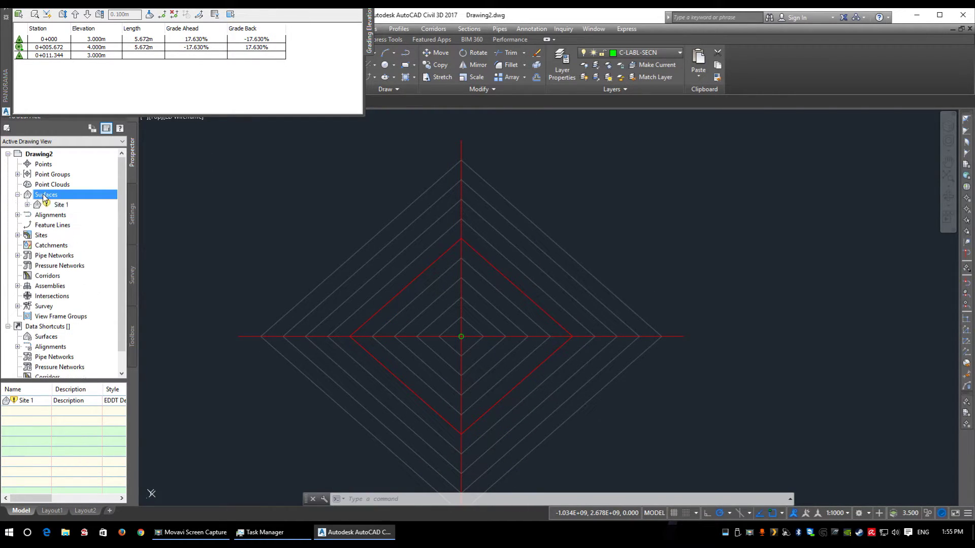
{"action": "right_click", "coordinate": [54, 205]}
{"action": "left_click", "coordinate": [94, 249]}
{"action": "scroll", "coordinate": [461, 331], "scroll_direction": "down", "scroll_amount": 3}
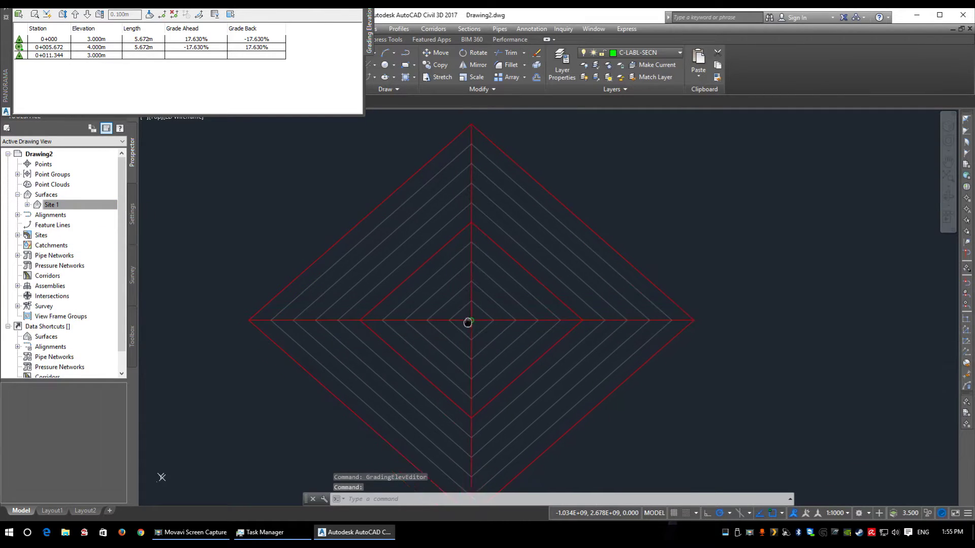
Open the vertical feature line in the elevation editor and locate its point at station 0+000.
{"action": "key", "text": "Escape"}
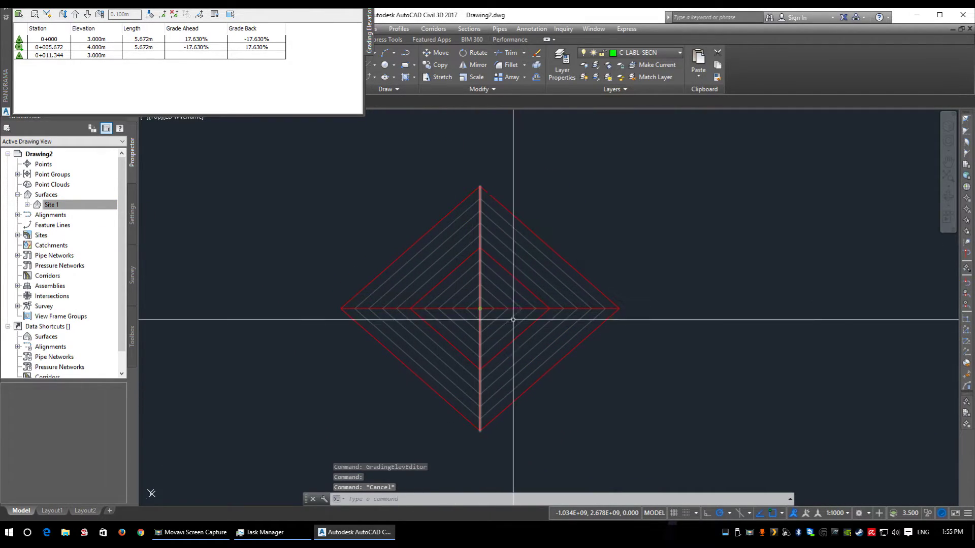
{"action": "left_click", "coordinate": [481, 283]}
{"action": "right_click", "coordinate": [481, 279]}
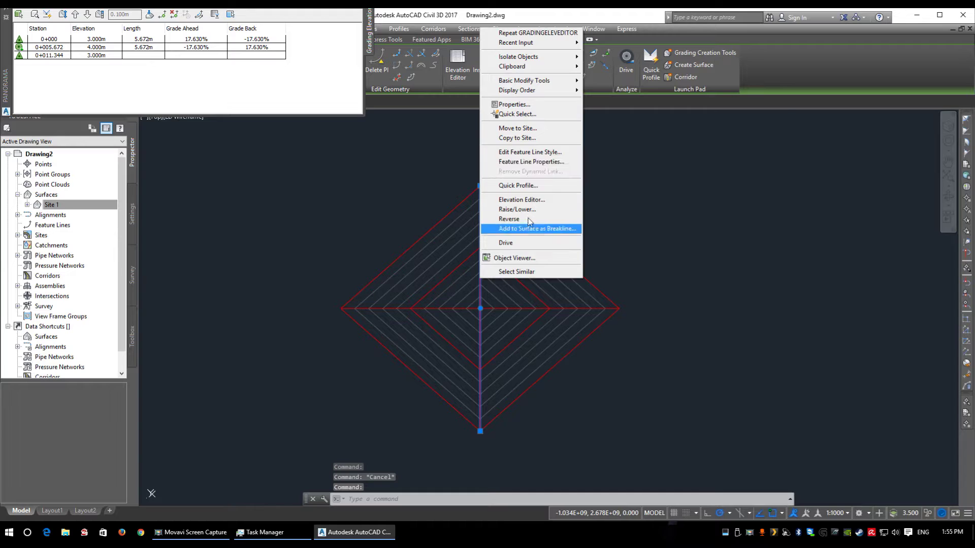
{"action": "left_click", "coordinate": [528, 200]}
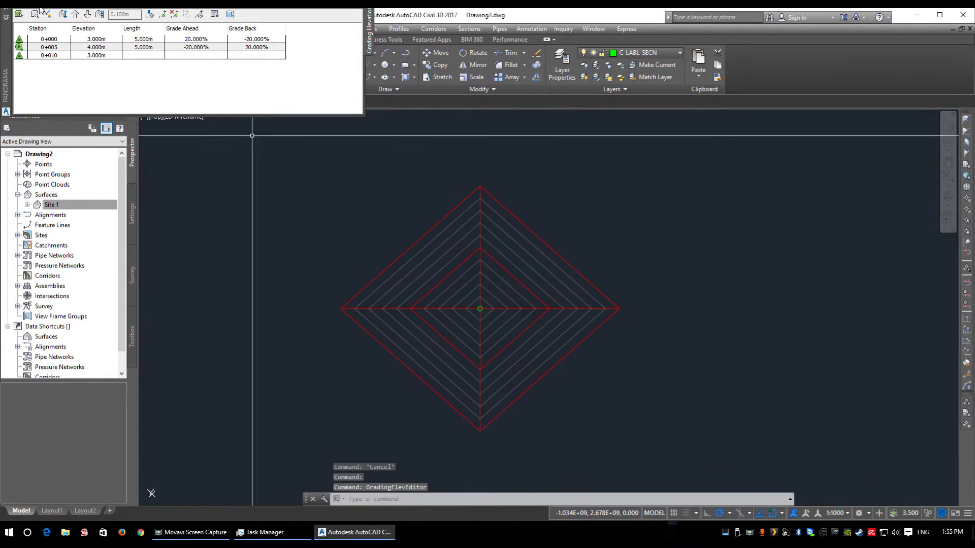
{"action": "left_click", "coordinate": [56, 39]}
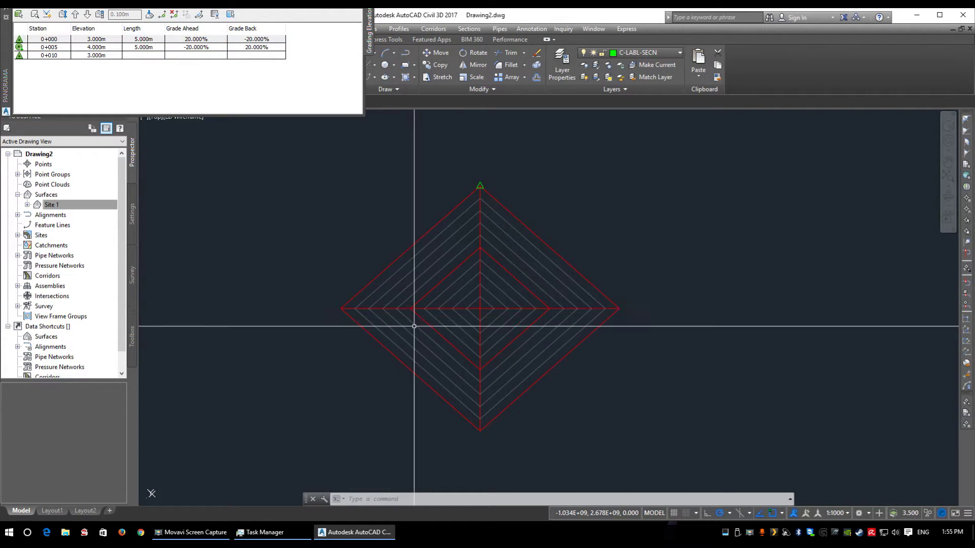
Select the horizontal and vertical feature lines in turn at their crossing to examine the shared point.
{"action": "scroll", "coordinate": [479, 312], "scroll_direction": "up", "scroll_amount": 5}
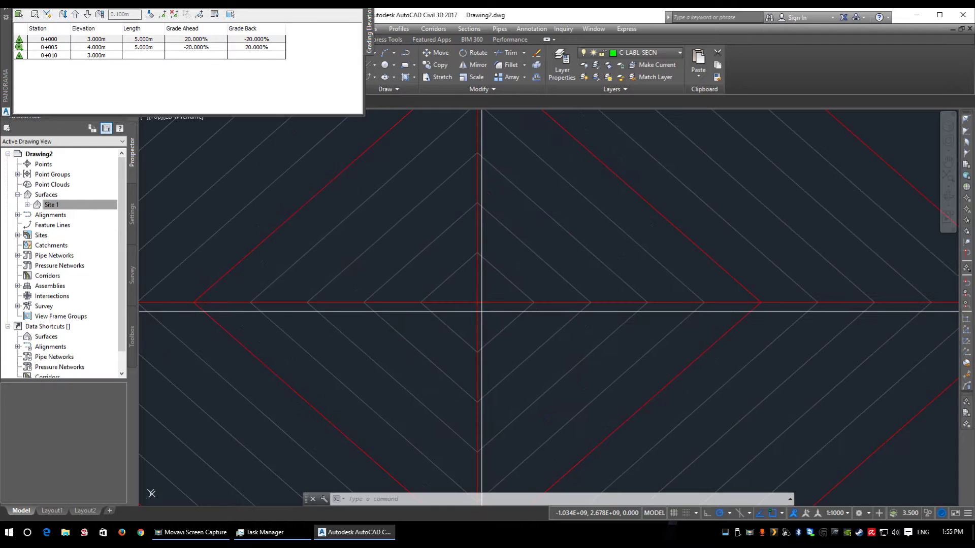
{"action": "left_click", "coordinate": [478, 306]}
{"action": "left_click", "coordinate": [476, 303]}
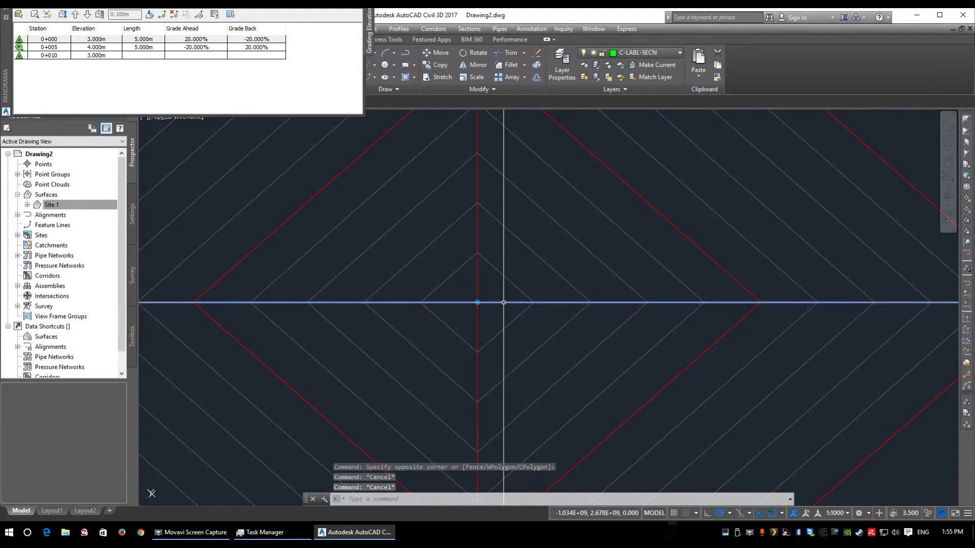
{"action": "left_click", "coordinate": [476, 301]}
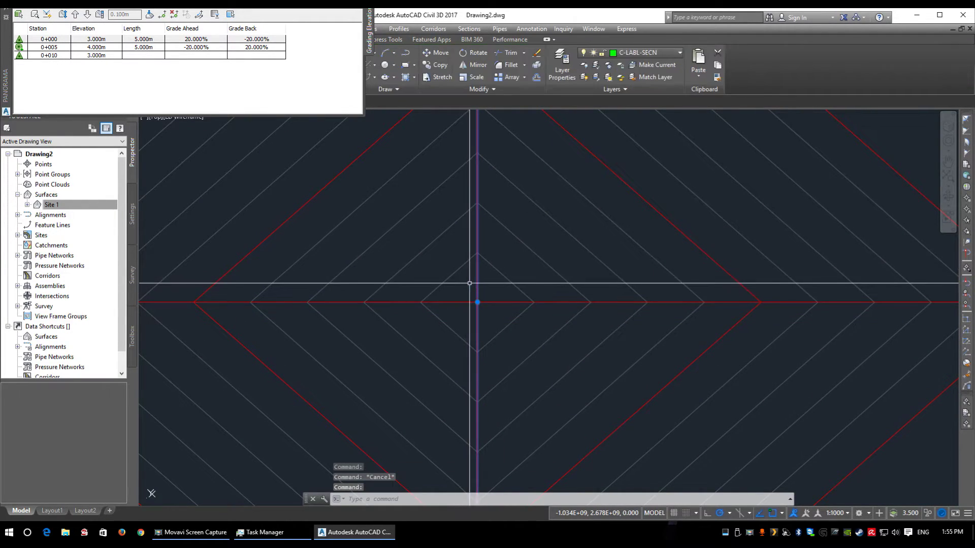
{"action": "key", "text": "Escape"}
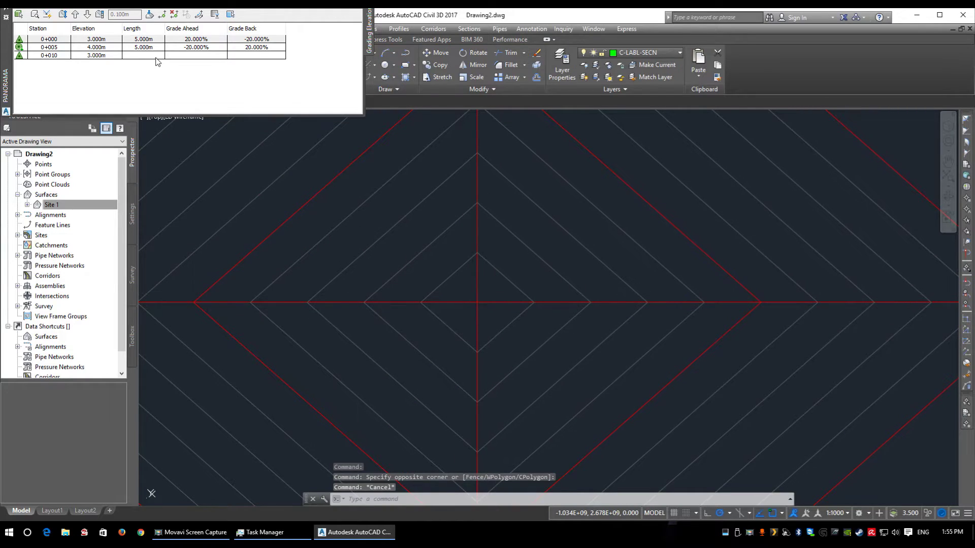
Set the vertical feature line's elevation at station 0+005 to 15 m.
{"action": "left_click", "coordinate": [101, 49]}
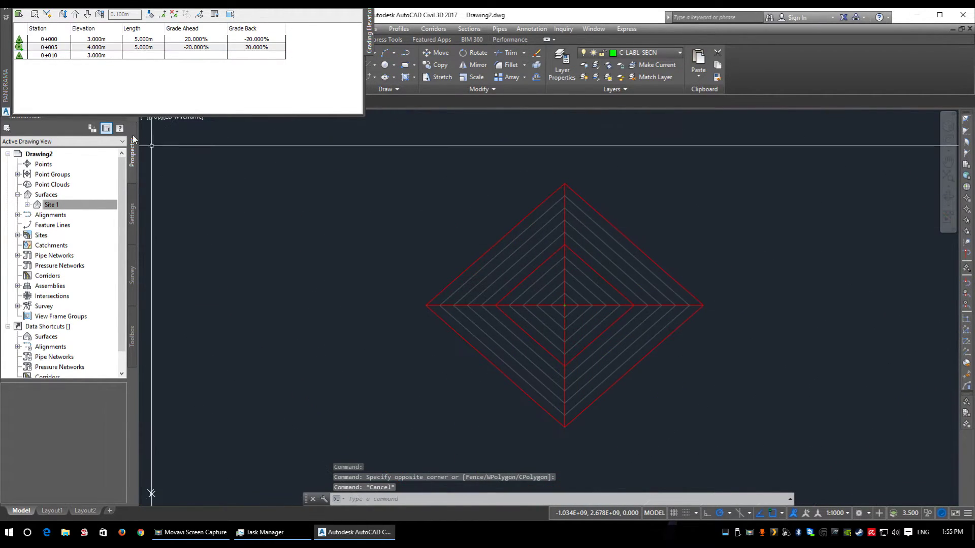
{"action": "type", "text": "15"}
{"action": "key", "text": "Return"}
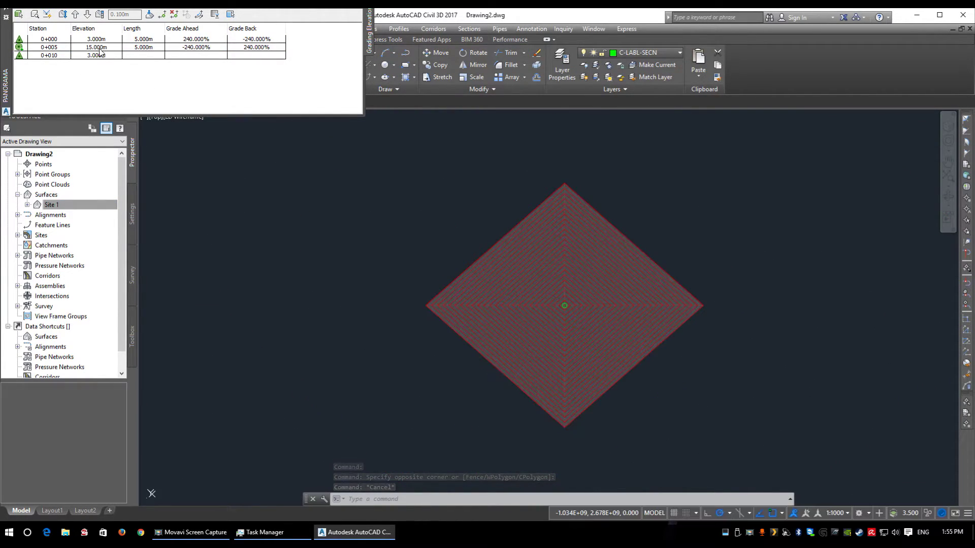
Open the horizontal feature line's elevations to check the value at the crossing point.
{"action": "scroll", "coordinate": [455, 311], "scroll_direction": "up", "scroll_amount": 5}
{"action": "scroll", "coordinate": [501, 311], "scroll_direction": "up", "scroll_amount": 4}
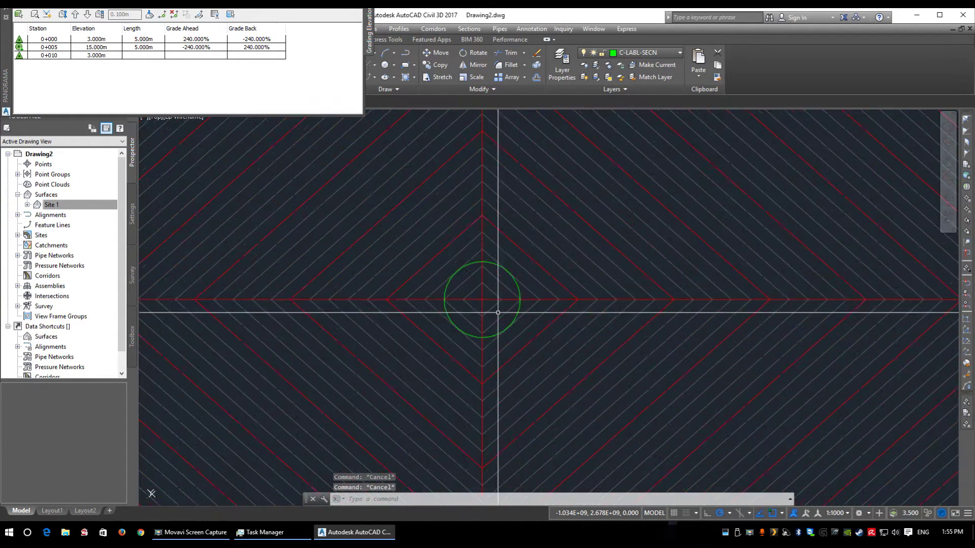
{"action": "left_click", "coordinate": [507, 292]}
{"action": "right_click", "coordinate": [510, 289]}
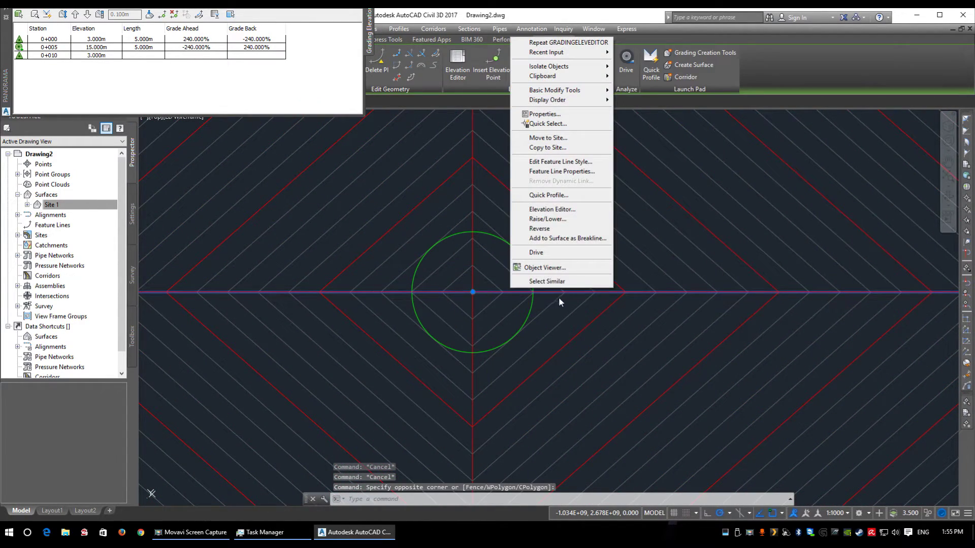
{"action": "left_click", "coordinate": [571, 211]}
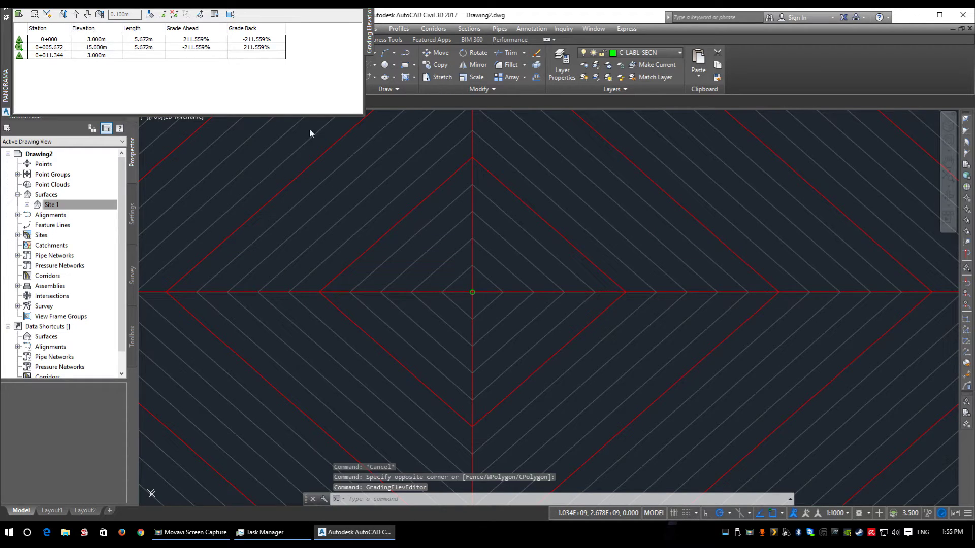
Reopen the vertical feature line's elevations and examine the Site 1 surface contours around the crossing.
{"action": "left_click", "coordinate": [473, 258]}
{"action": "right_click", "coordinate": [472, 255]}
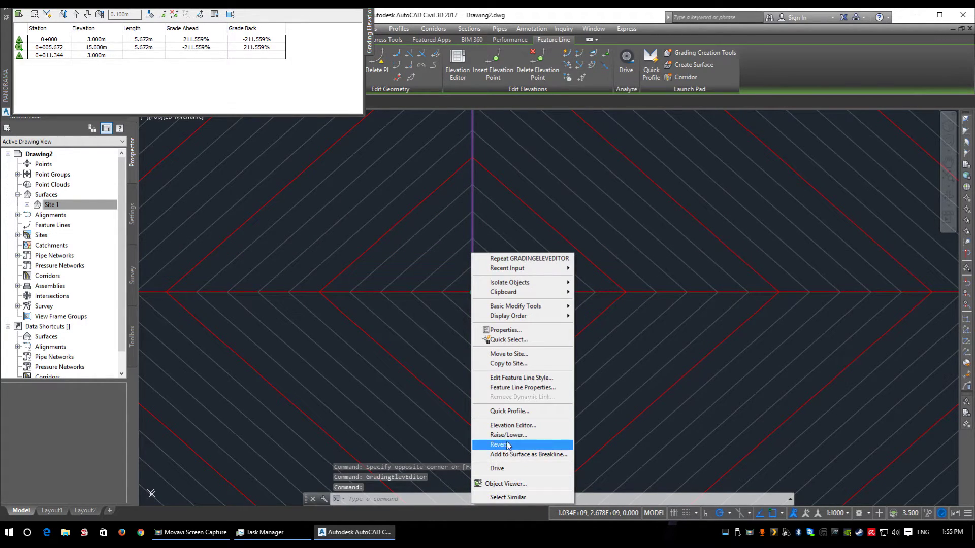
{"action": "left_click", "coordinate": [511, 426]}
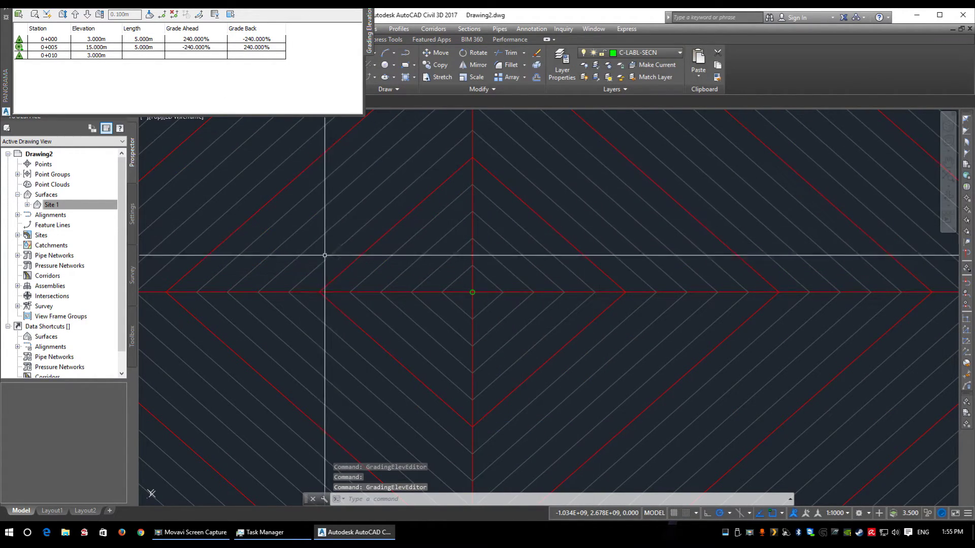
{"action": "scroll", "coordinate": [545, 267], "scroll_direction": "down", "scroll_amount": 5}
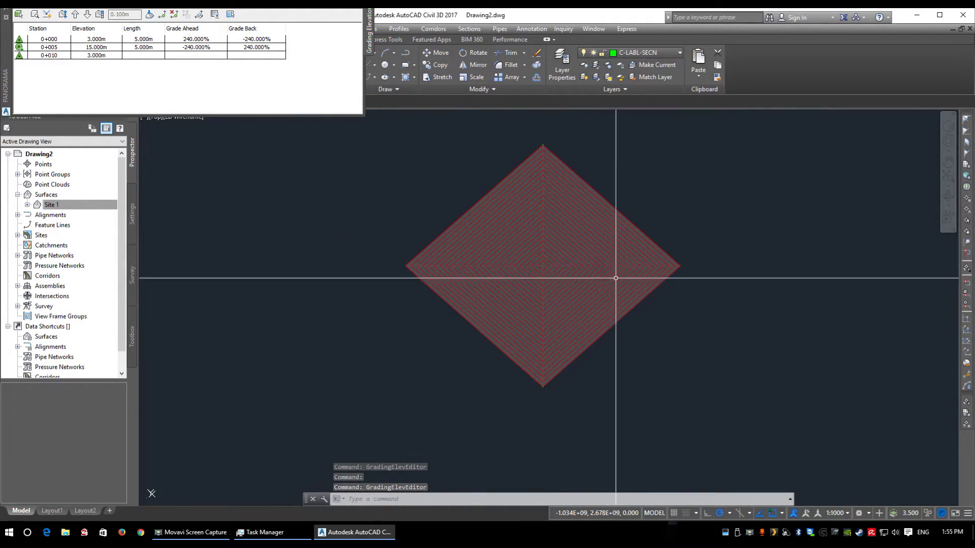
{"action": "middle_click_drag", "start_coordinate": [651, 284], "coordinate": [482, 341]}
{"action": "scroll", "coordinate": [266, 290], "scroll_direction": "up", "scroll_amount": 5}
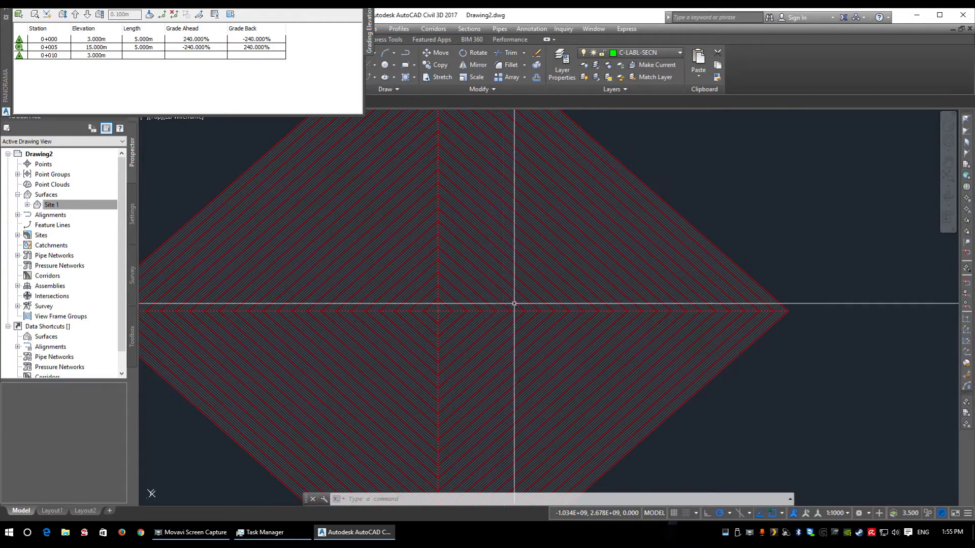
{"action": "left_click", "coordinate": [82, 204]}
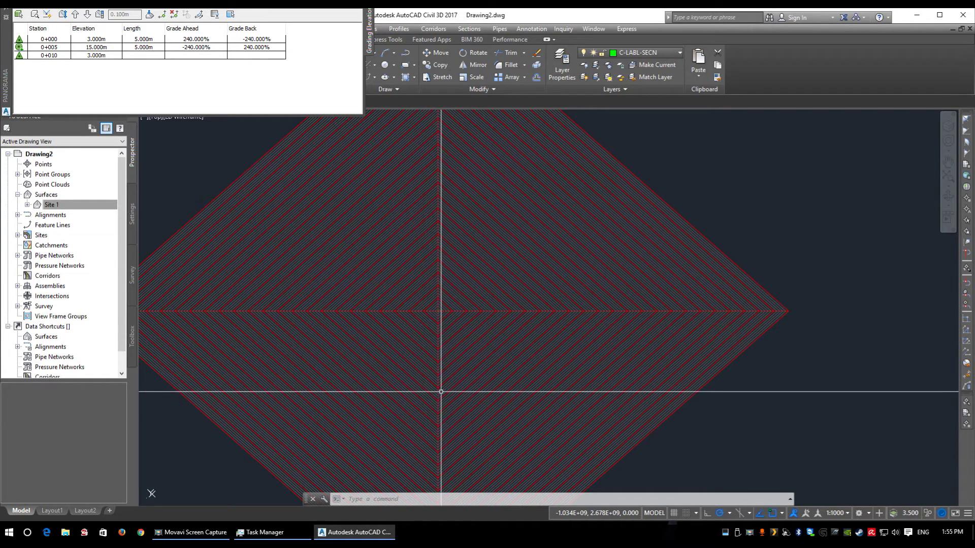
Draw a rectangle 10 m long and 10 m wide in the empty area beside the surface.
{"action": "scroll", "coordinate": [486, 351], "scroll_direction": "down", "scroll_amount": 6}
{"action": "middle_click_drag", "start_coordinate": [657, 337], "coordinate": [492, 282]}
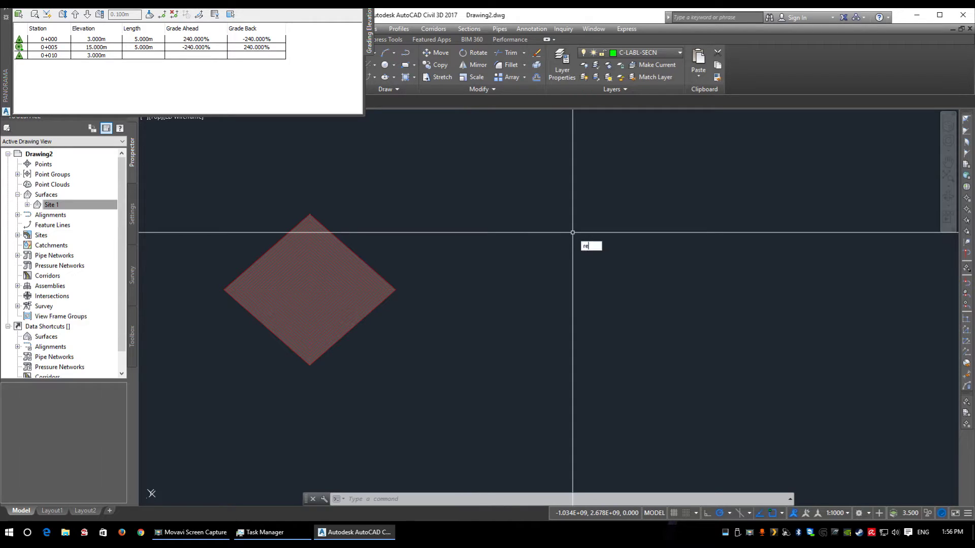
{"action": "type", "text": "rec"}
{"action": "key", "text": "Return"}
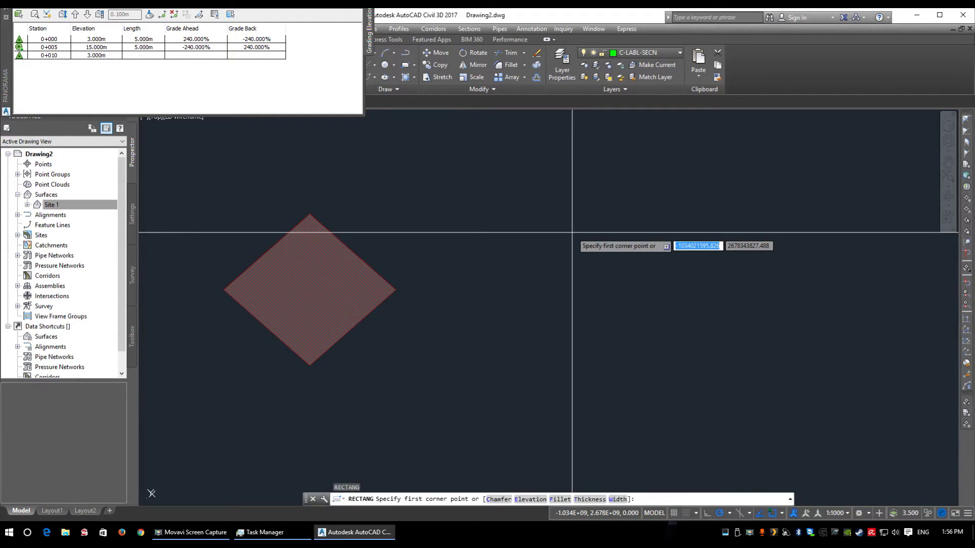
{"action": "left_click", "coordinate": [508, 204]}
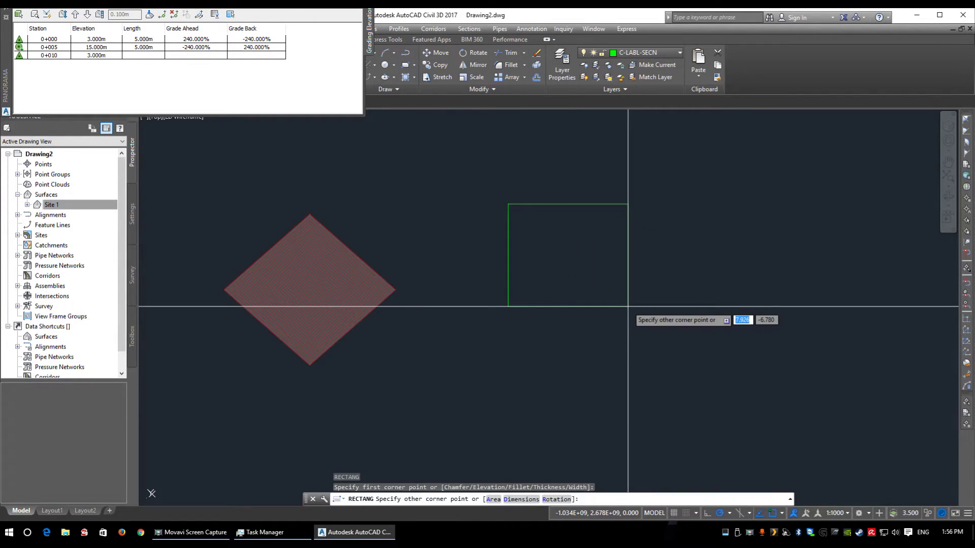
{"action": "type", "text": "d"}
{"action": "key", "text": "Return"}
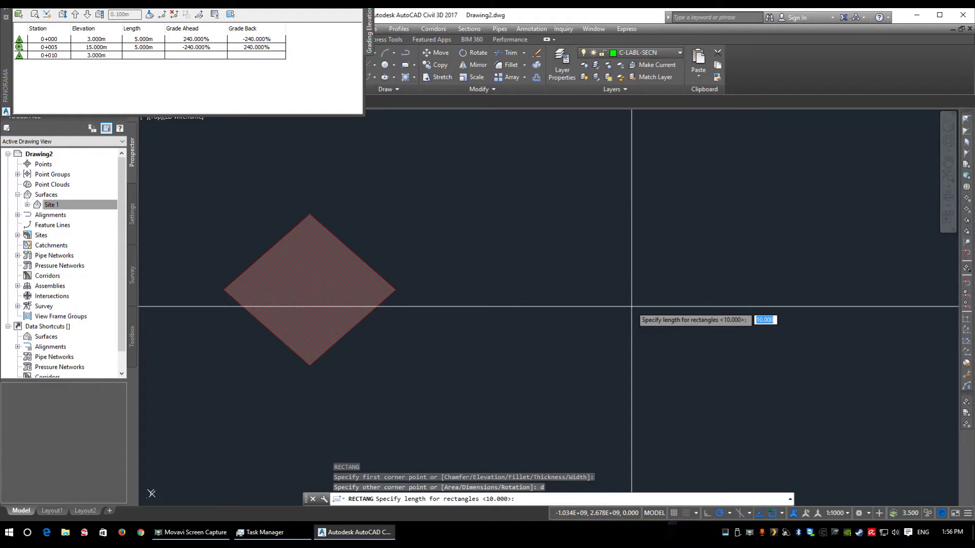
{"action": "type", "text": "10"}
{"action": "key", "text": "Return"}
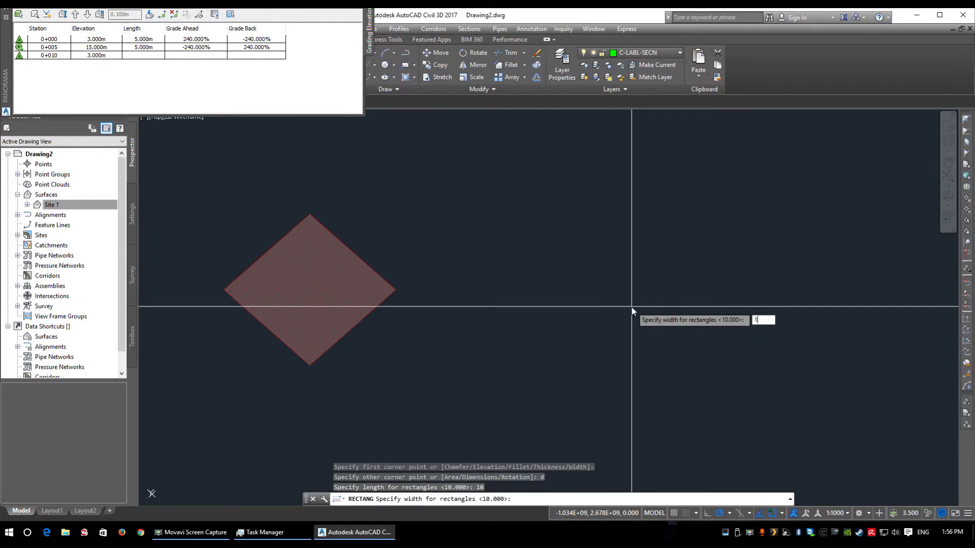
{"action": "type", "text": "10"}
{"action": "key", "text": "Return"}
{"action": "left_click", "coordinate": [631, 306]}
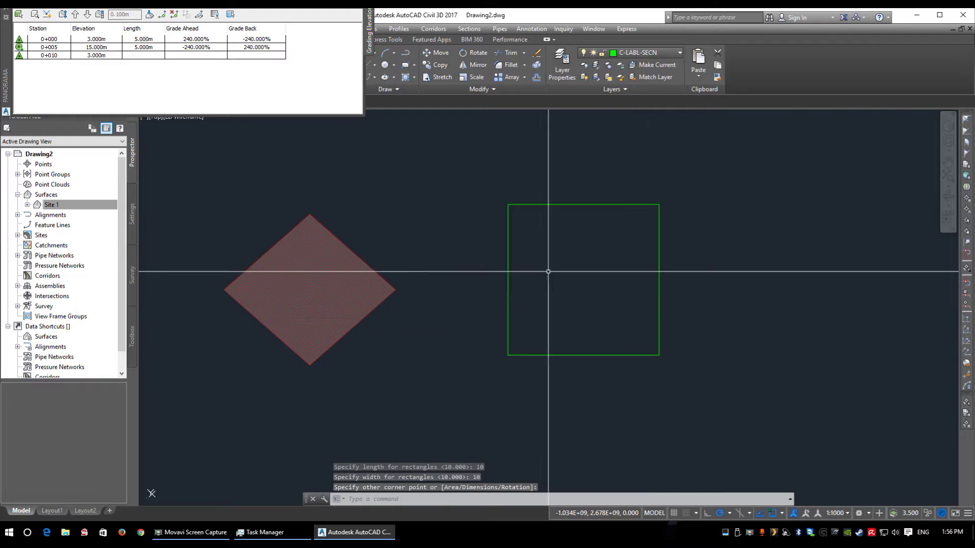
Offset the 10 m square inward by 0.5 m.
{"action": "scroll", "coordinate": [622, 204], "scroll_direction": "up", "scroll_amount": 4}
{"action": "scroll", "coordinate": [622, 202], "scroll_direction": "down", "scroll_amount": 4}
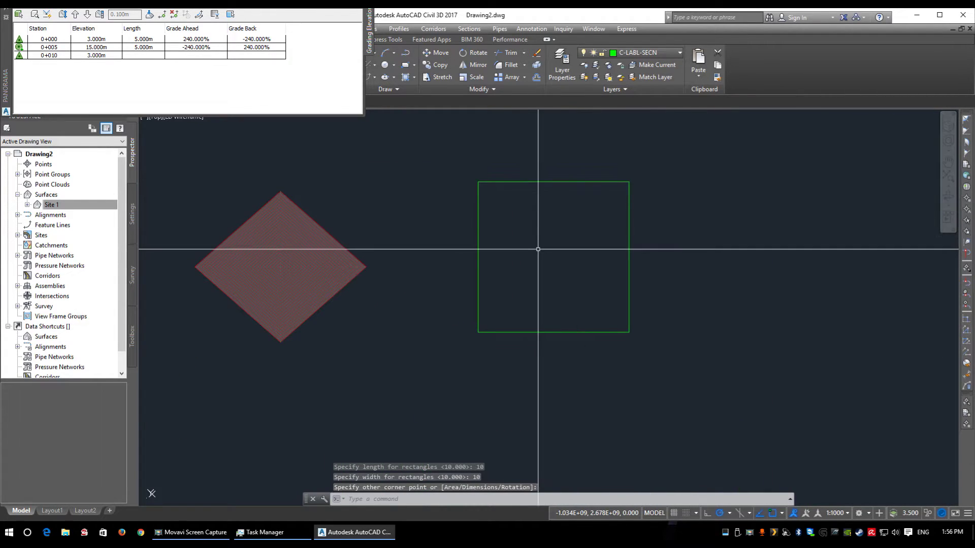
{"action": "middle_click_drag", "start_coordinate": [625, 287], "coordinate": [606, 306]}
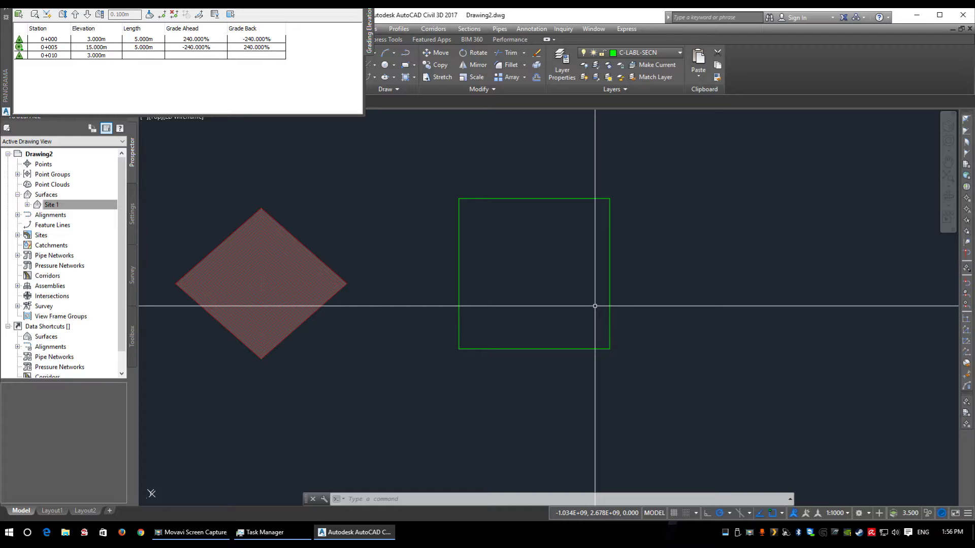
{"action": "key", "text": "Return"}
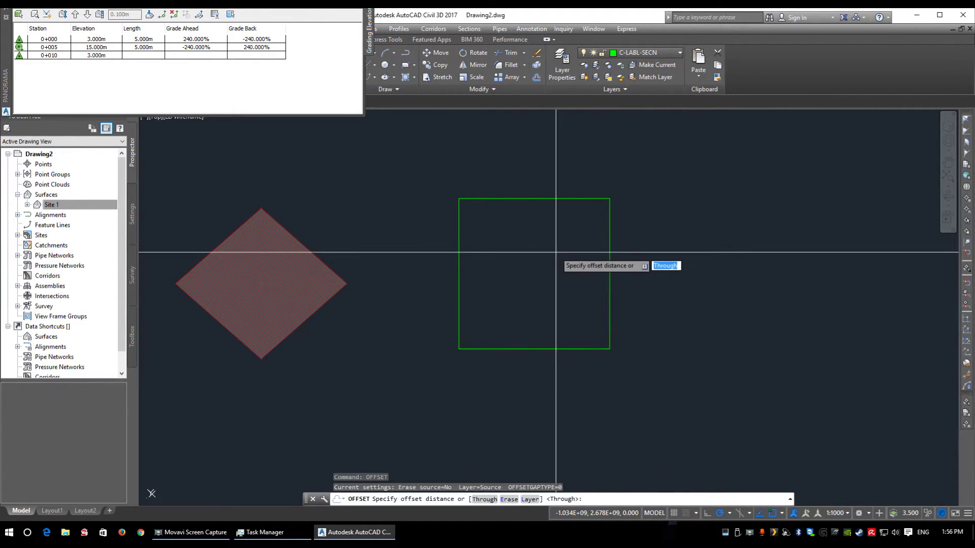
{"action": "type", "text": ".5"}
{"action": "key", "text": "Return"}
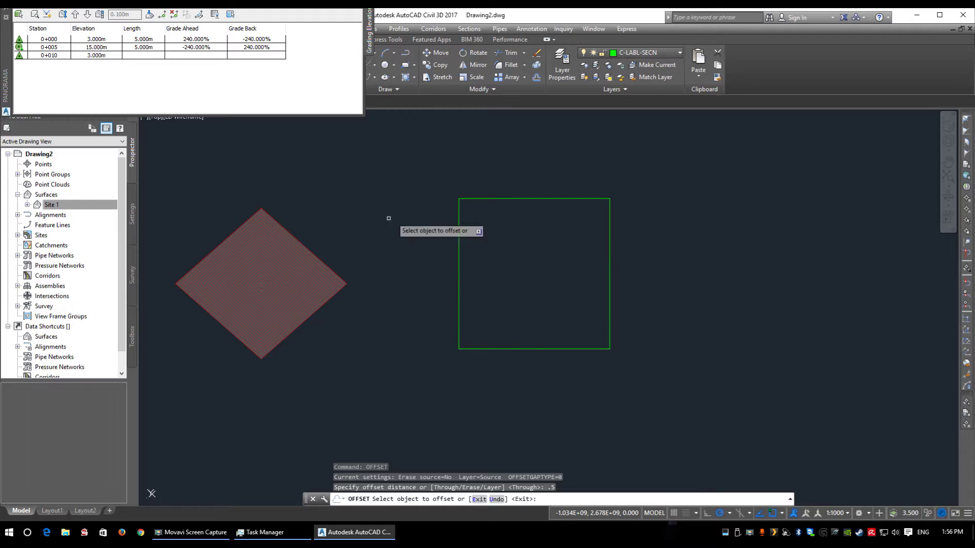
{"action": "left_click", "coordinate": [506, 202]}
{"action": "left_click", "coordinate": [505, 236]}
{"action": "right_click", "coordinate": [503, 240]}
{"action": "left_click", "coordinate": [520, 247]}
Display the Properties toolbar and set the inner square's colour to Red.
{"action": "left_click", "coordinate": [497, 207]}
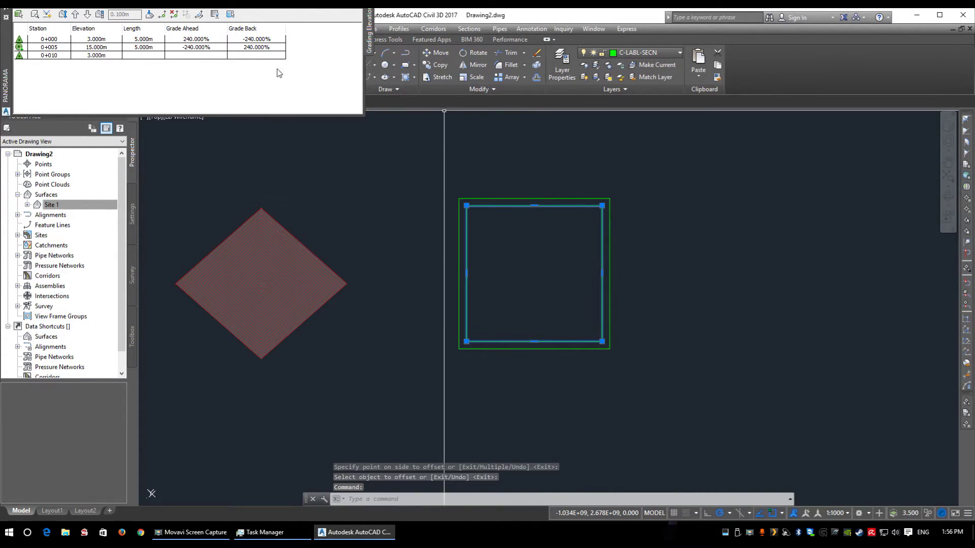
{"action": "right_click", "coordinate": [947, 96]}
{"action": "right_click", "coordinate": [971, 441]}
{"action": "mouse_move", "coordinate": [932, 450]}
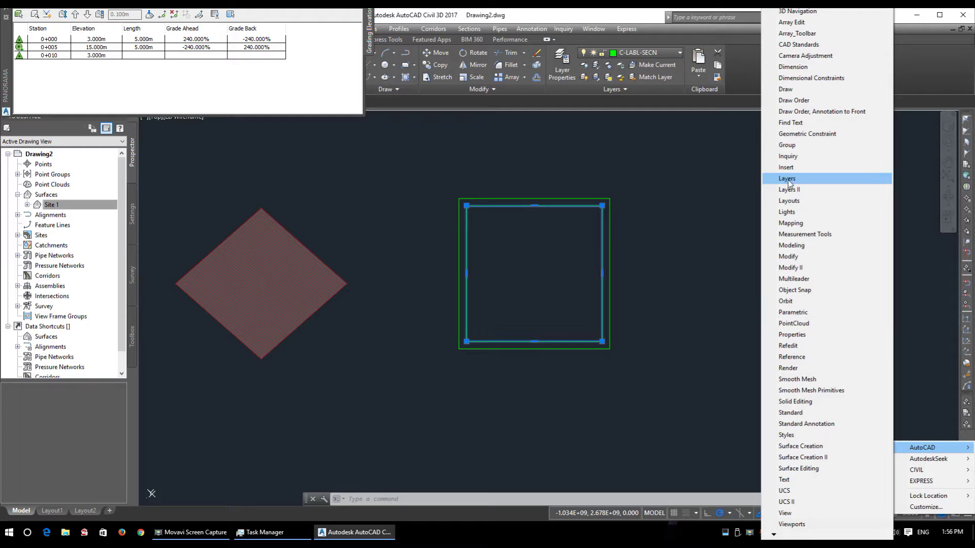
{"action": "left_click", "coordinate": [795, 335]}
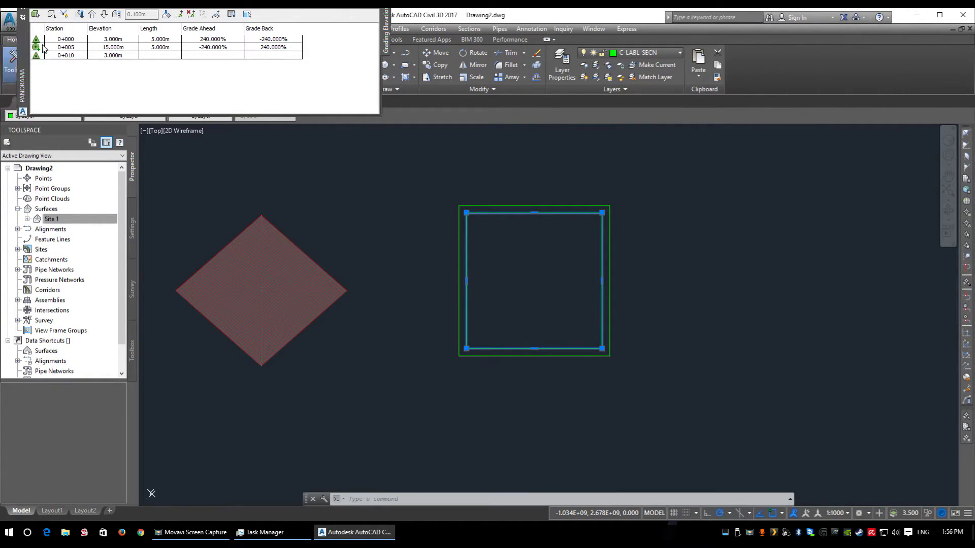
{"action": "left_click", "coordinate": [35, 116]}
{"action": "left_click", "coordinate": [35, 143]}
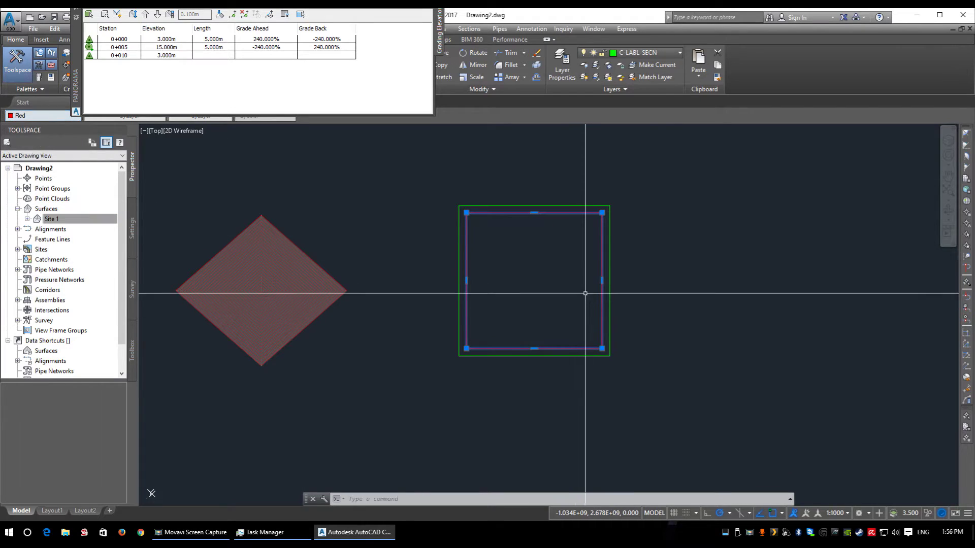
{"action": "key", "text": "Escape"}
Select the outer and inner squares in turn to examine the two separate outlines.
{"action": "left_click", "coordinate": [506, 206]}
{"action": "left_click", "coordinate": [459, 183]}
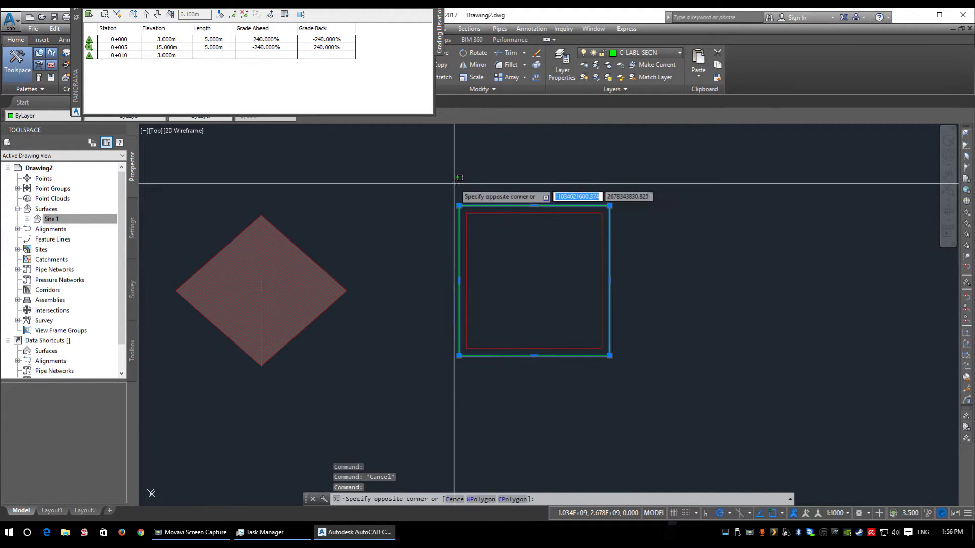
{"action": "left_click", "coordinate": [475, 198]}
{"action": "key", "text": "Escape"}
{"action": "left_click", "coordinate": [491, 211]}
{"action": "left_click", "coordinate": [486, 240]}
{"action": "key", "text": "Escape"}
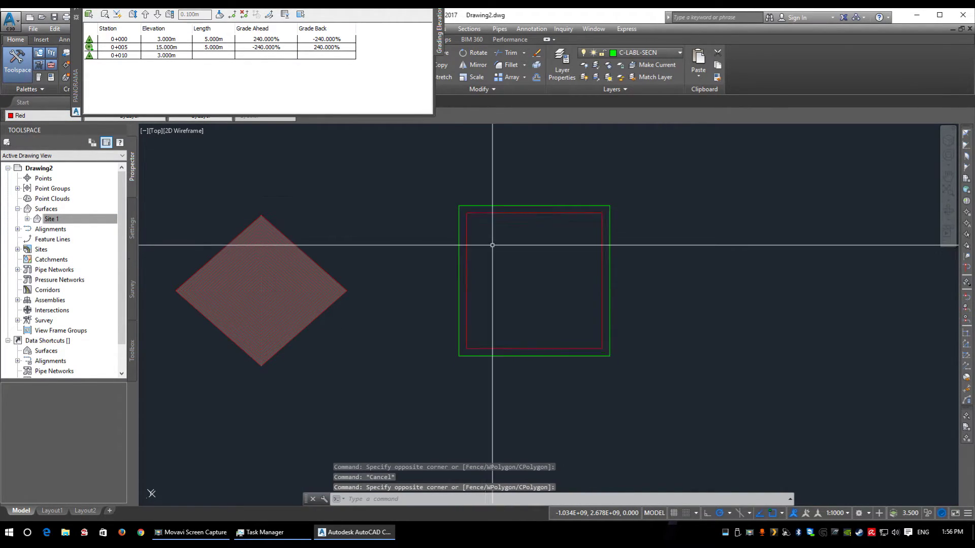
Draw a rectangle 3 m long and 3 m wide, with its first corner inside the red square.
{"action": "type", "text": "rect"}
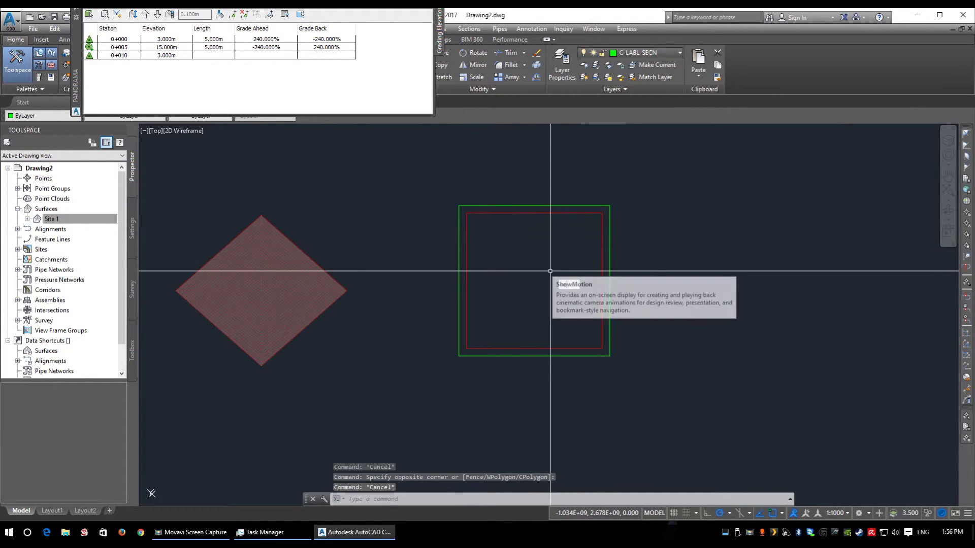
{"action": "type", "text": "angle"}
{"action": "key", "text": "Return"}
{"action": "left_click", "coordinate": [565, 275]}
{"action": "type", "text": "d"}
{"action": "key", "text": "Return"}
{"action": "type", "text": "3"}
{"action": "key", "text": "Return"}
{"action": "type", "text": "3"}
{"action": "key", "text": "Return"}
{"action": "key", "text": "Return"}
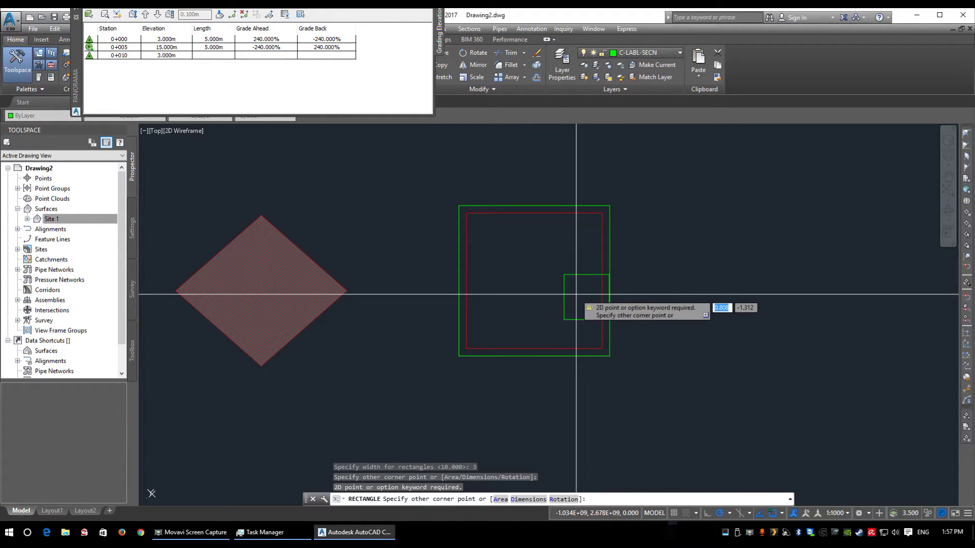
{"action": "left_click", "coordinate": [578, 316]}
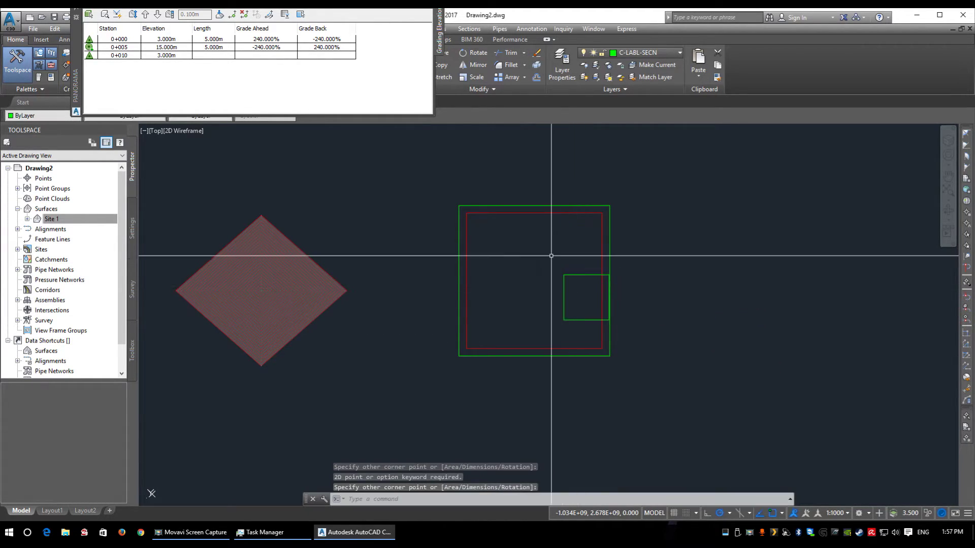
Move the 3 m square up and to the left so it lies fully inside the red square.
{"action": "left_click", "coordinate": [589, 303]}
{"action": "left_click", "coordinate": [559, 259]}
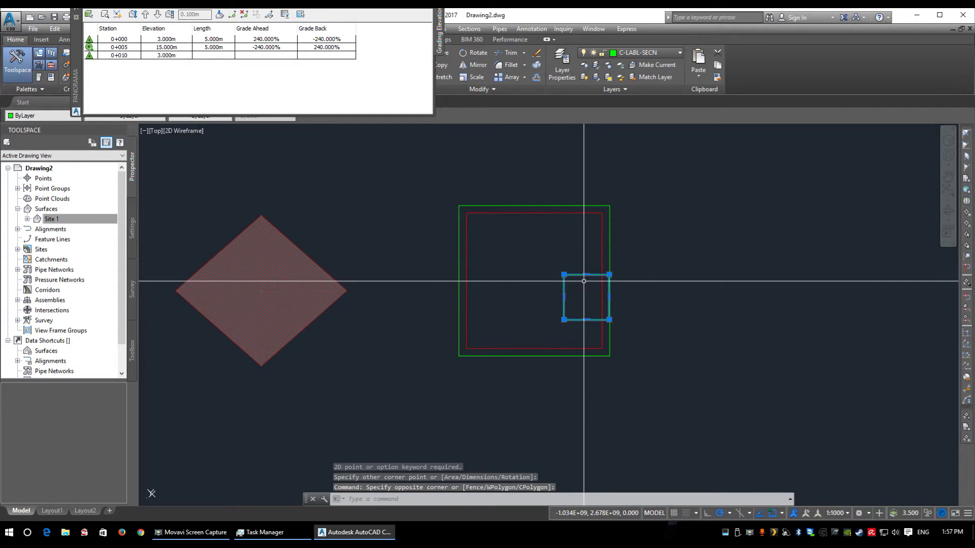
{"action": "type", "text": "m"}
{"action": "key", "text": "Return"}
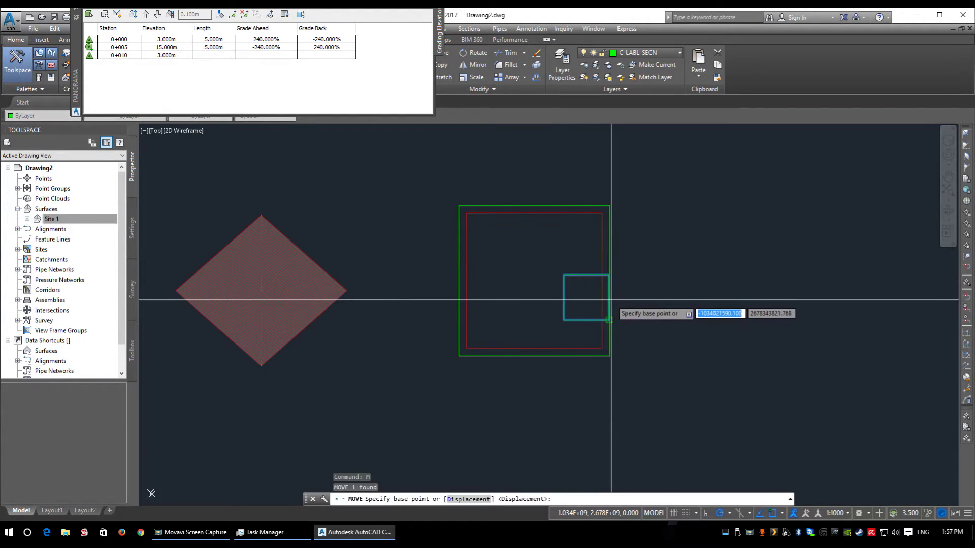
{"action": "left_click", "coordinate": [609, 320]}
{"action": "left_click", "coordinate": [587, 300]}
Set the 3 m square's colour to Magenta and clear the selection.
{"action": "left_click", "coordinate": [587, 309]}
{"action": "left_click", "coordinate": [556, 284]}
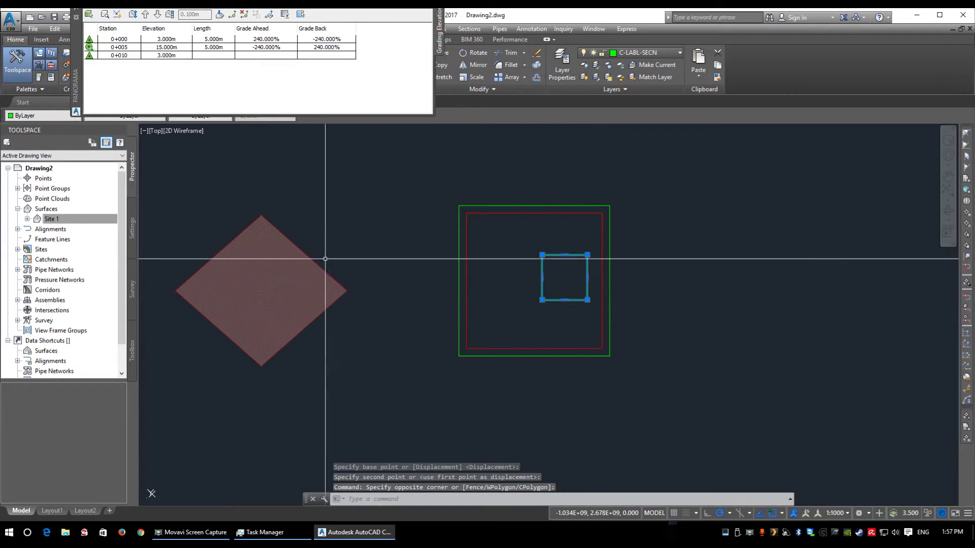
{"action": "left_click", "coordinate": [43, 116]}
{"action": "left_click", "coordinate": [31, 178]}
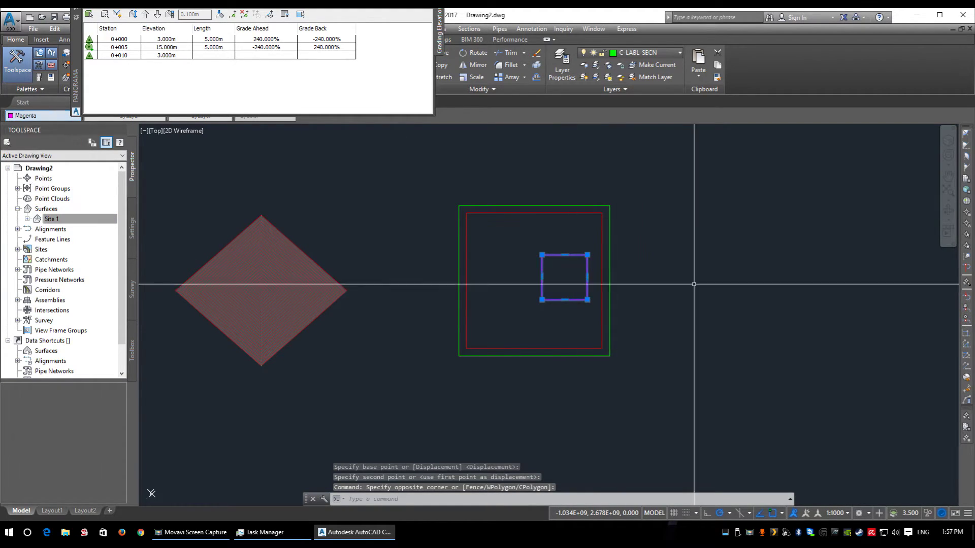
{"action": "key", "text": "Escape"}
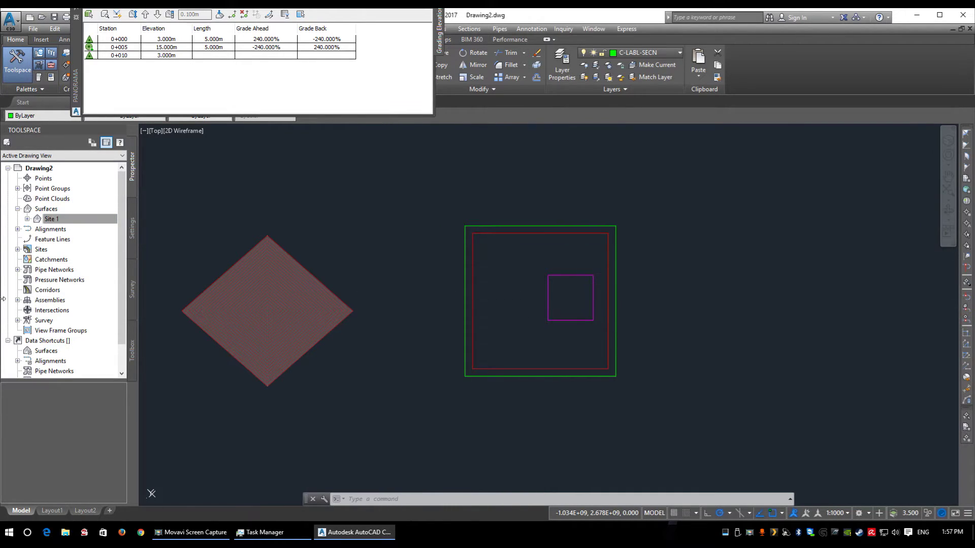
Examine the surface's contours up close and expand the Site 1 surface in the Prospector tree.
{"action": "scroll", "coordinate": [383, 310], "scroll_direction": "up", "scroll_amount": 10}
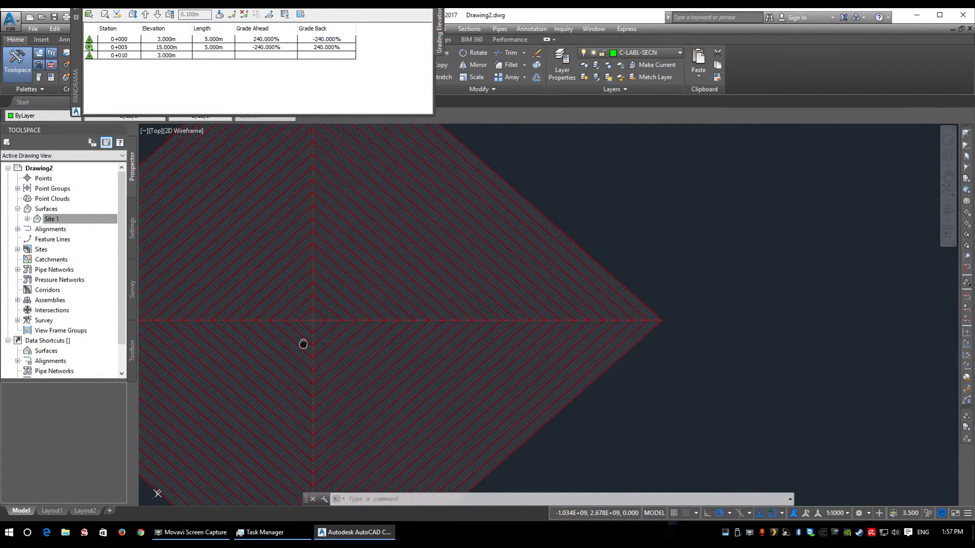
{"action": "scroll", "coordinate": [386, 305], "scroll_direction": "up", "scroll_amount": 2}
{"action": "left_click", "coordinate": [41, 218]}
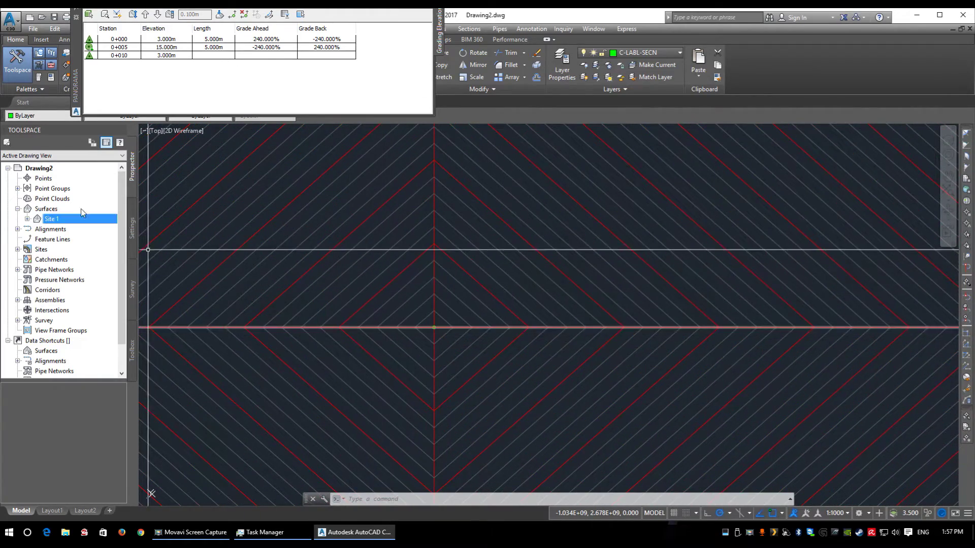
{"action": "left_click", "coordinate": [28, 219]}
{"action": "scroll", "coordinate": [452, 285], "scroll_direction": "up", "scroll_amount": 3}
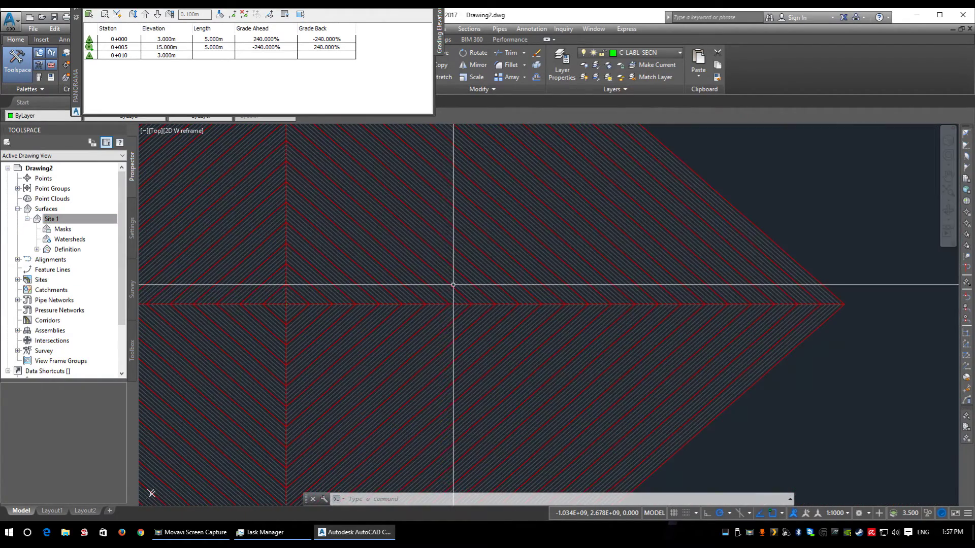
Delete all three nested squares beside the surface.
{"action": "scroll", "coordinate": [353, 320], "scroll_direction": "down", "scroll_amount": 8}
{"action": "left_click", "coordinate": [693, 355]}
{"action": "left_click", "coordinate": [597, 227]}
{"action": "left_click", "coordinate": [582, 386]}
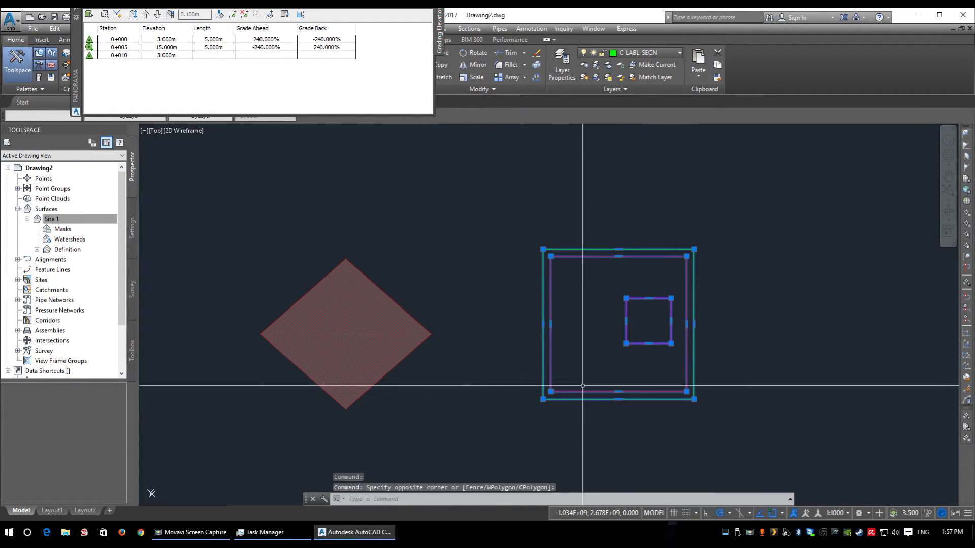
{"action": "key", "text": "Delete"}
Draw a four-sided rectangular polyline, ending at its start point, in the empty area beside the surface.
{"action": "middle_click_drag", "start_coordinate": [624, 376], "coordinate": [544, 337]}
{"action": "type", "text": "pl"}
{"action": "key", "text": "Return"}
{"action": "left_click", "coordinate": [532, 211]}
{"action": "left_click", "coordinate": [532, 325]}
{"action": "left_click", "coordinate": [634, 325]}
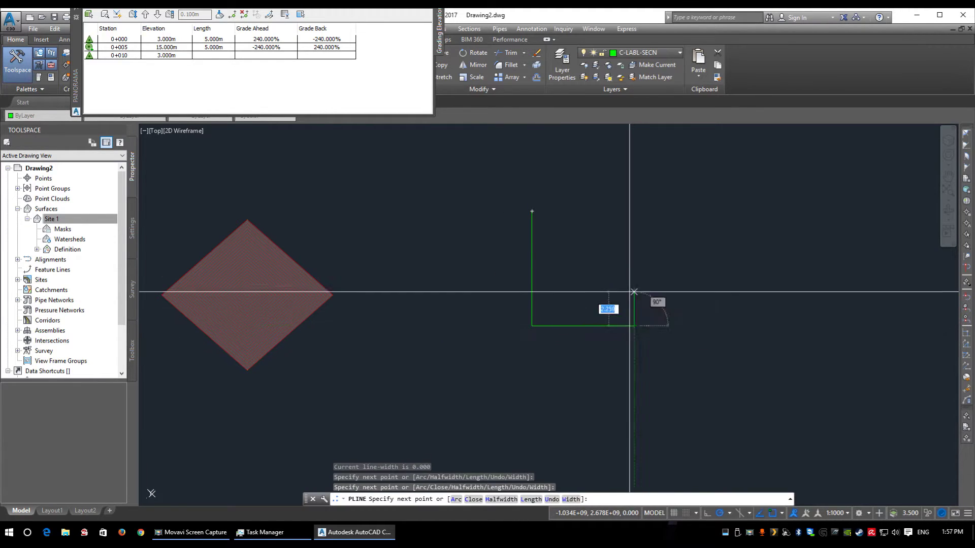
{"action": "left_click", "coordinate": [633, 211]}
{"action": "left_click", "coordinate": [532, 211]}
{"action": "key", "text": "Return"}
Copy the rectangle up and to the right so the copy partly overlaps the original.
{"action": "left_click", "coordinate": [679, 269]}
{"action": "left_click", "coordinate": [575, 233]}
{"action": "type", "text": "co"}
{"action": "key", "text": "Return"}
{"action": "left_click", "coordinate": [579, 262]}
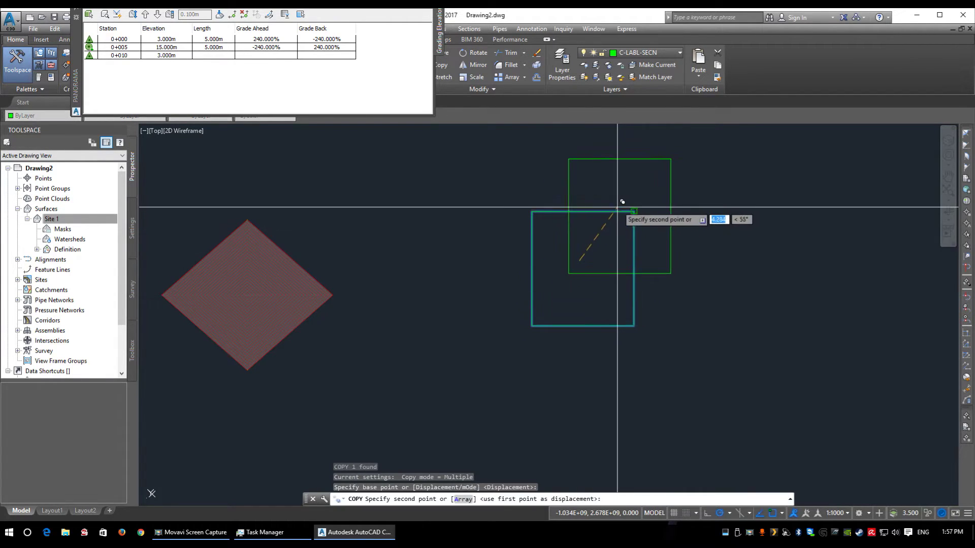
{"action": "key", "text": "Escape"}
Start creating a feature line from the lower rectangle and create a new site named Site 2 for it.
{"action": "left_click", "coordinate": [681, 266]}
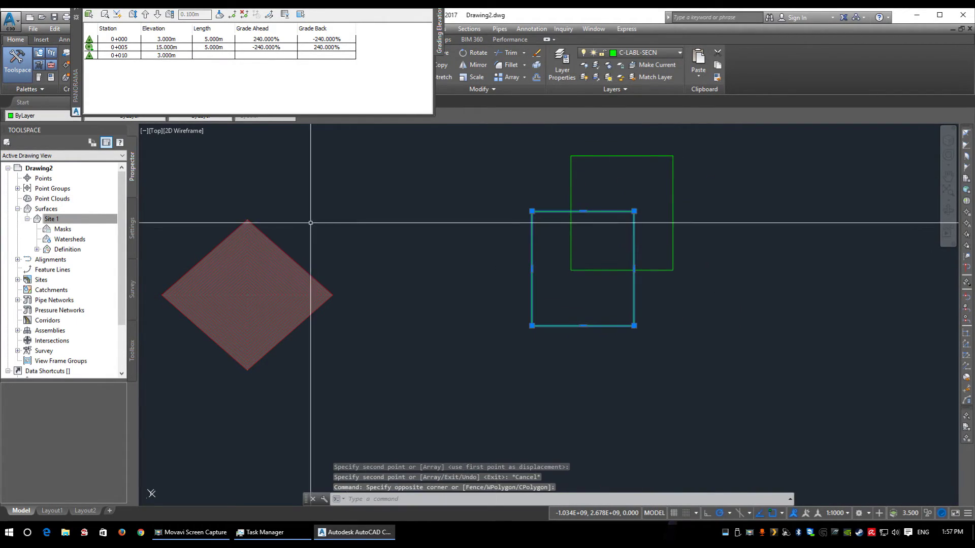
{"action": "mouse_move", "coordinate": [77, 38]}
{"action": "left_mouse_down"}
{"action": "mouse_move", "coordinate": [659, 178]}
{"action": "mouse_move", "coordinate": [355, 303]}
{"action": "mouse_move", "coordinate": [605, 390]}
{"action": "mouse_move", "coordinate": [564, 381]}
{"action": "left_mouse_up"}
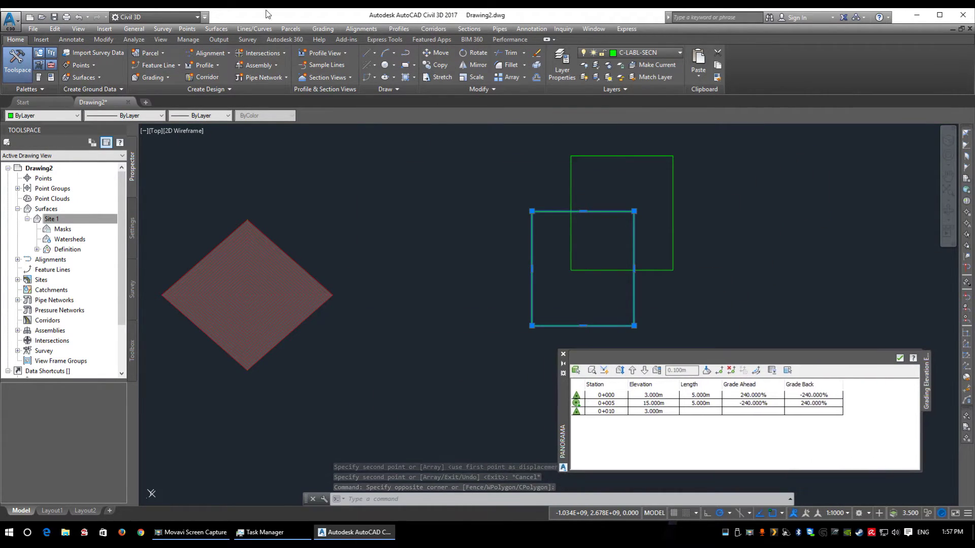
{"action": "left_click", "coordinate": [323, 29]}
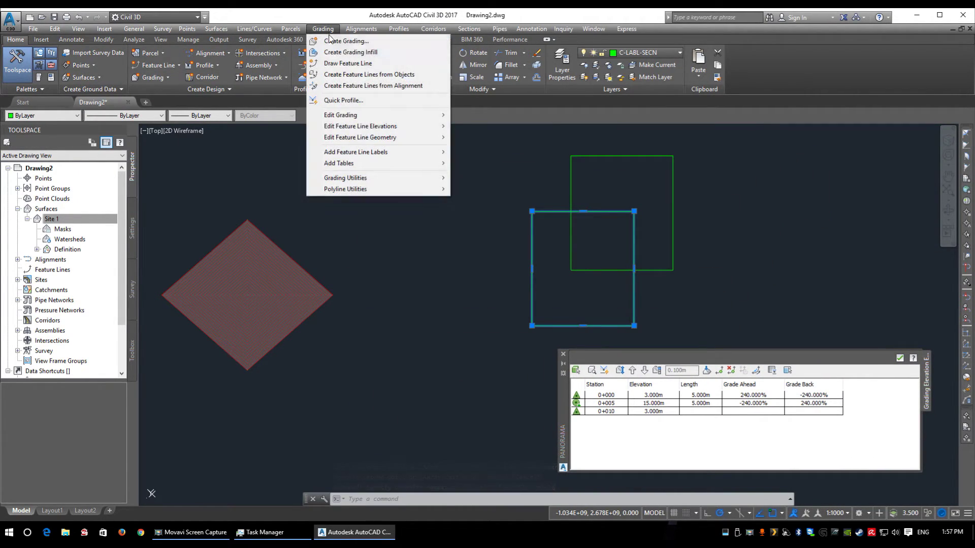
{"action": "left_click", "coordinate": [362, 75]}
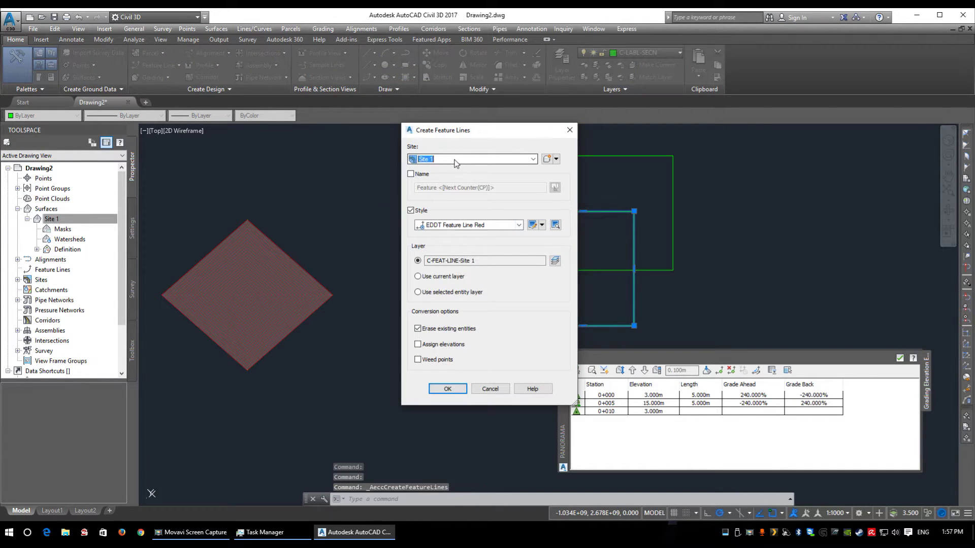
{"action": "left_click", "coordinate": [572, 172]}
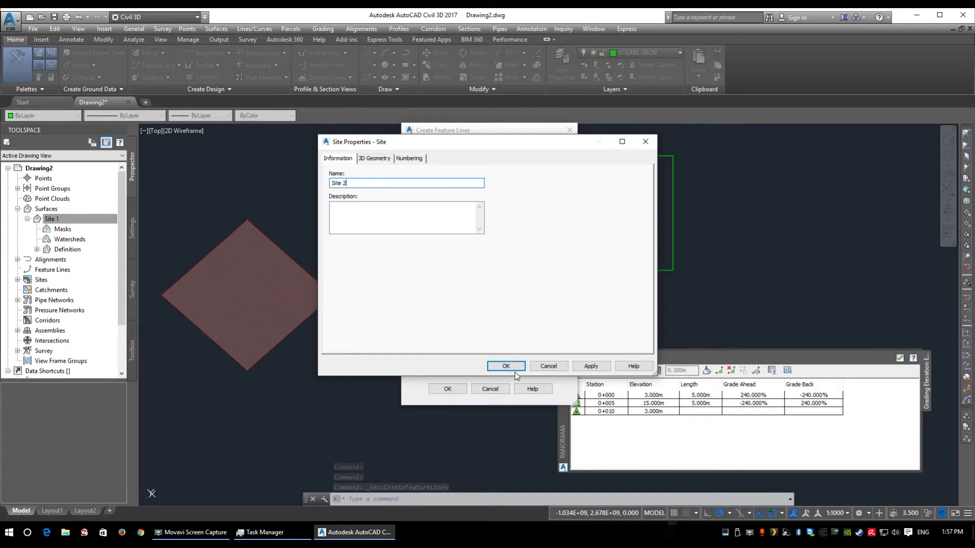
{"action": "left_click", "coordinate": [507, 367]}
Give the lower feature line the EDDT Feature Line Blue style and create it with an assigned elevation of 1.
{"action": "left_click", "coordinate": [488, 226]}
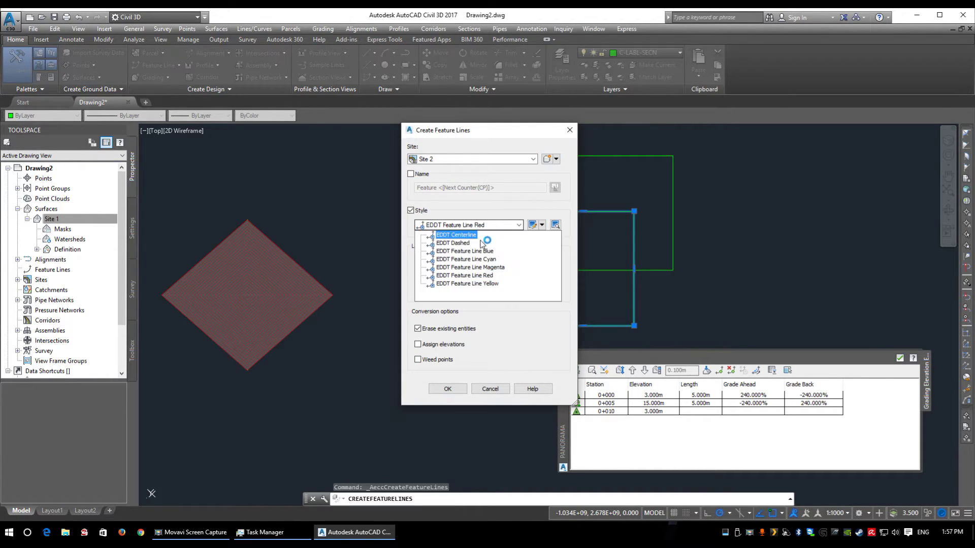
{"action": "left_click", "coordinate": [461, 251]}
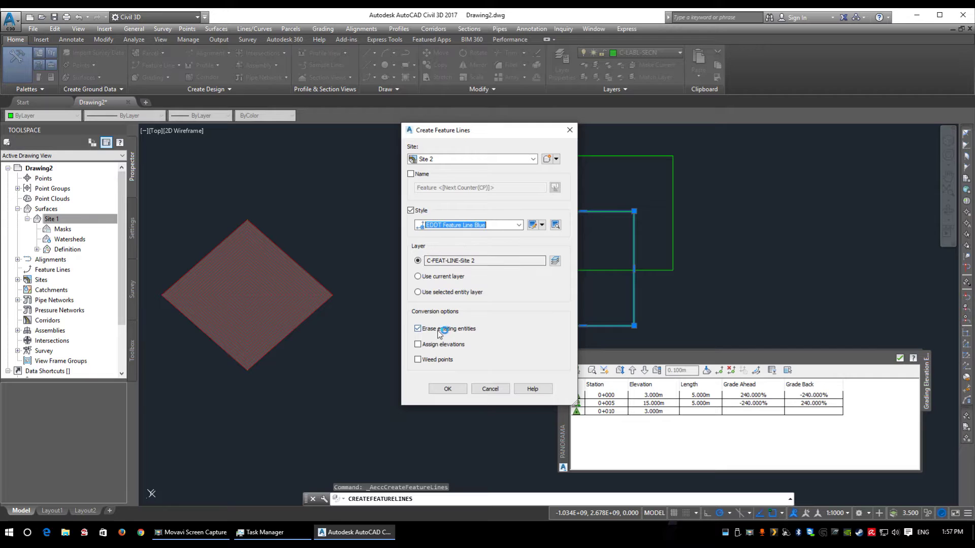
{"action": "left_click", "coordinate": [445, 389]}
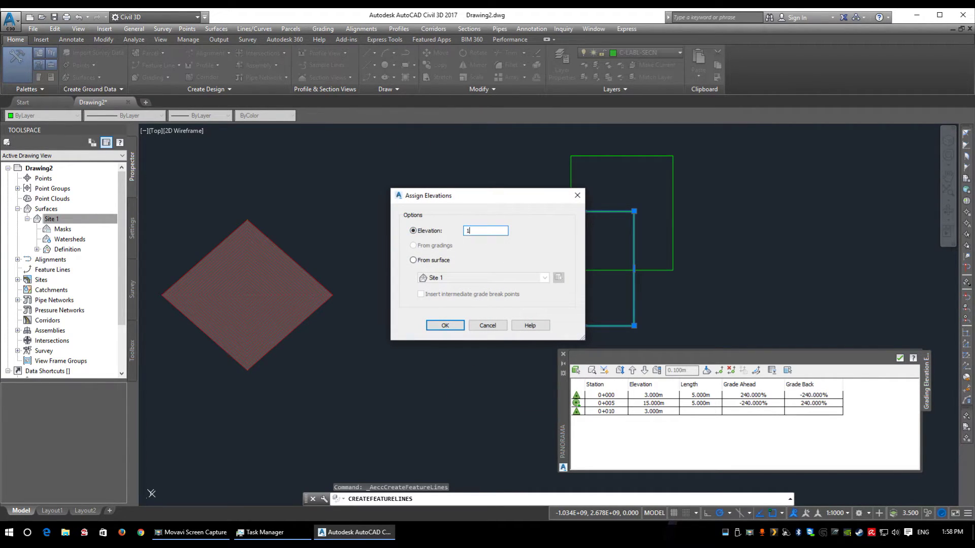
{"action": "key", "text": "Return"}
Start creating a feature line from the upper rectangle and create a new site named Site 3 for it.
{"action": "left_click", "coordinate": [616, 192]}
{"action": "left_click", "coordinate": [545, 167]}
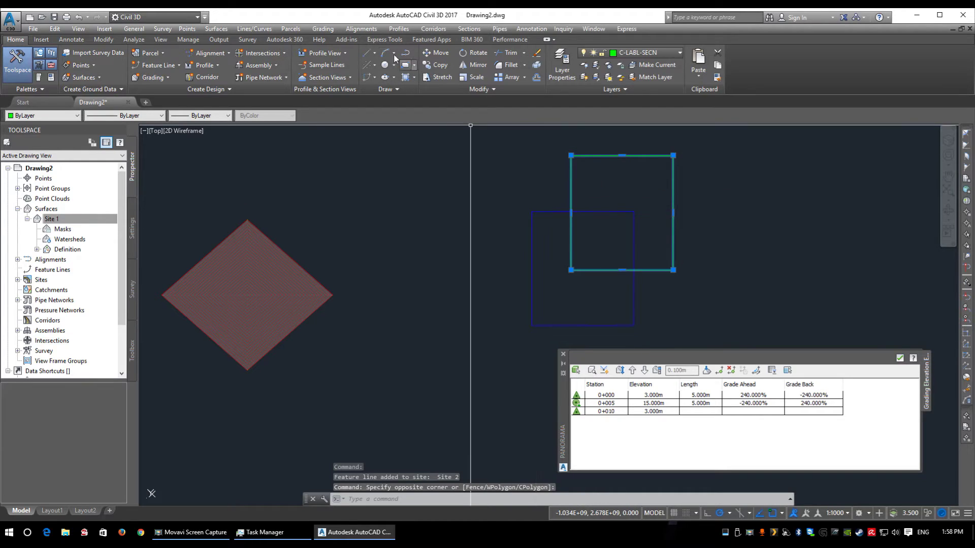
{"action": "left_click", "coordinate": [322, 29]}
{"action": "left_click", "coordinate": [348, 76]}
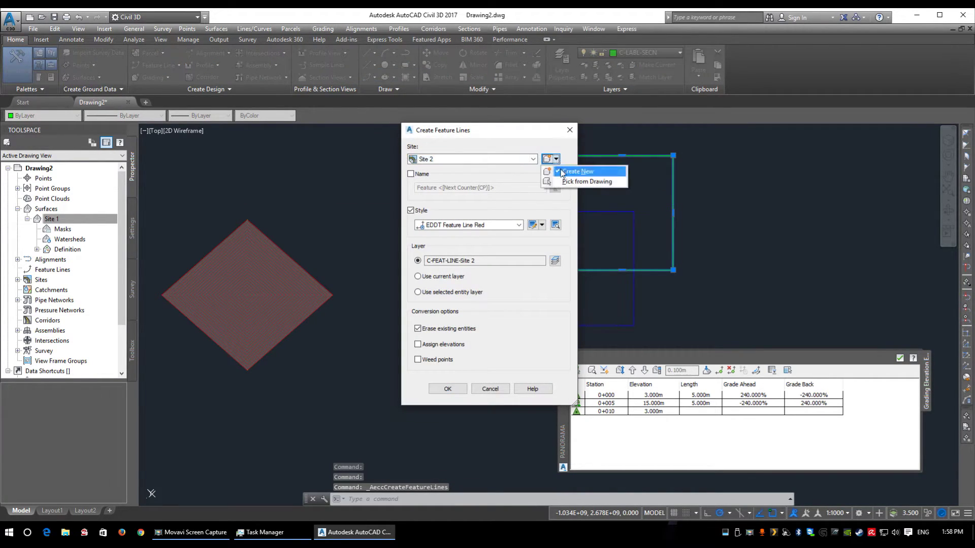
{"action": "left_click", "coordinate": [577, 171]}
{"action": "type", "text": "3"}
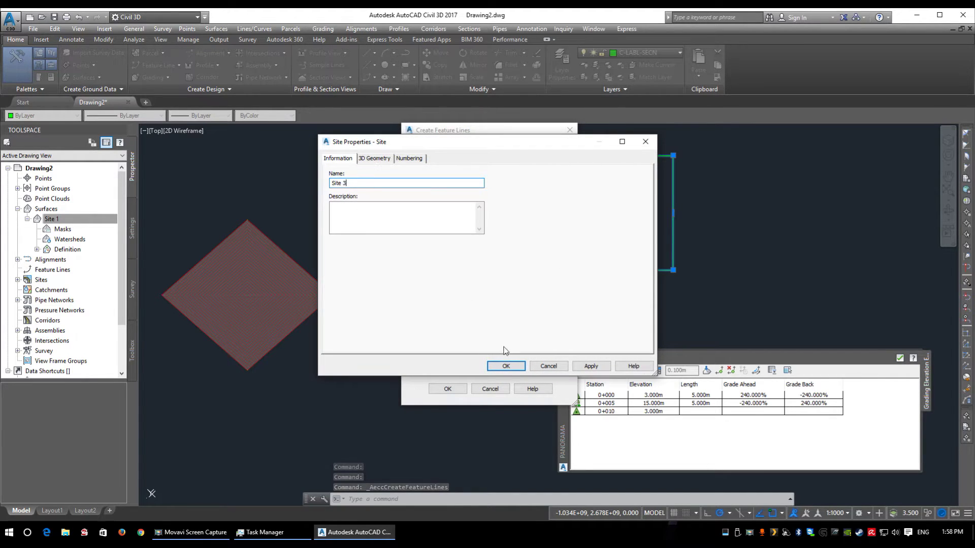
{"action": "left_click", "coordinate": [506, 366]}
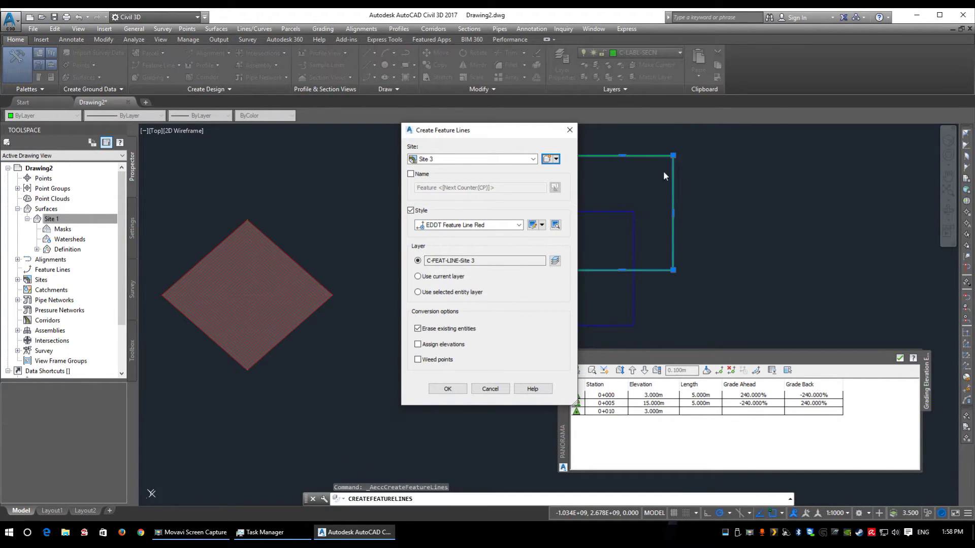
Give the upper feature line the EDDT Feature Line Magenta style and create it with an assigned elevation.
{"action": "left_click", "coordinate": [467, 224]}
{"action": "left_click", "coordinate": [465, 276]}
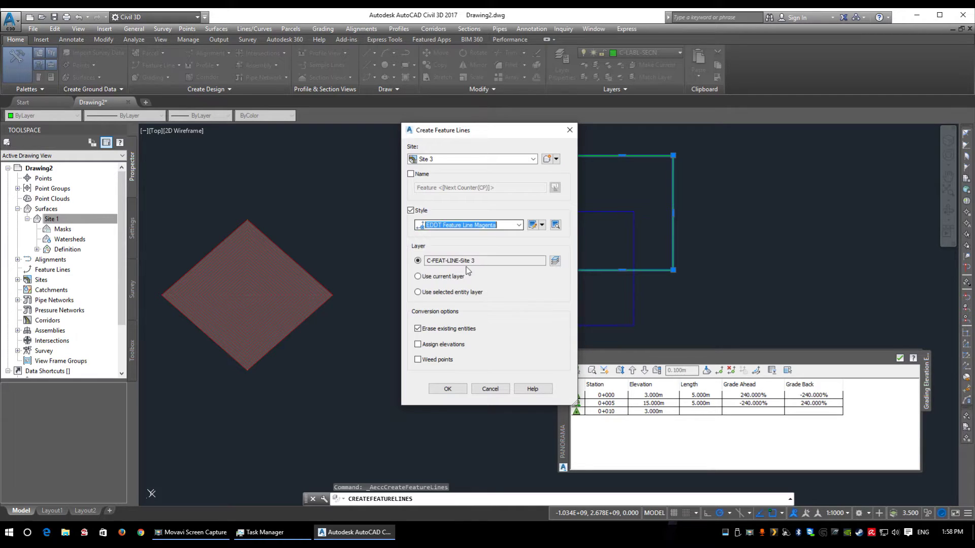
{"action": "left_click", "coordinate": [442, 345]}
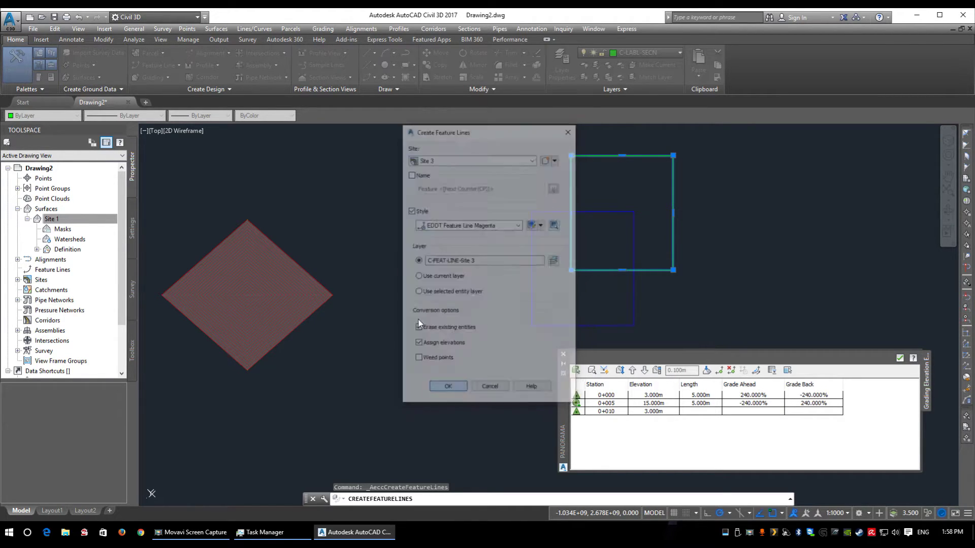
{"action": "left_click", "coordinate": [448, 389]}
{"action": "left_click", "coordinate": [436, 233]}
{"action": "left_click", "coordinate": [444, 325]}
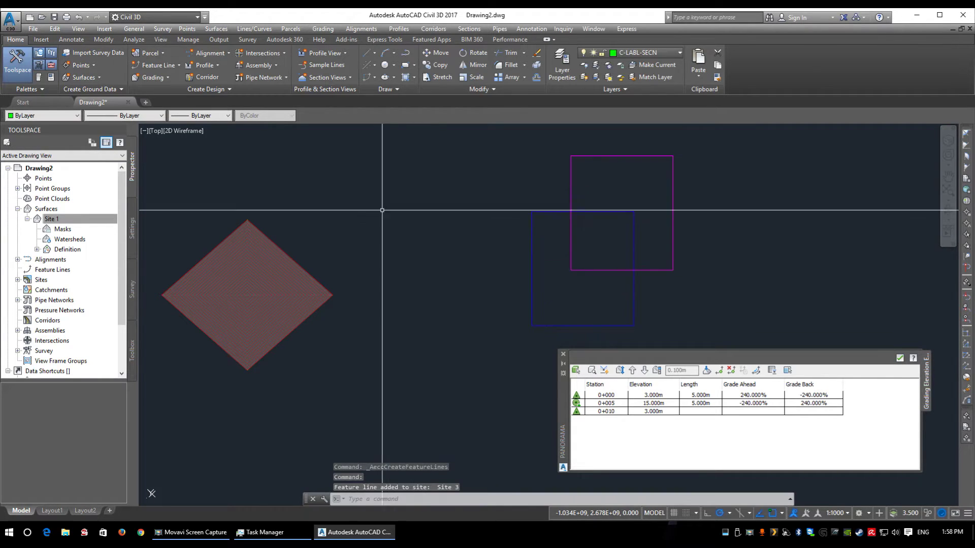
Create a new TIN surface named Site 2.
{"action": "right_click", "coordinate": [53, 209]}
{"action": "left_click", "coordinate": [66, 216]}
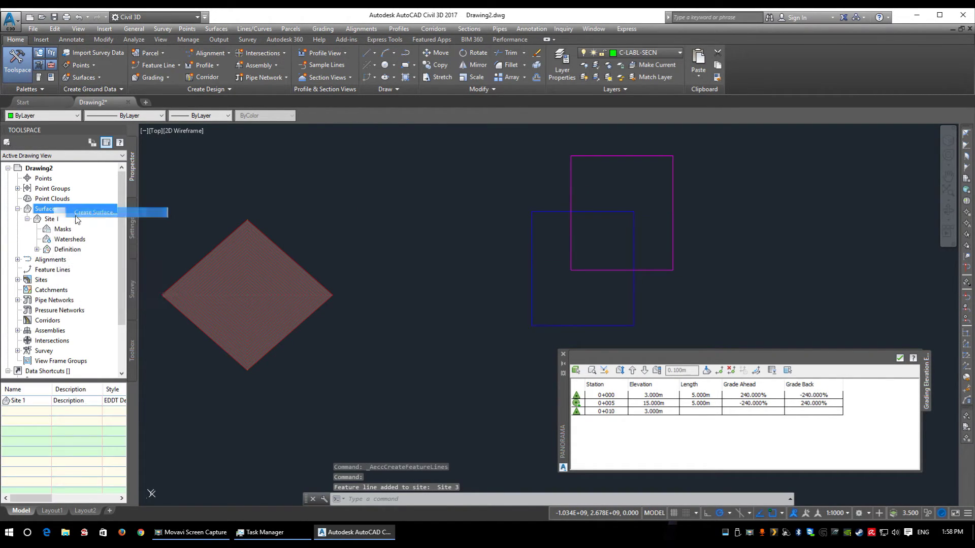
{"action": "left_click", "coordinate": [556, 236]}
{"action": "type", "text": "Site 2"}
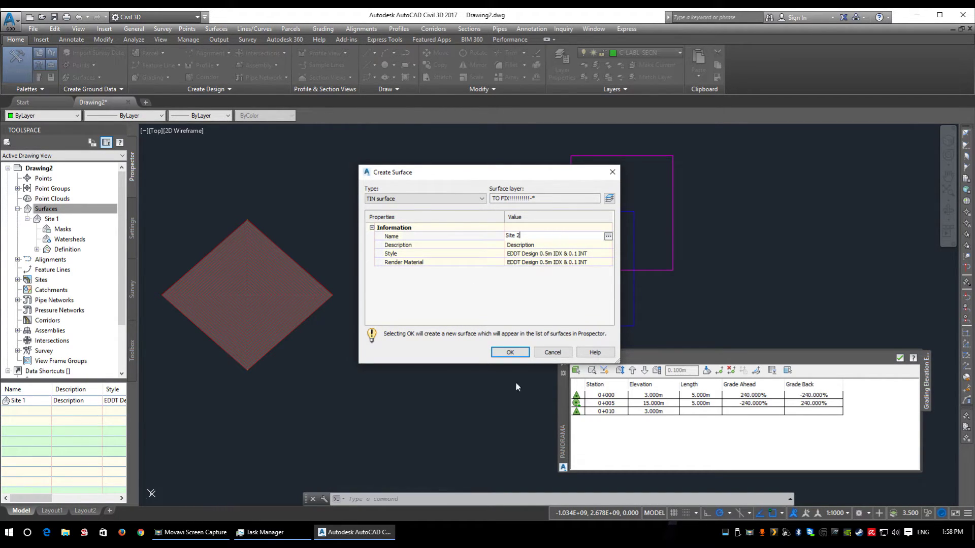
{"action": "left_click", "coordinate": [512, 354]}
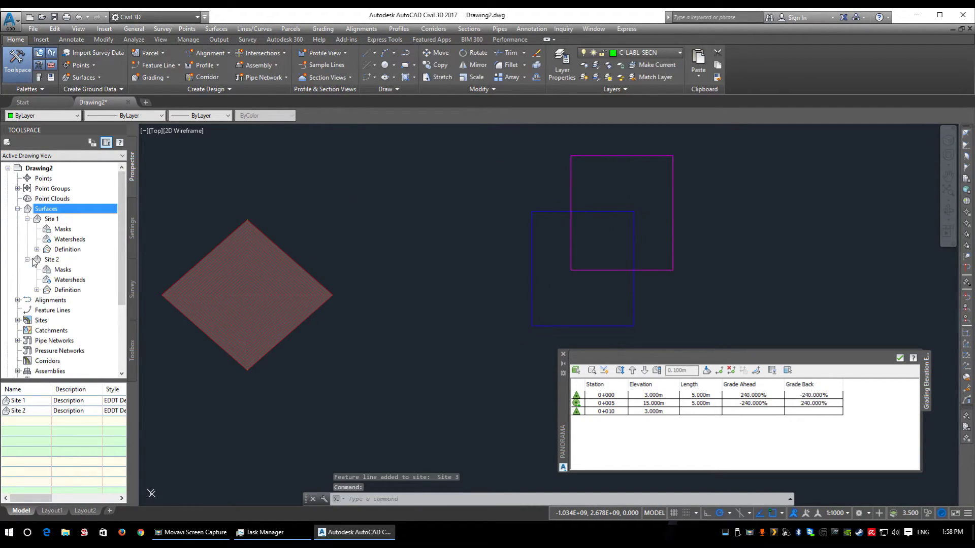
Add the blue feature line to the Site 2 surface as a standard breakline.
{"action": "left_click", "coordinate": [554, 236]}
{"action": "left_click", "coordinate": [509, 218]}
{"action": "right_click", "coordinate": [510, 218]}
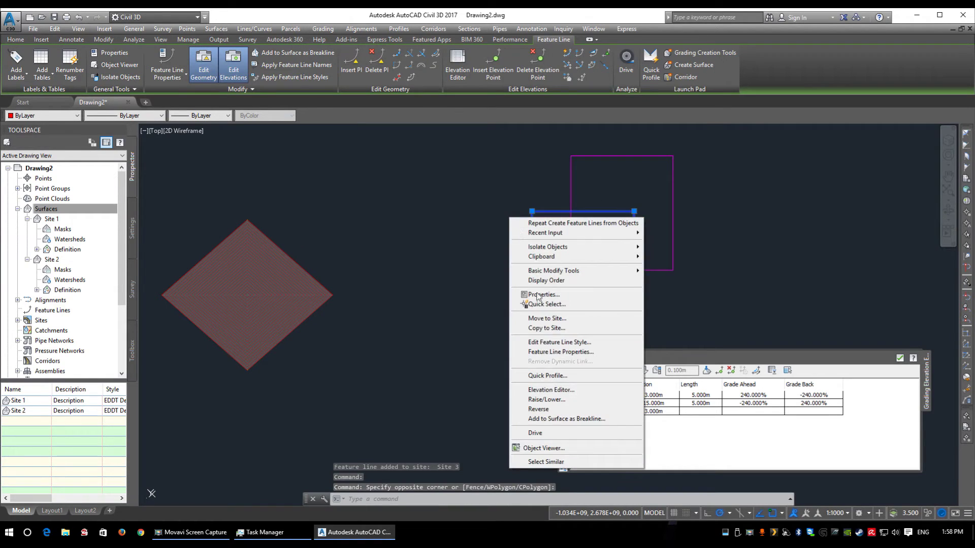
{"action": "left_click", "coordinate": [559, 420]}
{"action": "left_click", "coordinate": [429, 264]}
{"action": "left_click", "coordinate": [434, 284]}
{"action": "left_click", "coordinate": [477, 294]}
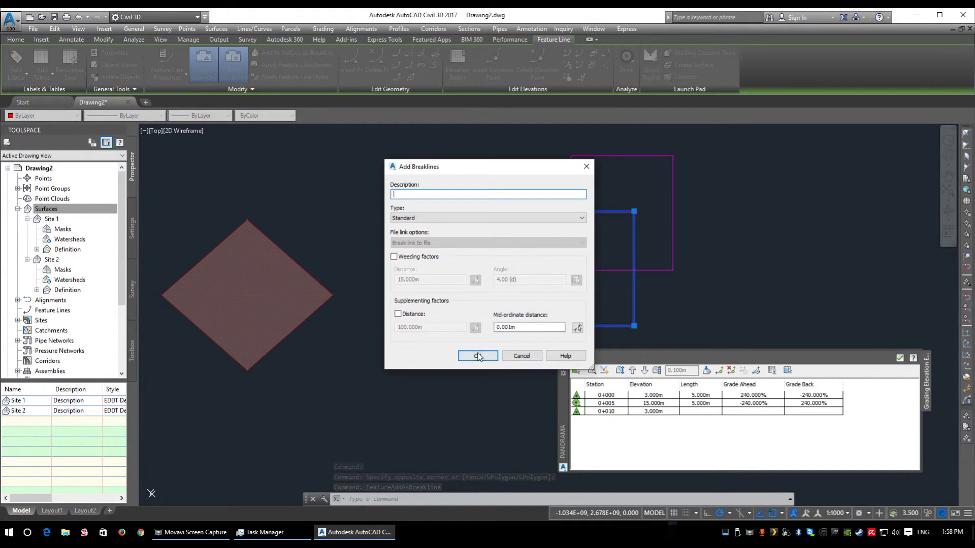
{"action": "left_click", "coordinate": [473, 356]}
Turn on automatic rebuilding for the Site 2 surface.
{"action": "left_click", "coordinate": [511, 295]}
{"action": "left_click", "coordinate": [559, 292]}
{"action": "left_click", "coordinate": [546, 297]}
{"action": "left_click", "coordinate": [510, 303]}
{"action": "middle_click_drag", "start_coordinate": [595, 296], "coordinate": [541, 292]}
{"action": "right_click", "coordinate": [52, 260]}
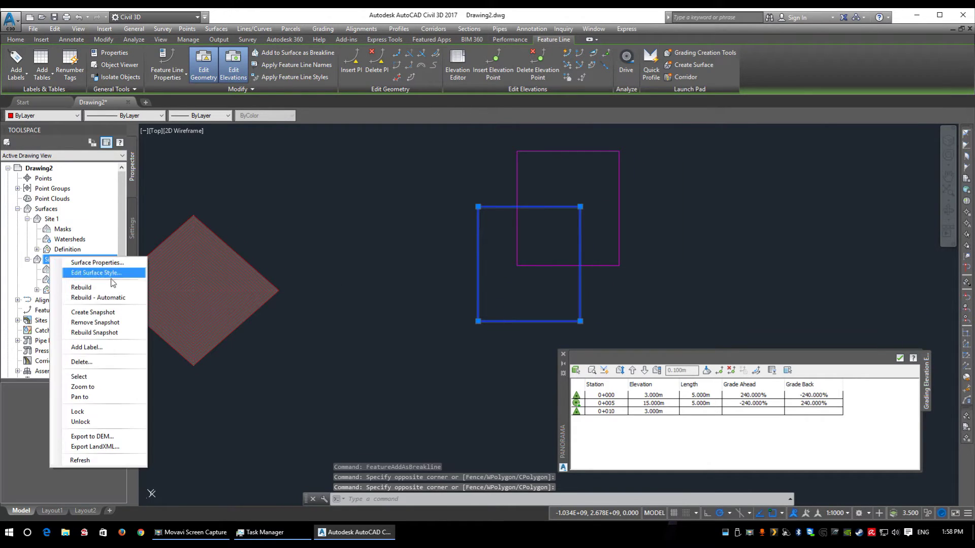
{"action": "left_click", "coordinate": [112, 298]}
Set the blue feature line's elevations to 15 m at station 0+007.618, 20 m at 0+014.399 and 15 m at 0+022.018.
{"action": "right_click", "coordinate": [478, 298]}
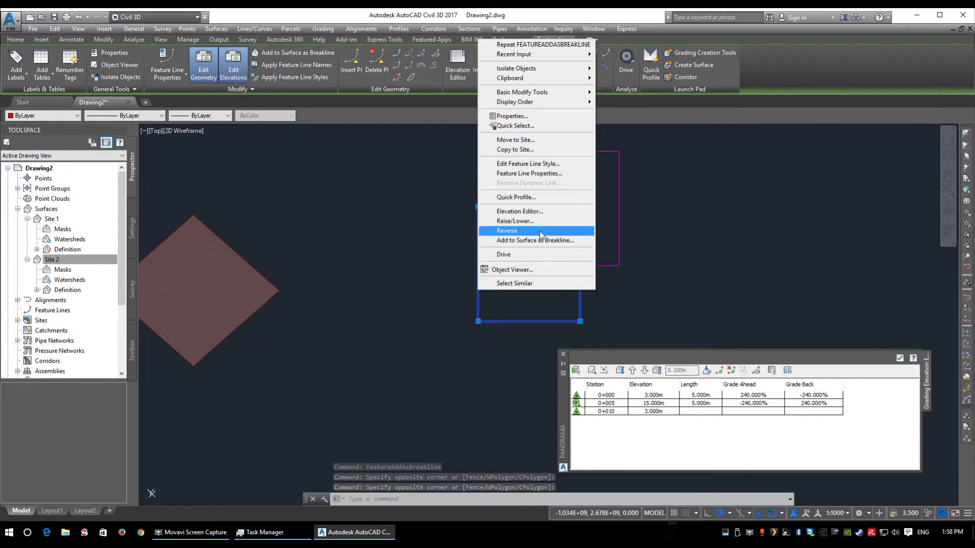
{"action": "left_click", "coordinate": [536, 215]}
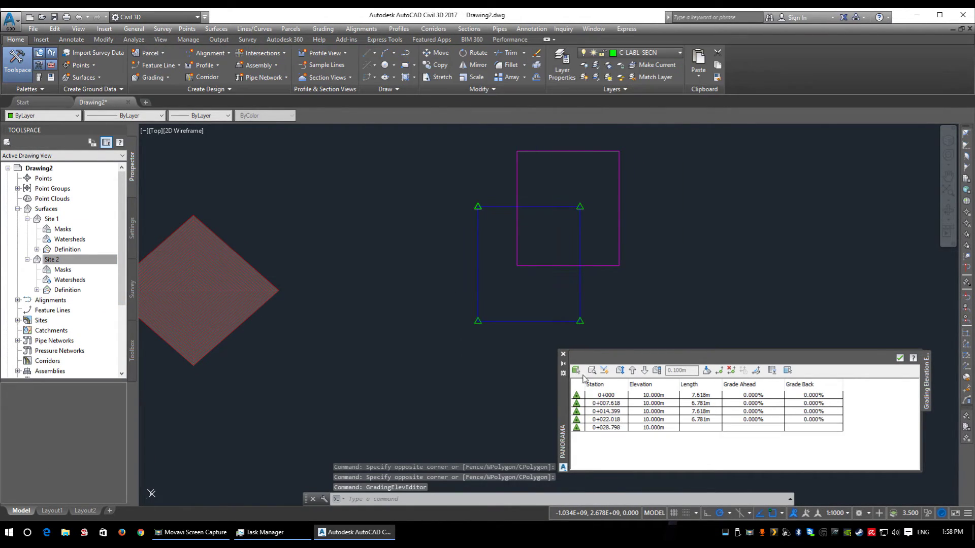
{"action": "left_click", "coordinate": [660, 404]}
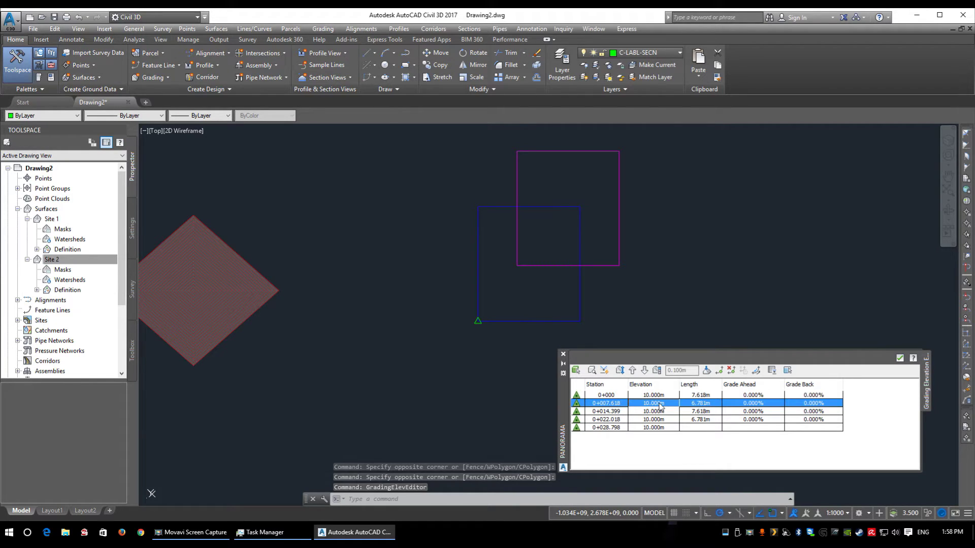
{"action": "left_click", "coordinate": [653, 404]}
{"action": "type", "text": "15"}
{"action": "key", "text": "Return"}
{"action": "type", "text": "20"}
{"action": "key", "text": "Return"}
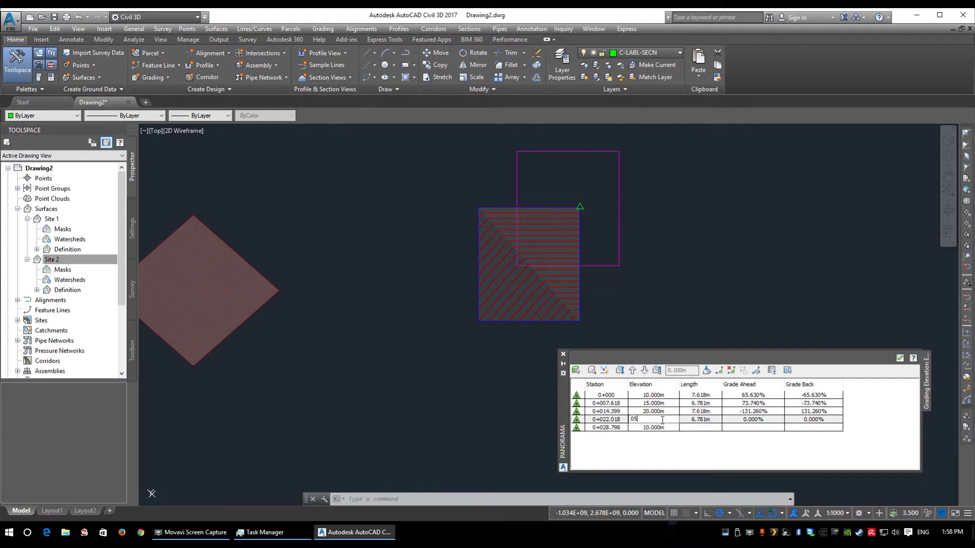
{"action": "type", "text": "15"}
{"action": "key", "text": "Return"}
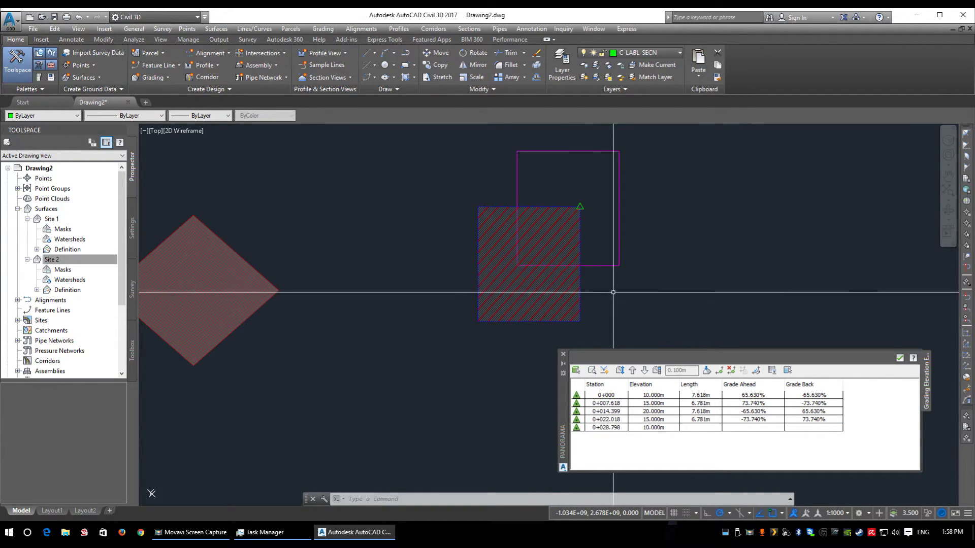
{"action": "middle_click_drag", "start_coordinate": [574, 300], "coordinate": [584, 293]}
{"action": "key", "text": "Escape"}
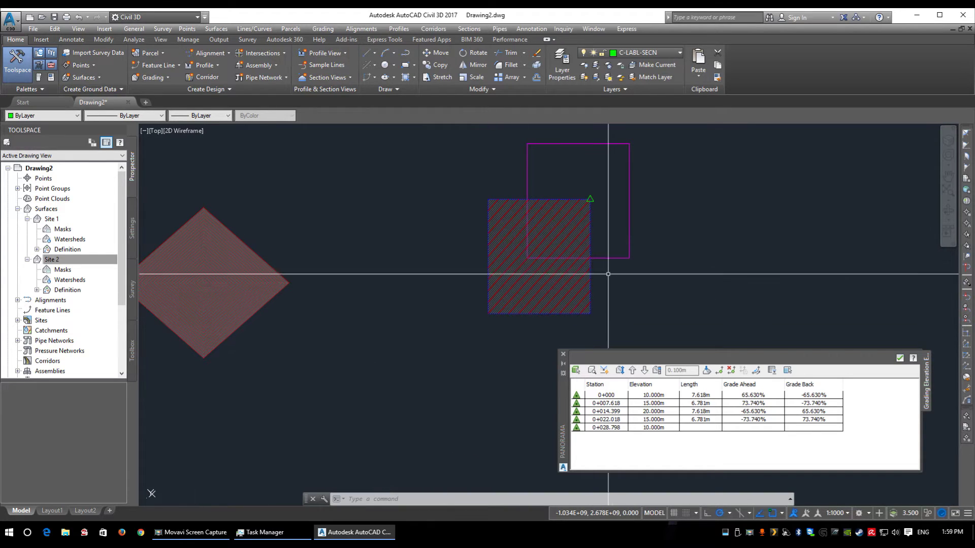
Open the magenta feature line in the Elevation Editor and review its point elevations.
{"action": "left_click", "coordinate": [614, 289]}
{"action": "left_click", "coordinate": [610, 247]}
{"action": "right_click", "coordinate": [703, 235]}
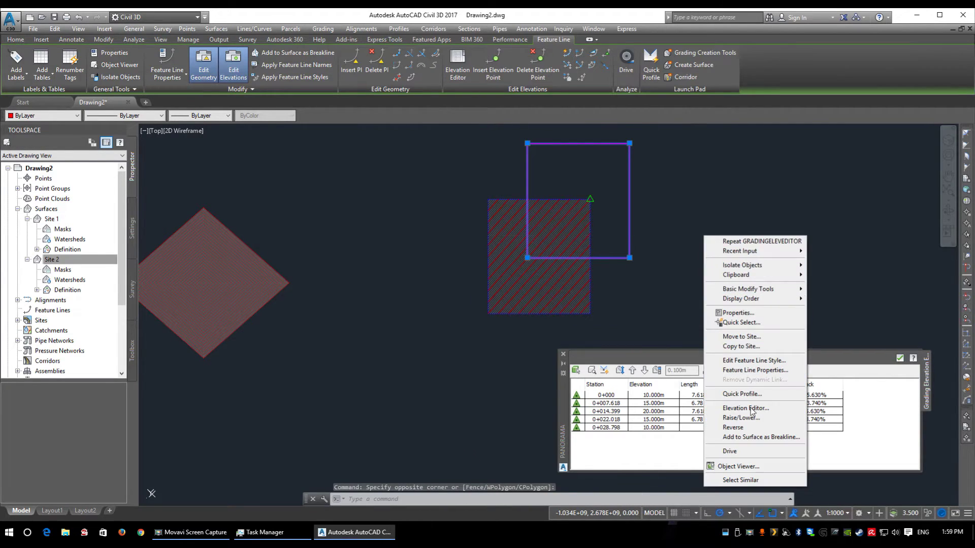
{"action": "left_click", "coordinate": [745, 409]}
{"action": "right_click", "coordinate": [634, 228]}
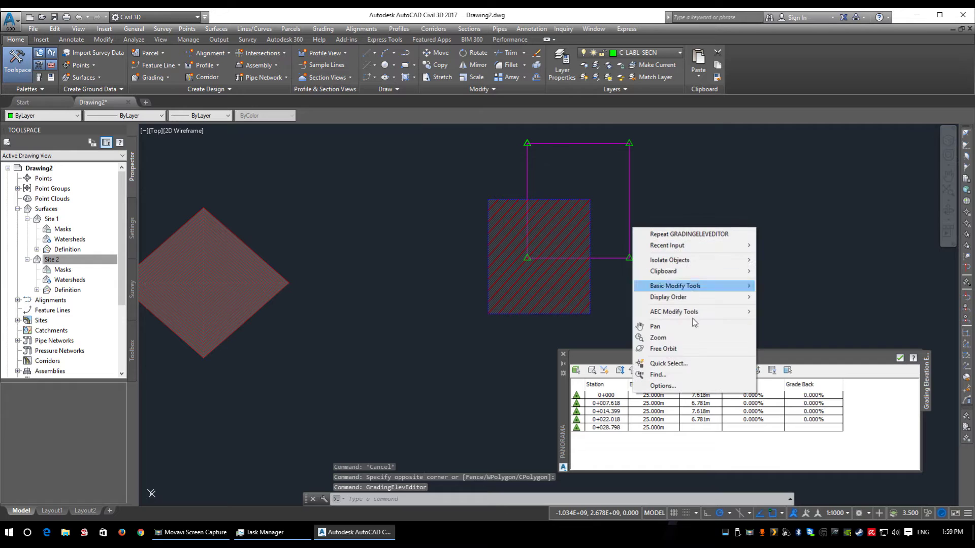
{"action": "left_click", "coordinate": [649, 206]}
{"action": "left_click", "coordinate": [590, 183]}
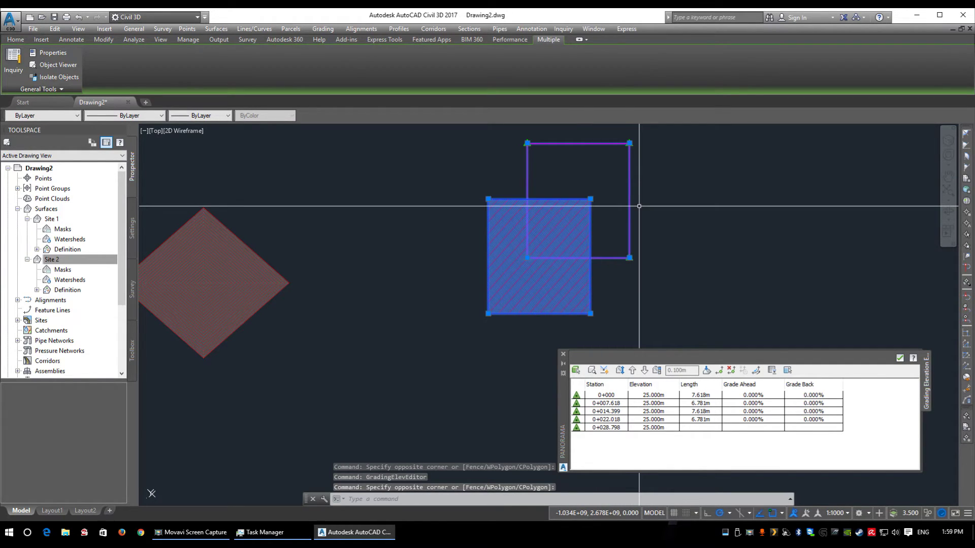
{"action": "key", "text": "Escape"}
{"action": "left_click", "coordinate": [641, 193]}
{"action": "left_click", "coordinate": [581, 153]}
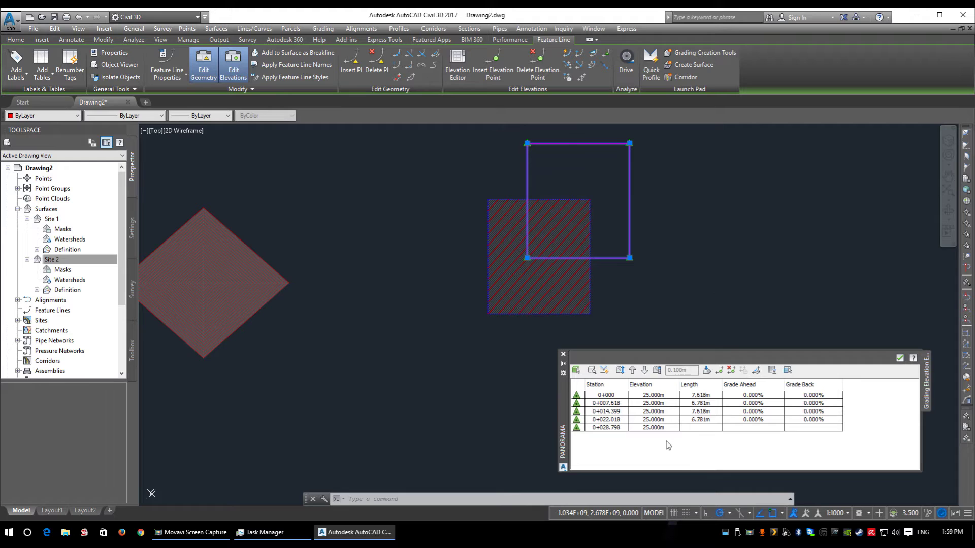
{"action": "middle_click_drag", "start_coordinate": [646, 266], "coordinate": [653, 260]}
{"action": "key", "text": "Escape"}
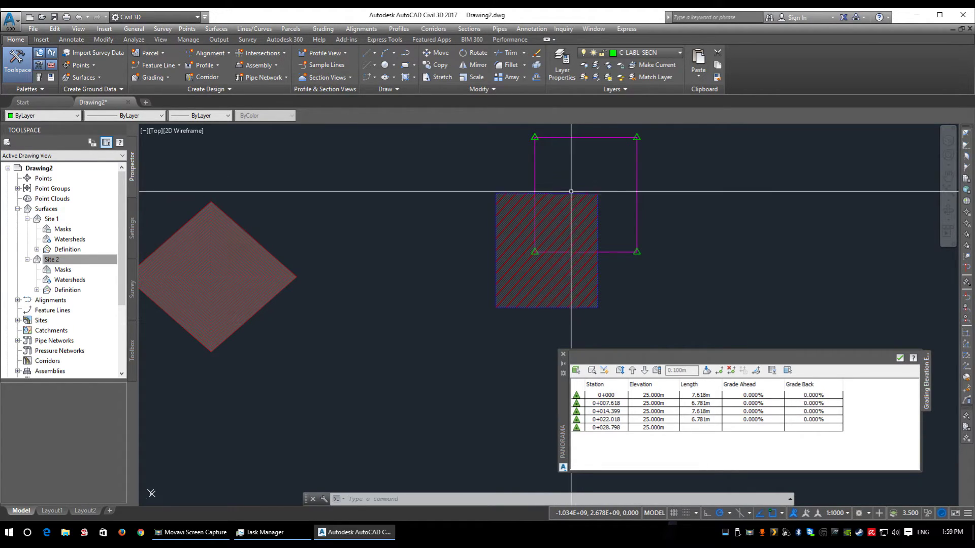
Move the magenta feature line to Site 2, the same site as the blue feature line.
{"action": "left_click", "coordinate": [718, 199]}
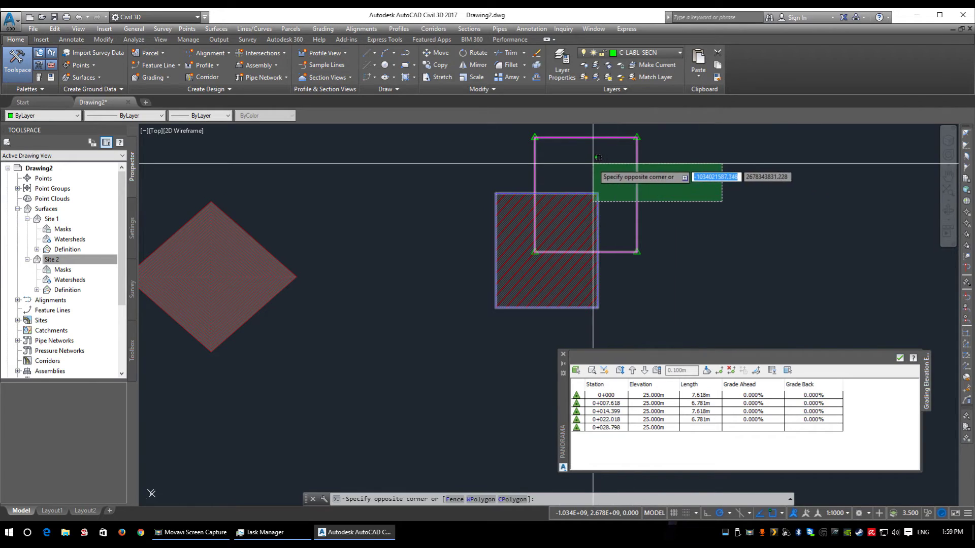
{"action": "left_click", "coordinate": [632, 172]}
{"action": "right_click", "coordinate": [628, 208]}
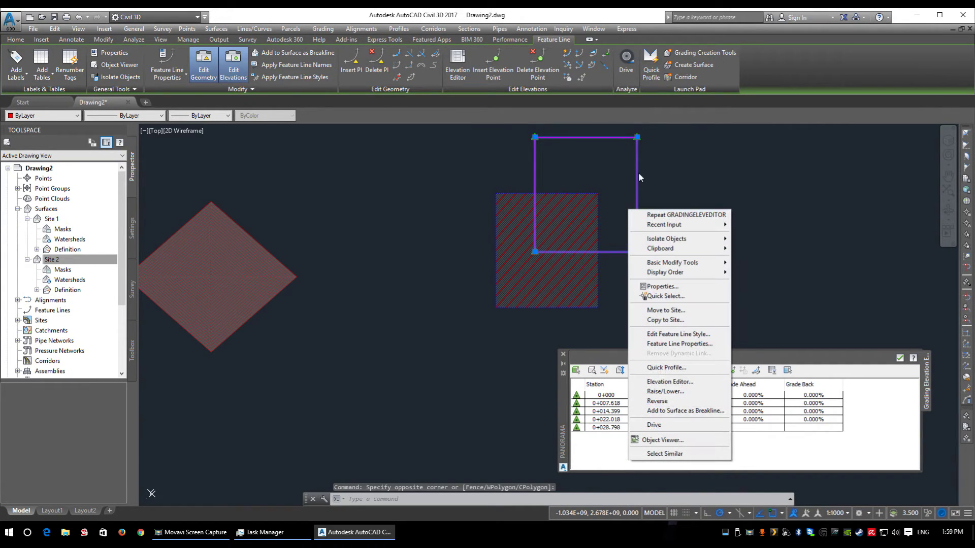
{"action": "left_click", "coordinate": [667, 310]}
{"action": "left_click", "coordinate": [447, 176]}
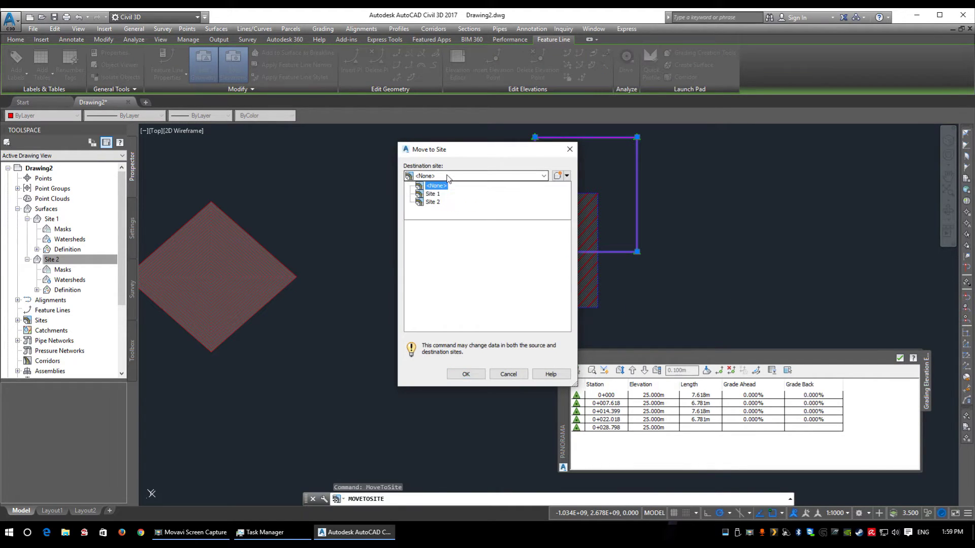
{"action": "left_click", "coordinate": [430, 206]}
{"action": "left_click", "coordinate": [465, 374]}
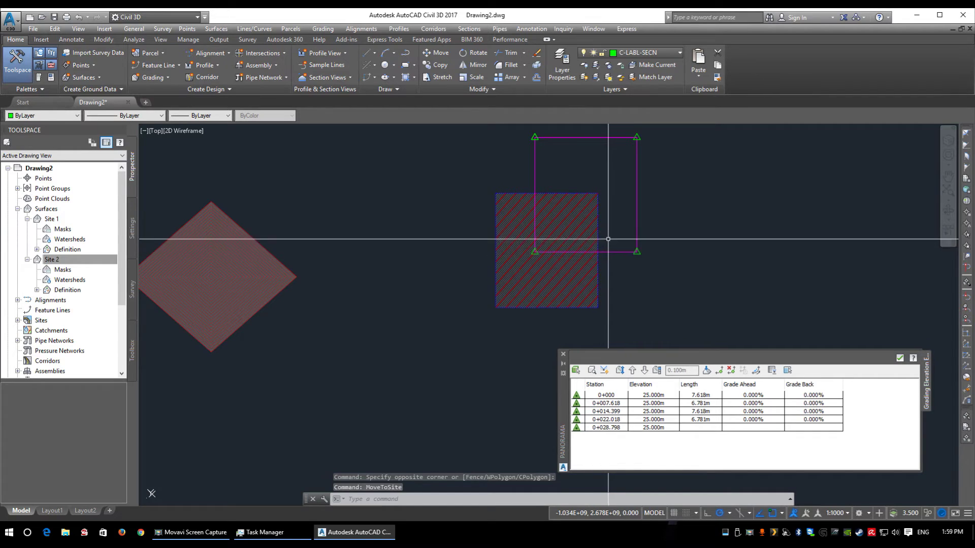
Open the blue feature line in the Elevation Editor and examine the points where the magenta feature line crosses it.
{"action": "scroll", "coordinate": [528, 331], "scroll_direction": "up", "scroll_amount": 8}
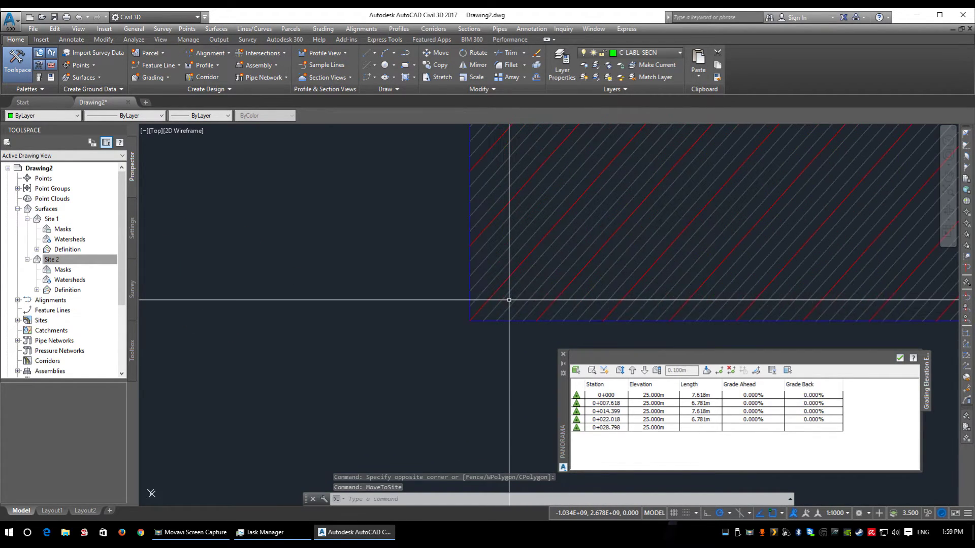
{"action": "left_click", "coordinate": [504, 321]}
{"action": "left_click", "coordinate": [197, 282]}
{"action": "scroll", "coordinate": [533, 262], "scroll_direction": "down", "scroll_amount": 5}
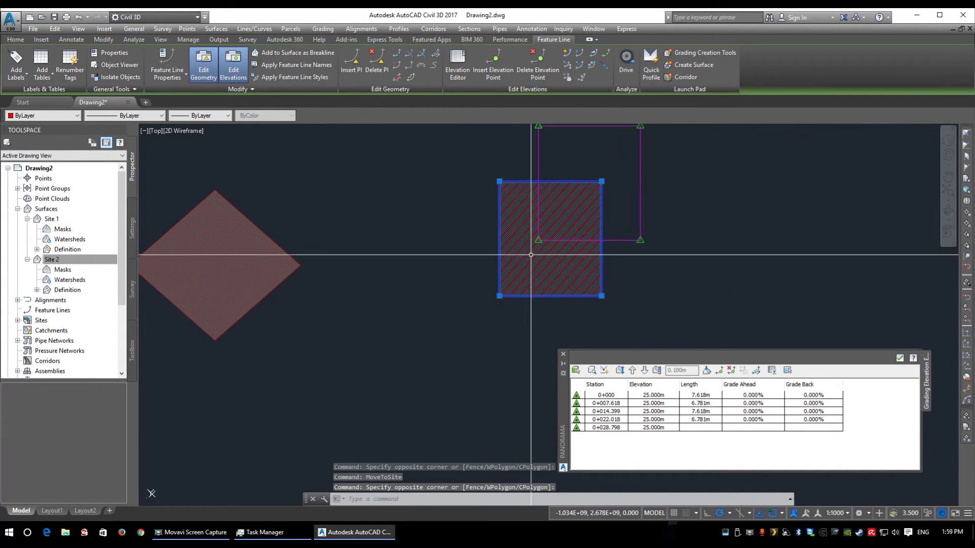
{"action": "right_click", "coordinate": [534, 253]}
{"action": "left_click", "coordinate": [577, 425]}
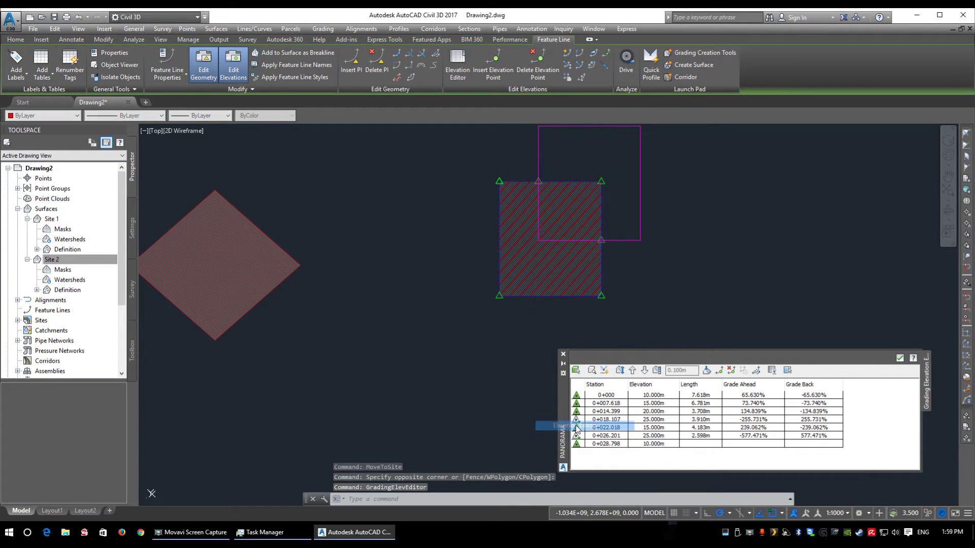
{"action": "left_click", "coordinate": [607, 421]}
{"action": "left_click", "coordinate": [605, 436]}
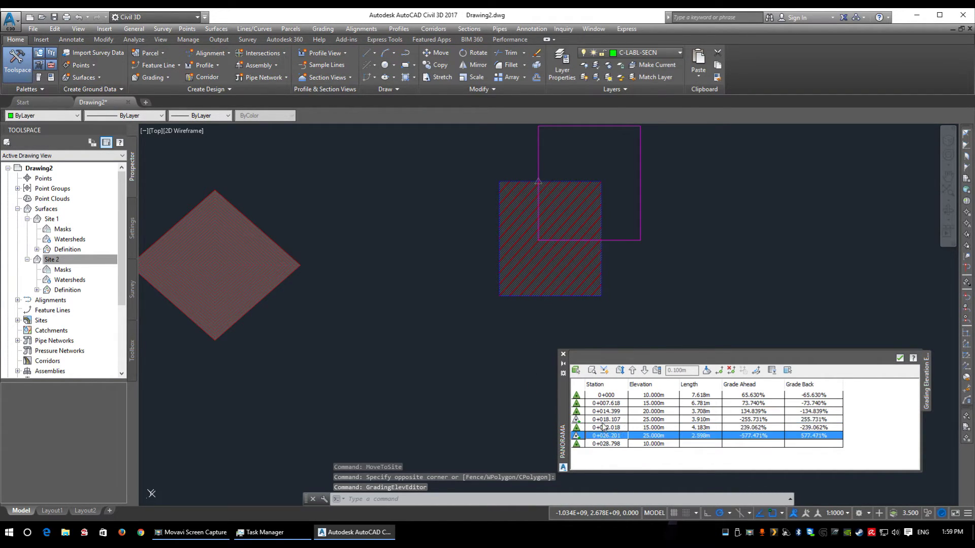
{"action": "left_click", "coordinate": [605, 420]}
{"action": "left_click", "coordinate": [602, 440]}
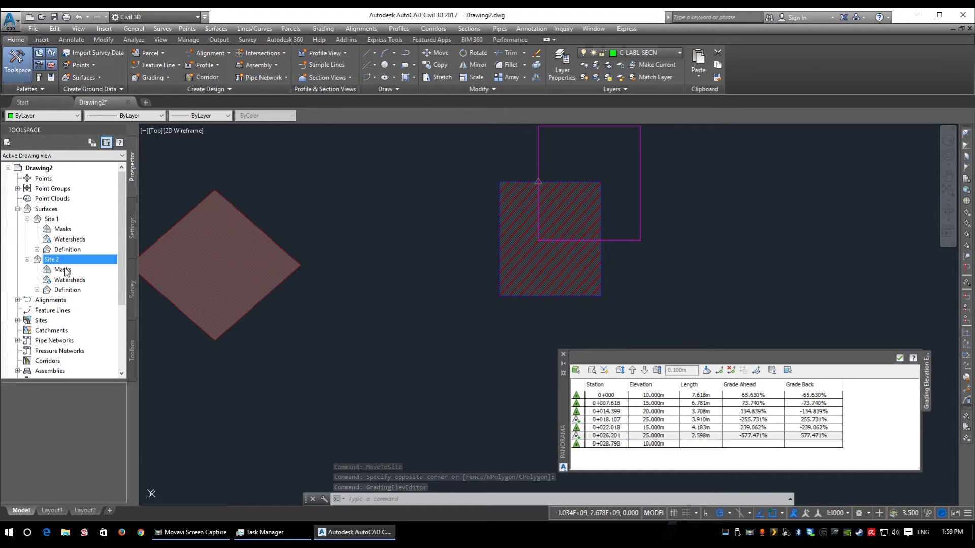
Rebuild the Site 2 surface and inspect it around the crossing of the two feature lines.
{"action": "left_click", "coordinate": [65, 250]}
{"action": "right_click", "coordinate": [53, 260]}
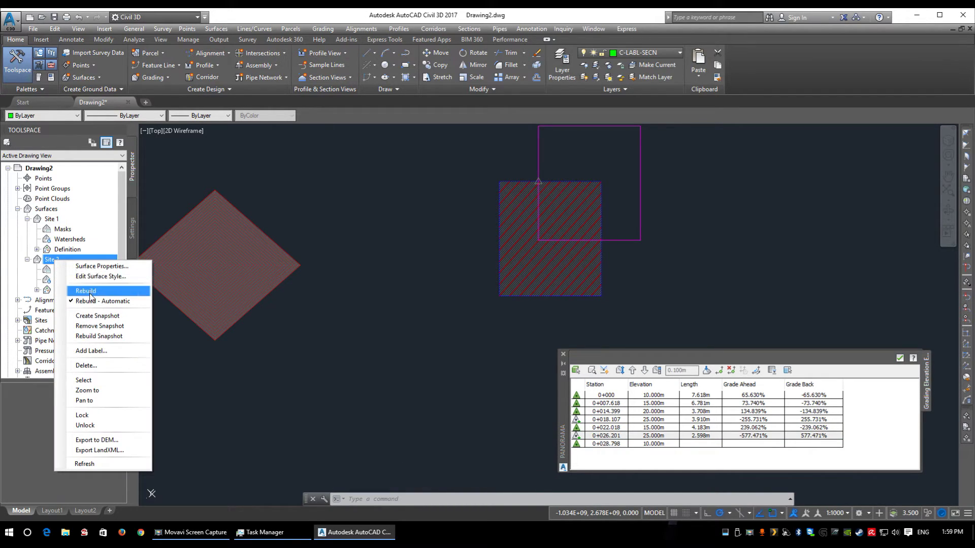
{"action": "left_click", "coordinate": [76, 290]}
{"action": "mouse_move", "coordinate": [594, 259]}
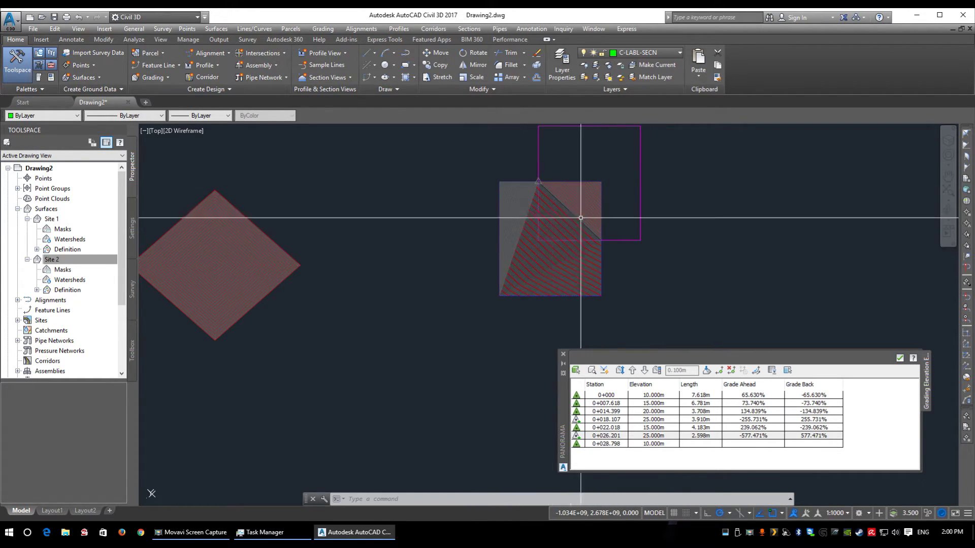
{"action": "mouse_move", "coordinate": [564, 258]}
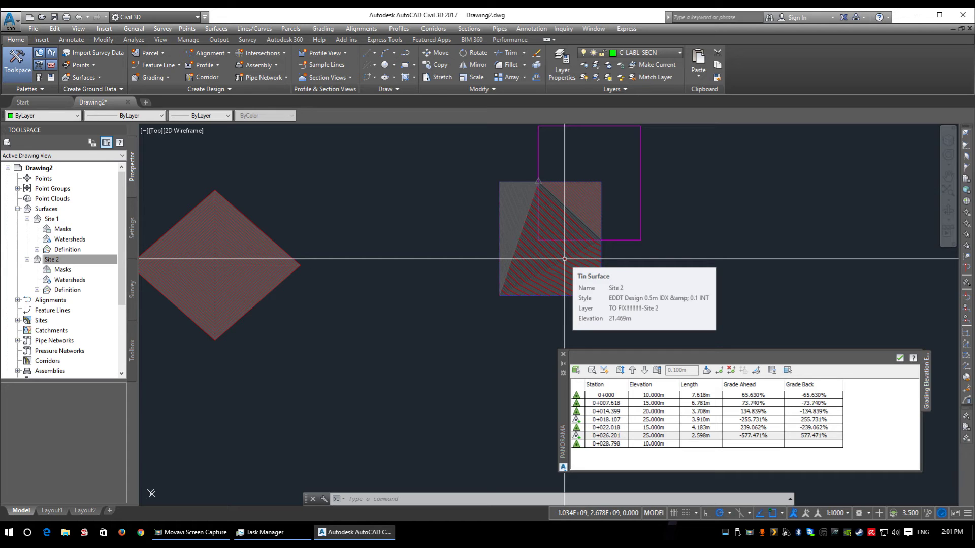
Move the magenta feature line back to Site 3 and rebuild the Site 2 surface.
{"action": "left_click", "coordinate": [648, 164]}
{"action": "left_click", "coordinate": [629, 144]}
{"action": "right_click", "coordinate": [627, 143]}
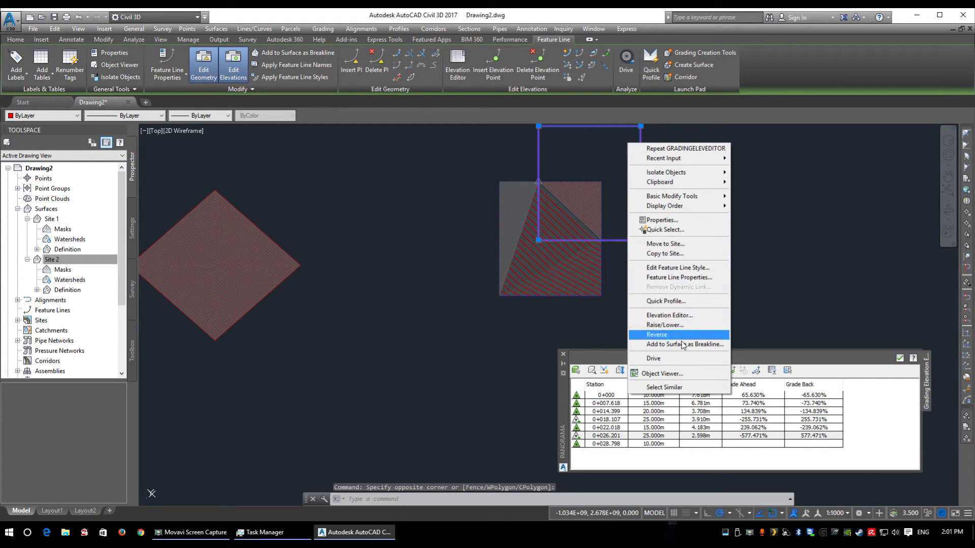
{"action": "left_click", "coordinate": [674, 245]}
{"action": "left_click", "coordinate": [472, 178]}
{"action": "left_click", "coordinate": [431, 203]}
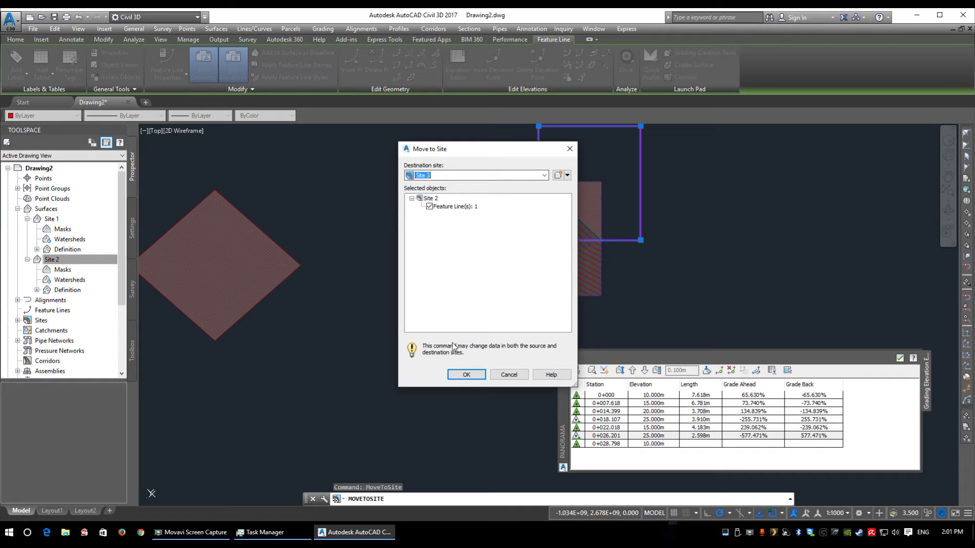
{"action": "left_click", "coordinate": [466, 375]}
{"action": "right_click", "coordinate": [64, 261]}
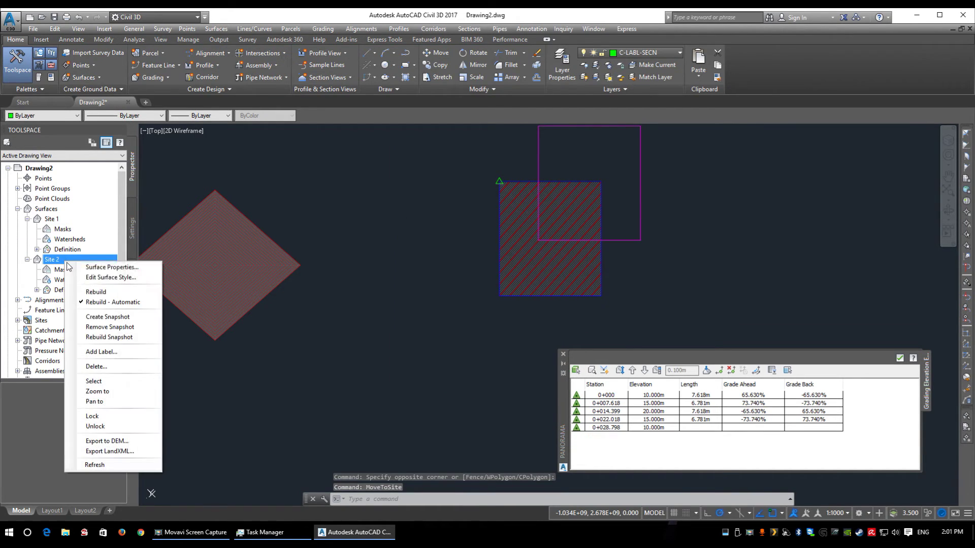
{"action": "left_click", "coordinate": [96, 292]}
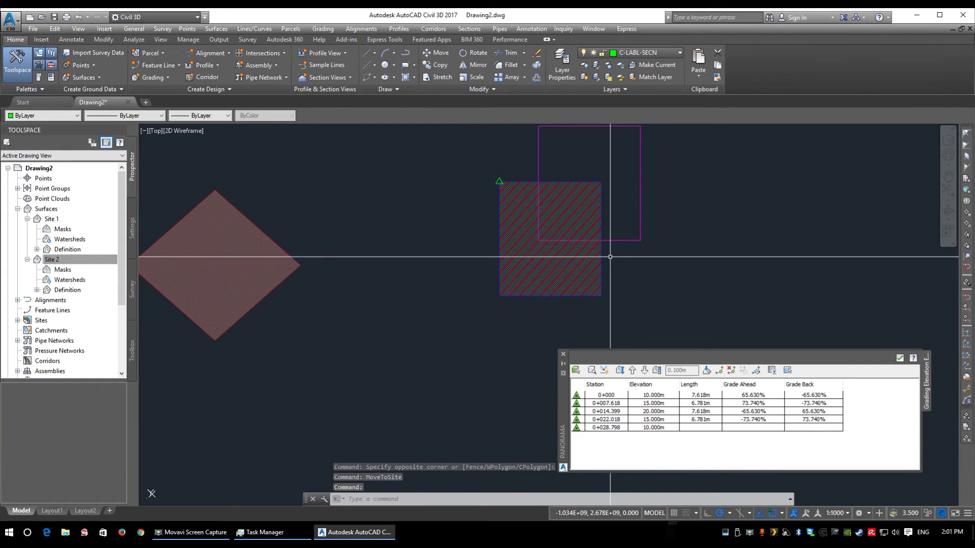
{"action": "left_click", "coordinate": [625, 260]}
{"action": "left_click", "coordinate": [601, 227]}
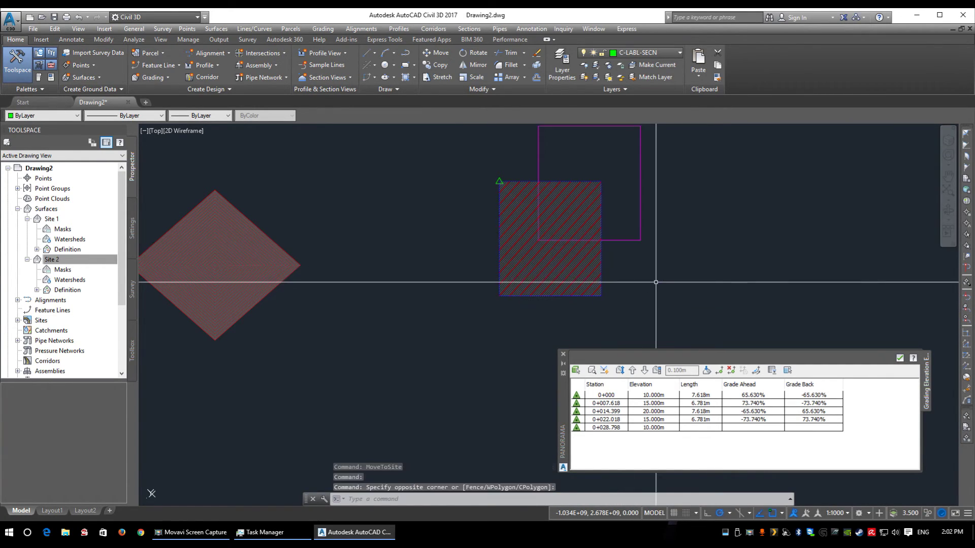
{"action": "middle_click_drag", "start_coordinate": [560, 154], "coordinate": [518, 199]}
{"action": "left_click", "coordinate": [498, 189]}
{"action": "left_click", "coordinate": [484, 185]}
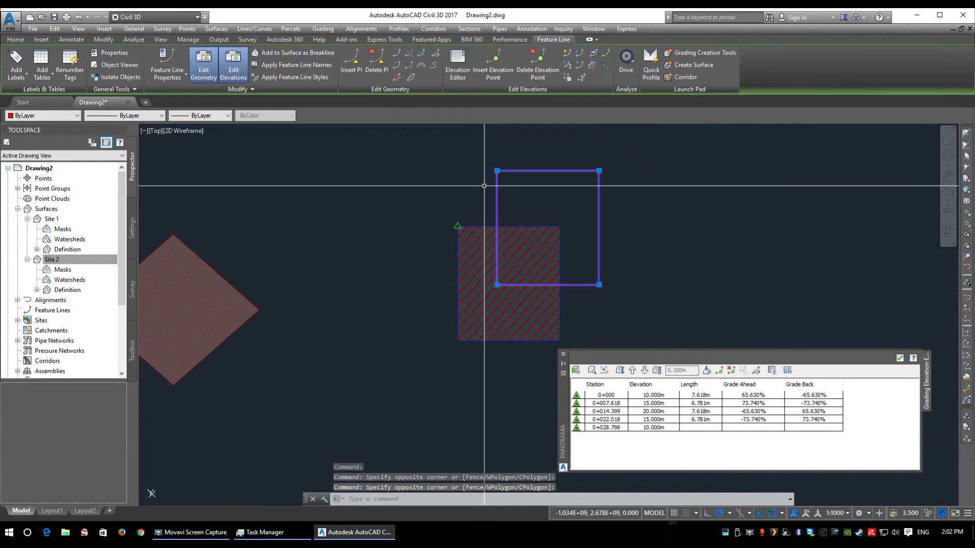
{"action": "middle_click_drag", "start_coordinate": [538, 232], "coordinate": [539, 192]}
{"action": "key", "text": "Escape"}
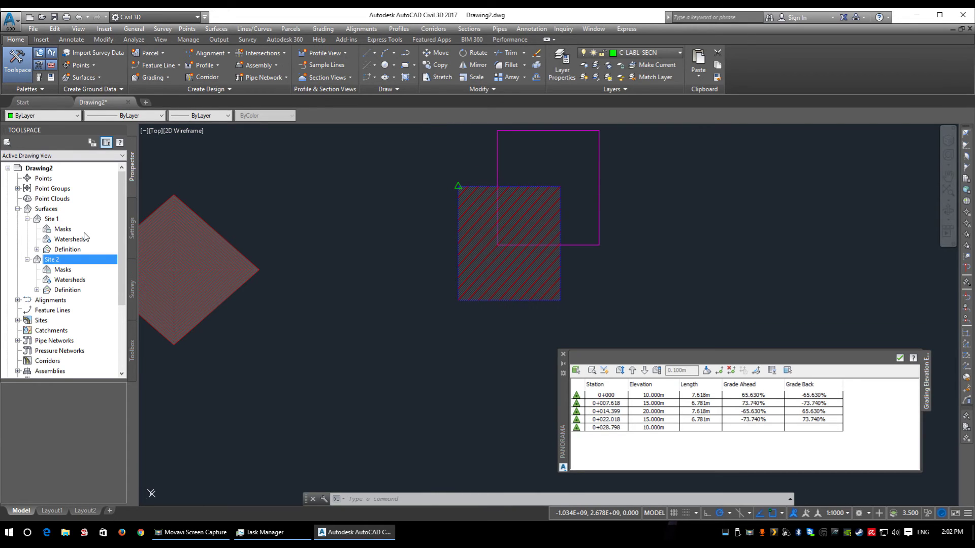
Rename the Site 2 surface as Pond Bottom.
{"action": "right_click", "coordinate": [67, 261]}
{"action": "left_click", "coordinate": [92, 270]}
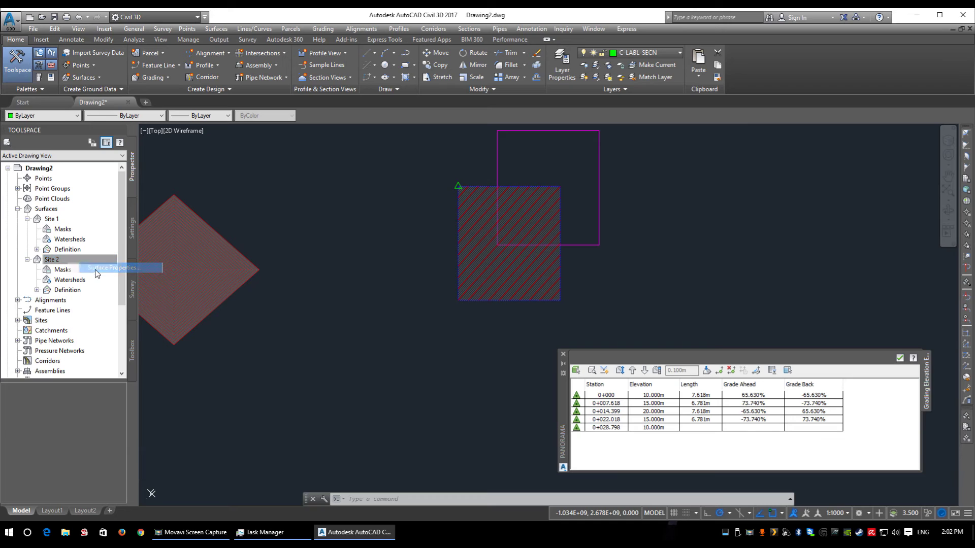
{"action": "left_click_drag", "start_coordinate": [348, 192], "coordinate": [259, 177]}
{"action": "type", "text": "POond"}
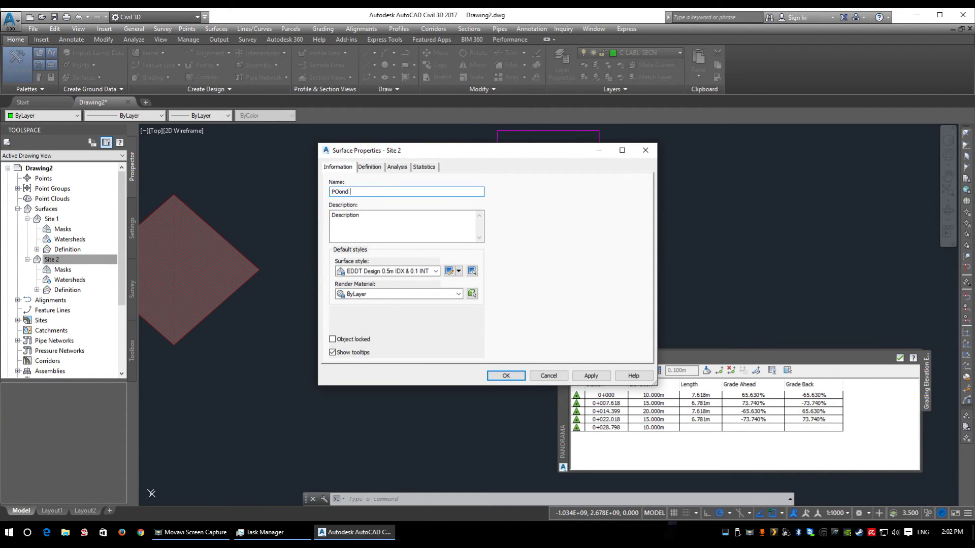
{"action": "key", "text": "BackSpace"}
{"action": "key", "text": "BackSpace"}
{"action": "type", "text": "ond B"}
{"action": "left_click", "coordinate": [505, 375]}
Rename the Site 1 surface as Pond Berm in its surface properties.
{"action": "right_click", "coordinate": [56, 219]}
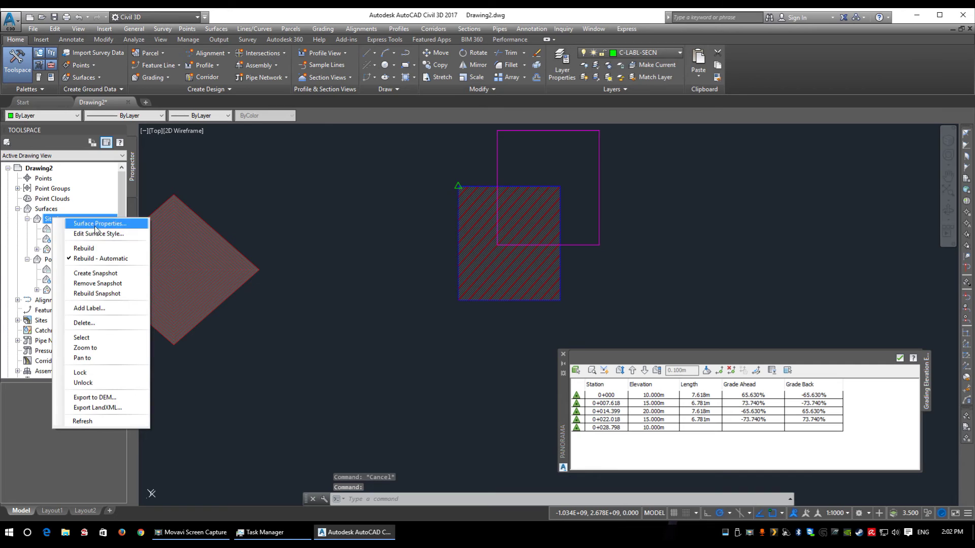
{"action": "left_click", "coordinate": [96, 224]}
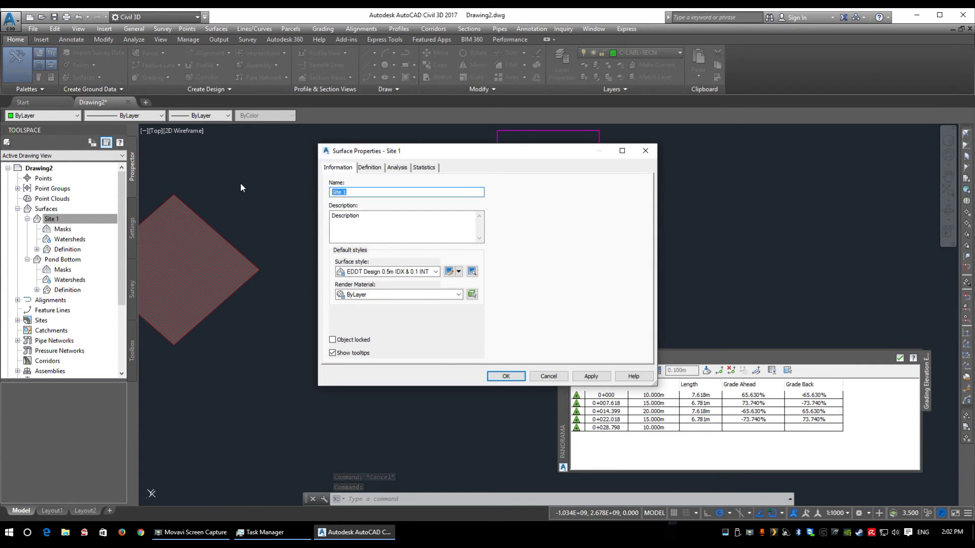
{"action": "type", "text": "Pond Ber"}
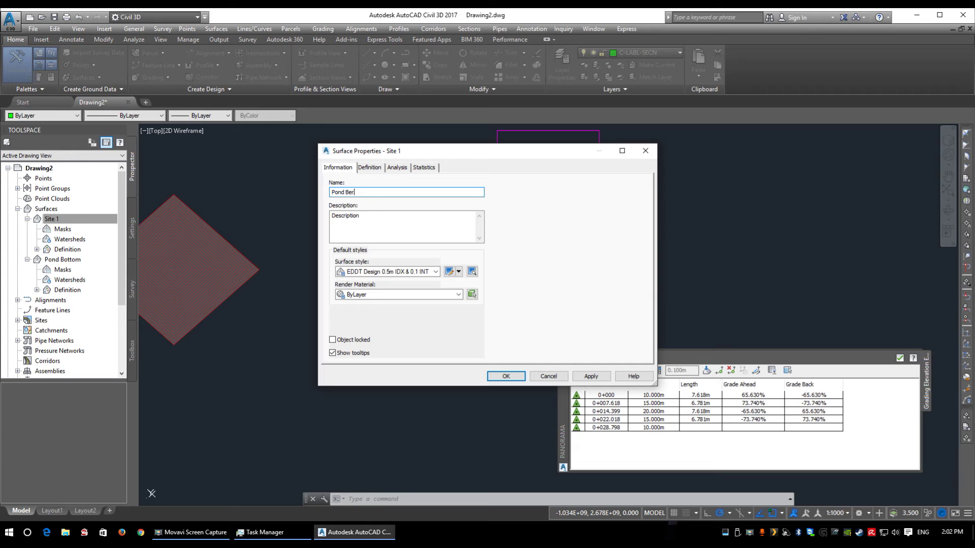
{"action": "type", "text": "m"}
{"action": "left_click", "coordinate": [518, 382]}
Expand the drawing's Sites collection and rename the site Site 1 as Pond Bottom.
{"action": "double_click", "coordinate": [31, 321]}
{"action": "left_click", "coordinate": [62, 336]}
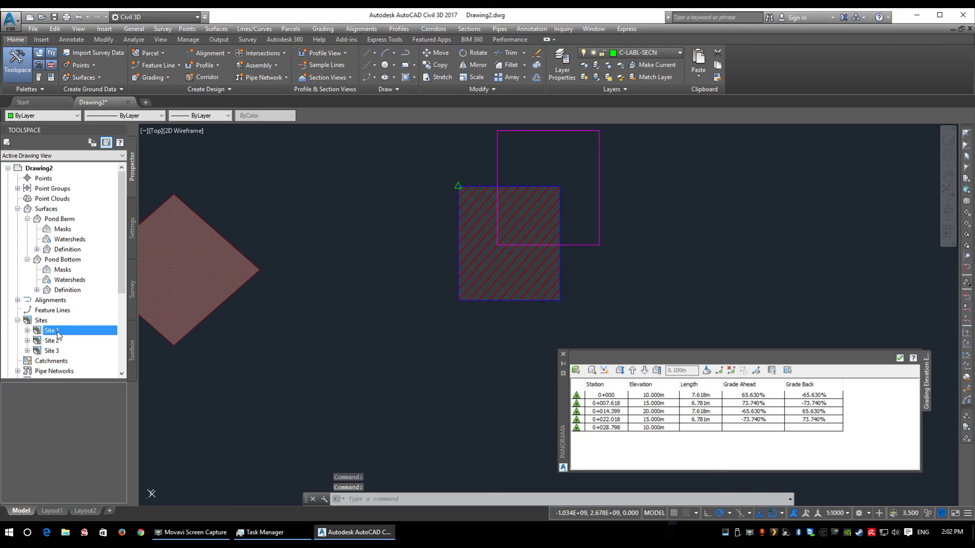
{"action": "double_click", "coordinate": [52, 334]}
{"action": "double_click", "coordinate": [51, 335]}
{"action": "right_click", "coordinate": [52, 335]}
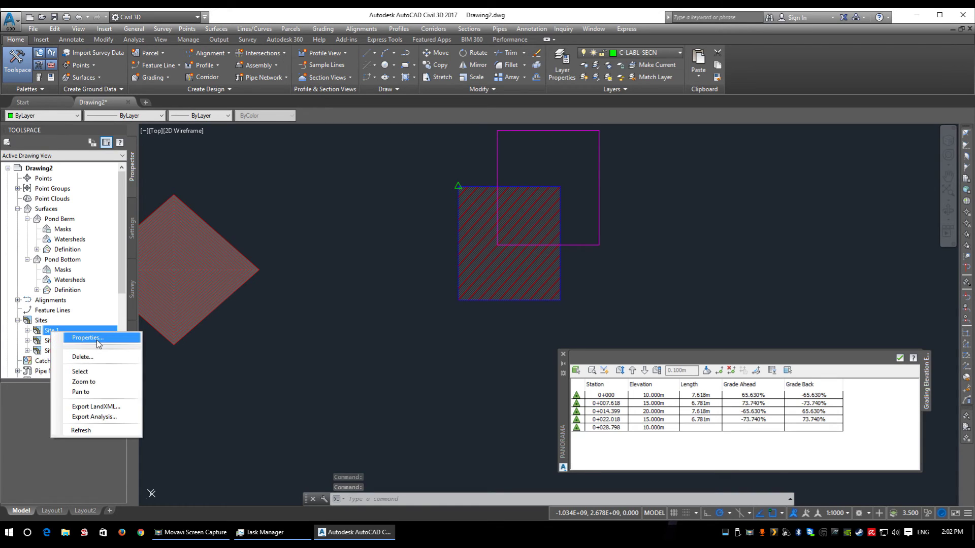
{"action": "left_click", "coordinate": [71, 339]}
{"action": "key", "text": "shift+Home"}
{"action": "type", "text": "Pon"}
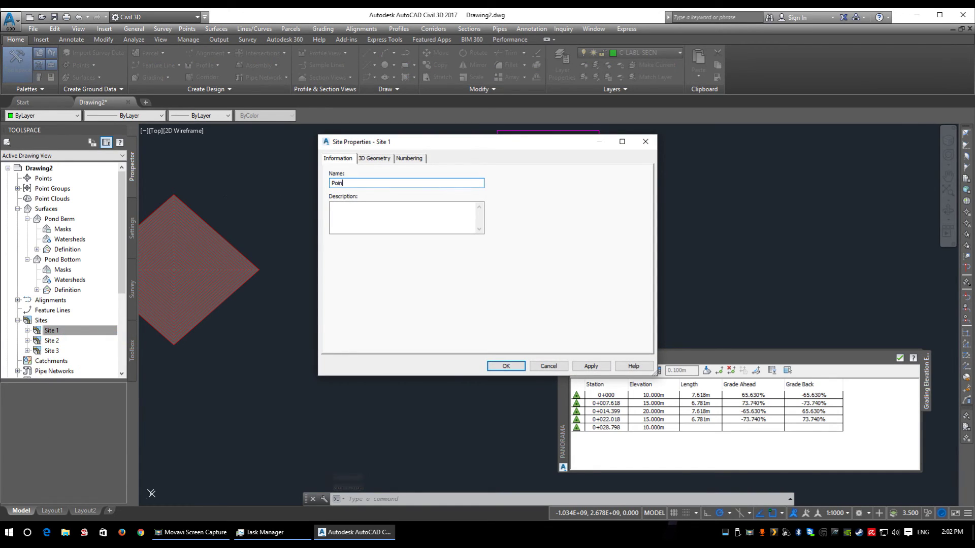
{"action": "type", "text": "d Bottom"}
{"action": "key", "text": "Return"}
Rename the site Site 2 as Pond Berm in its site properties.
{"action": "right_click", "coordinate": [51, 341]}
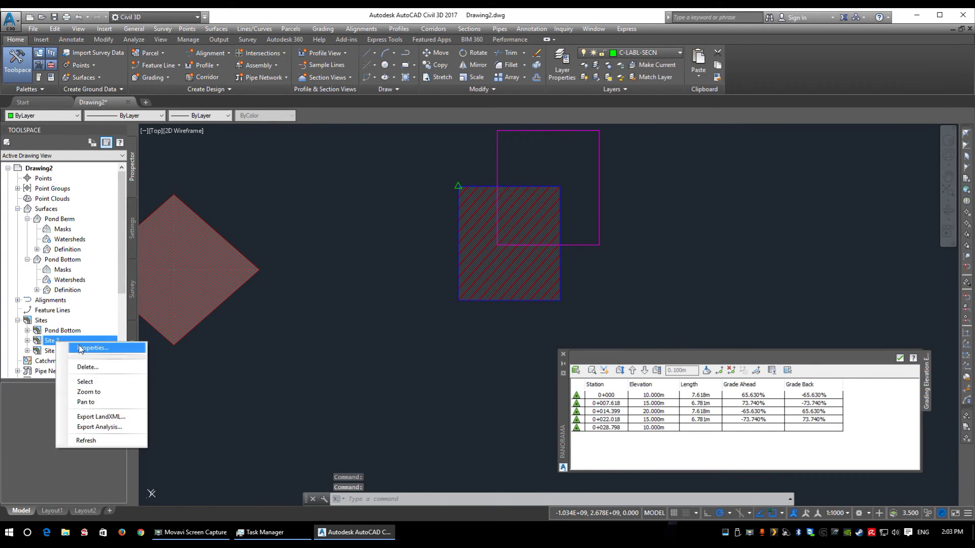
{"action": "left_click", "coordinate": [71, 348]}
{"action": "left_click", "coordinate": [384, 183]}
{"action": "key", "text": "shift+Home"}
{"action": "type", "text": "Pond berm"}
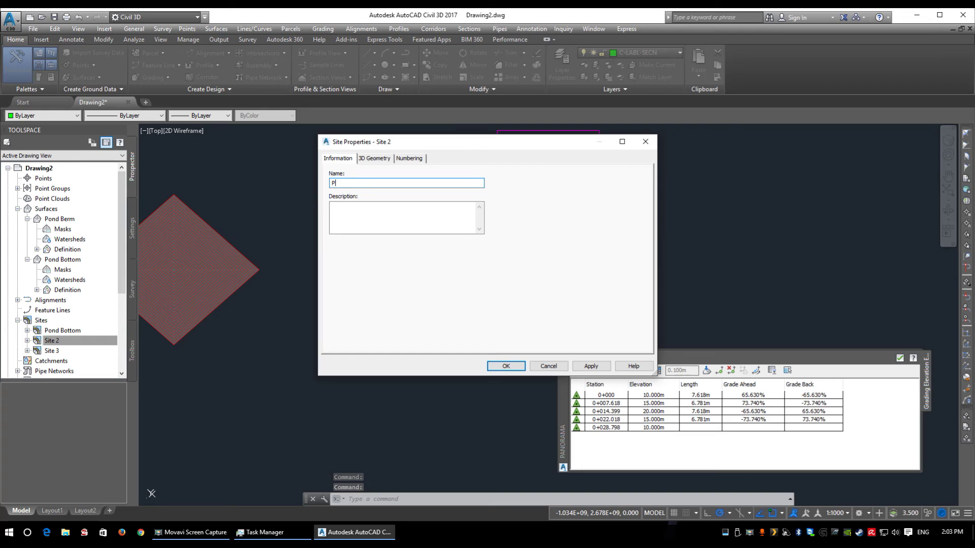
{"action": "key", "text": "BackSpace"}
{"action": "key", "text": "BackSpace"}
{"action": "key", "text": "BackSpace"}
{"action": "type", "text": "Berm"}
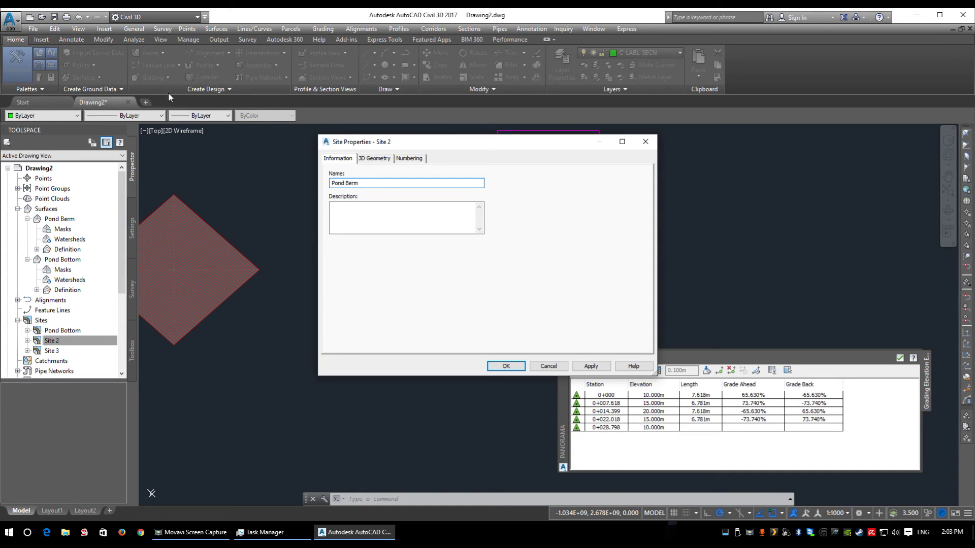
{"action": "left_click", "coordinate": [506, 366]}
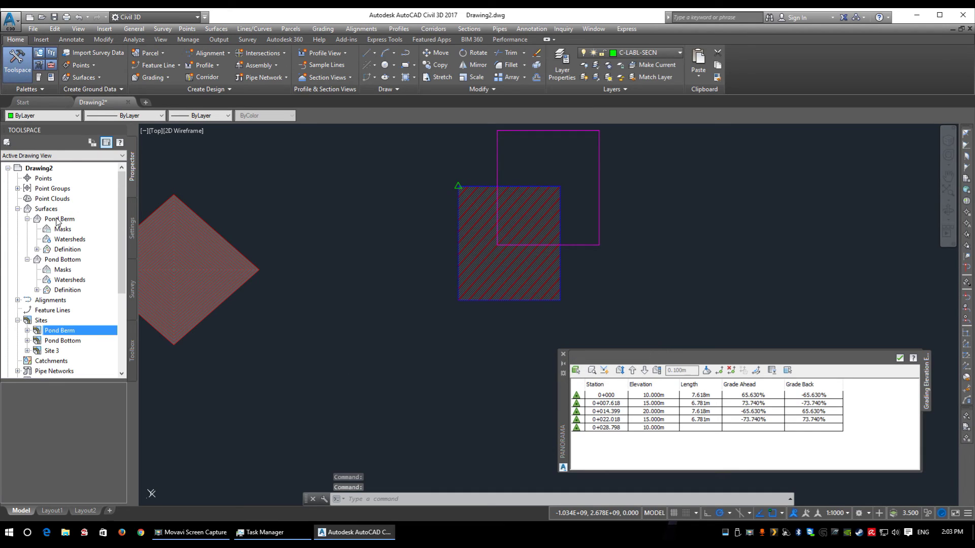
Display the AutoCAD Layers toolbar and check which layer the diamond-shaped Pond Berm surface is on.
{"action": "left_click", "coordinate": [191, 242]}
{"action": "middle_click_drag", "start_coordinate": [305, 203], "coordinate": [420, 208]}
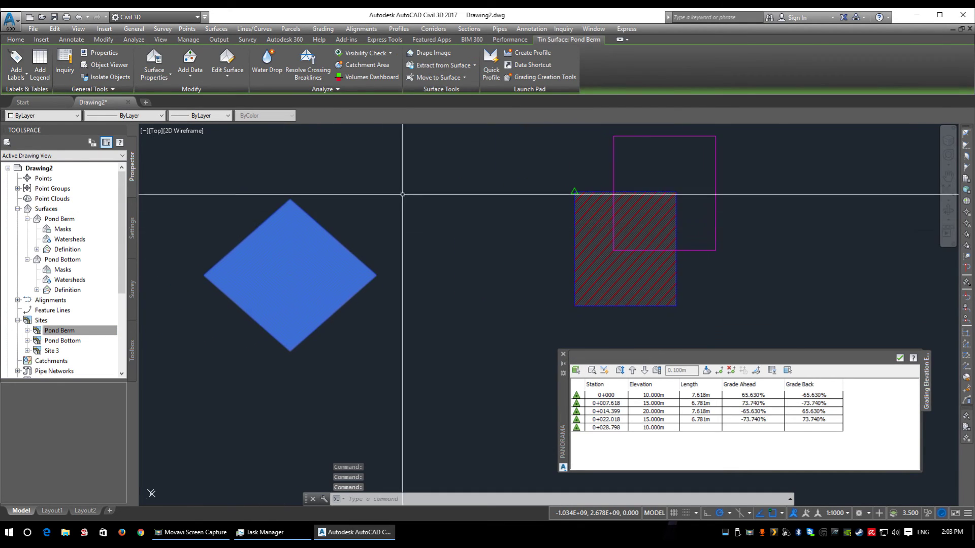
{"action": "right_click", "coordinate": [422, 120]}
{"action": "mouse_move", "coordinate": [467, 122]}
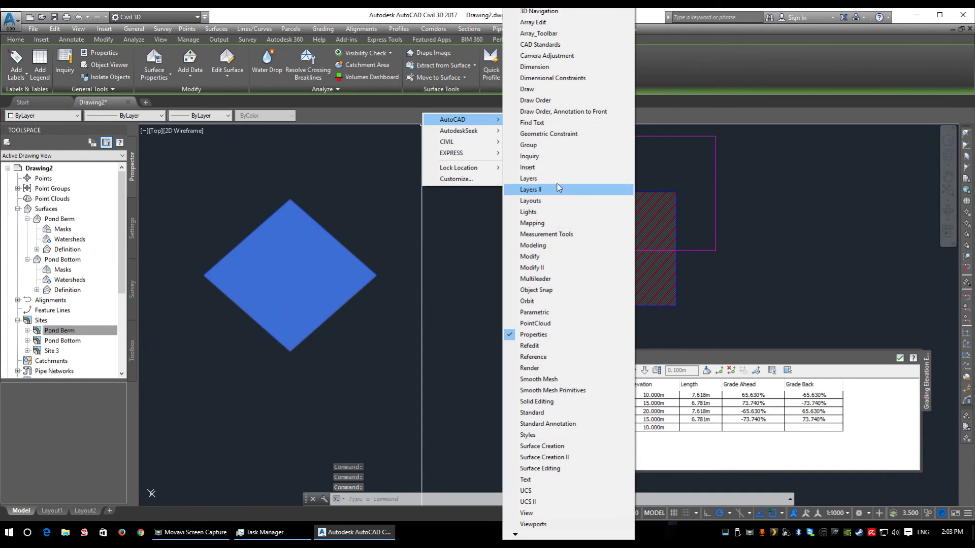
{"action": "left_click", "coordinate": [528, 178]}
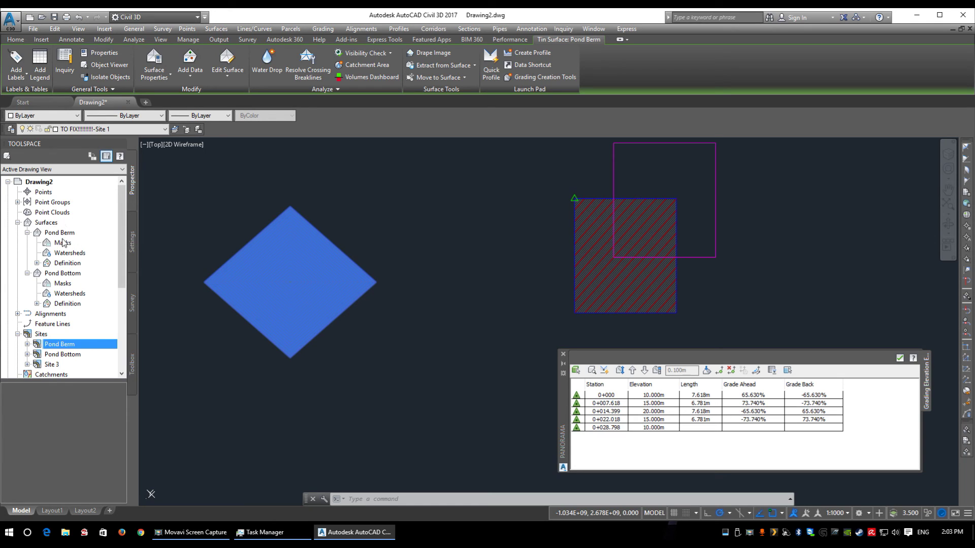
{"action": "middle_click_drag", "start_coordinate": [264, 316], "coordinate": [342, 318]}
{"action": "key", "text": "Escape"}
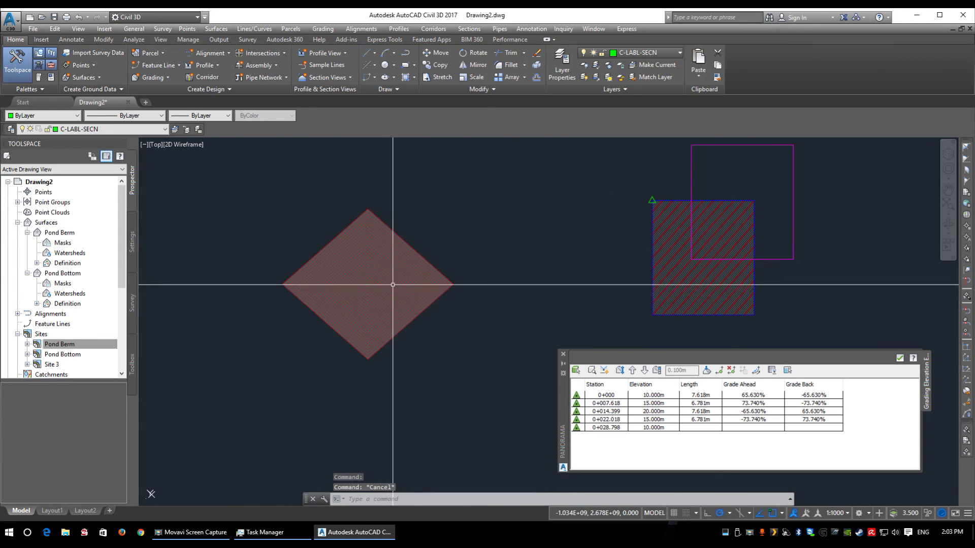
{"action": "mouse_move", "coordinate": [404, 284]}
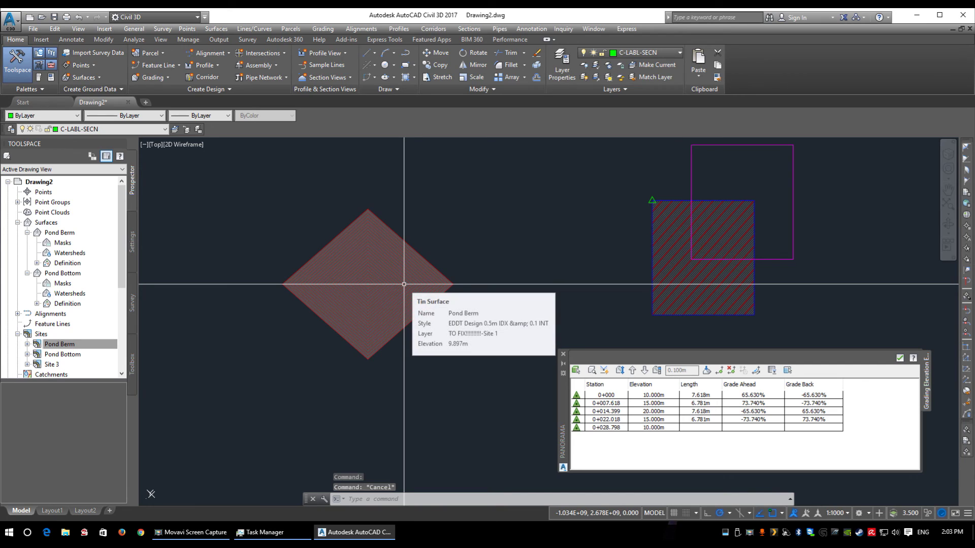
In the layer properties, rename the TO FIX layer ending in "Site 1" so its suffix reads "Pond Bottom", and close the layer manager.
{"action": "left_click", "coordinate": [10, 129]}
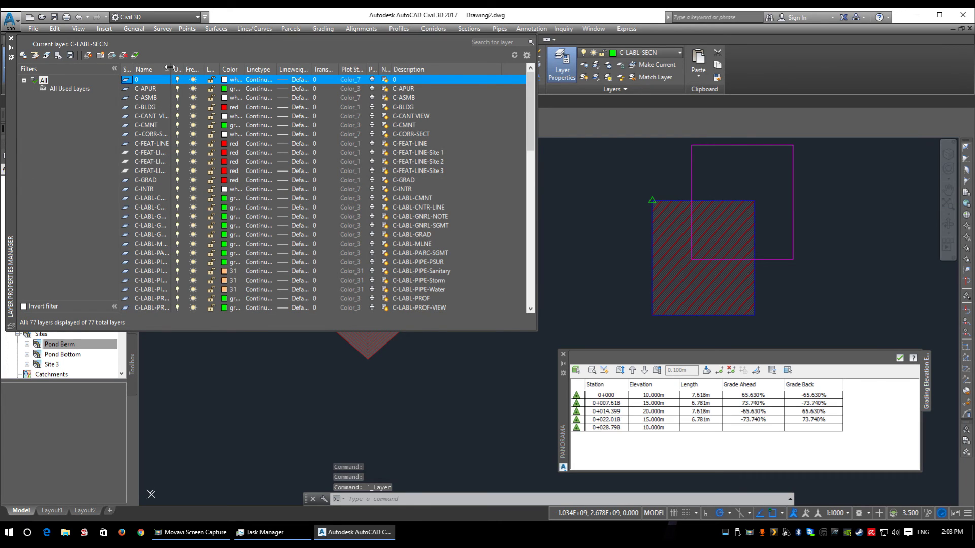
{"action": "left_click_drag", "start_coordinate": [169, 68], "coordinate": [220, 68]}
{"action": "scroll", "coordinate": [189, 241], "scroll_direction": "down", "scroll_amount": 15}
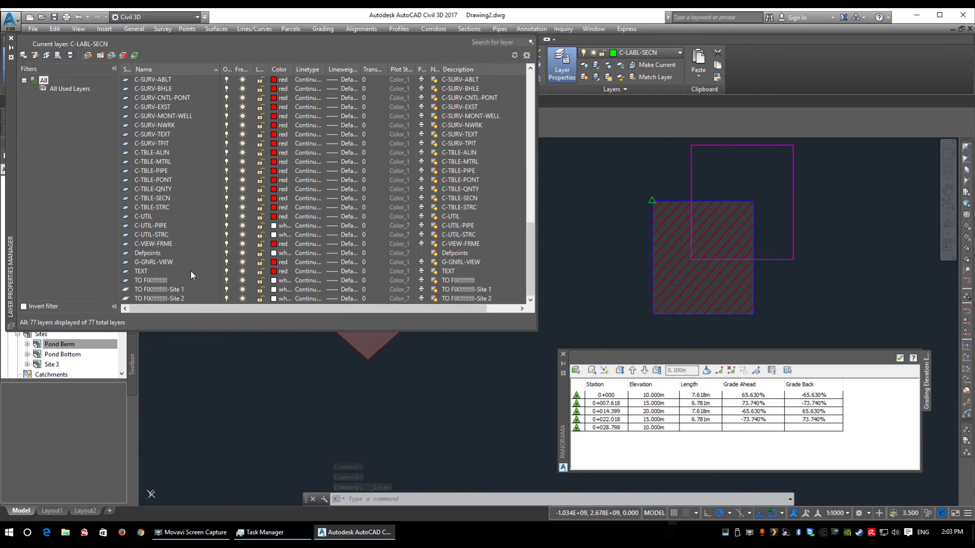
{"action": "left_click", "coordinate": [174, 282]}
{"action": "left_click", "coordinate": [177, 291]}
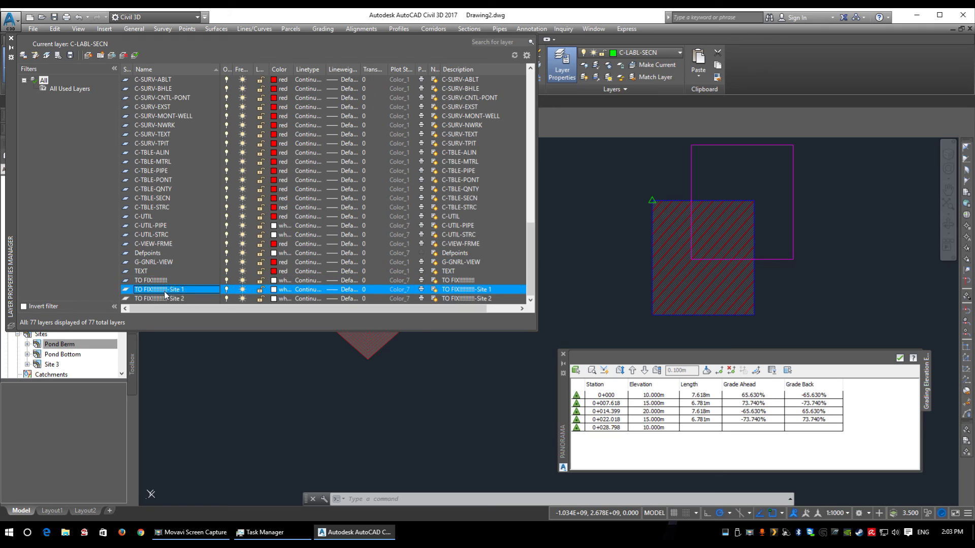
{"action": "left_click", "coordinate": [171, 290]}
{"action": "key", "text": "shift+End"}
{"action": "type", "text": "Pond"}
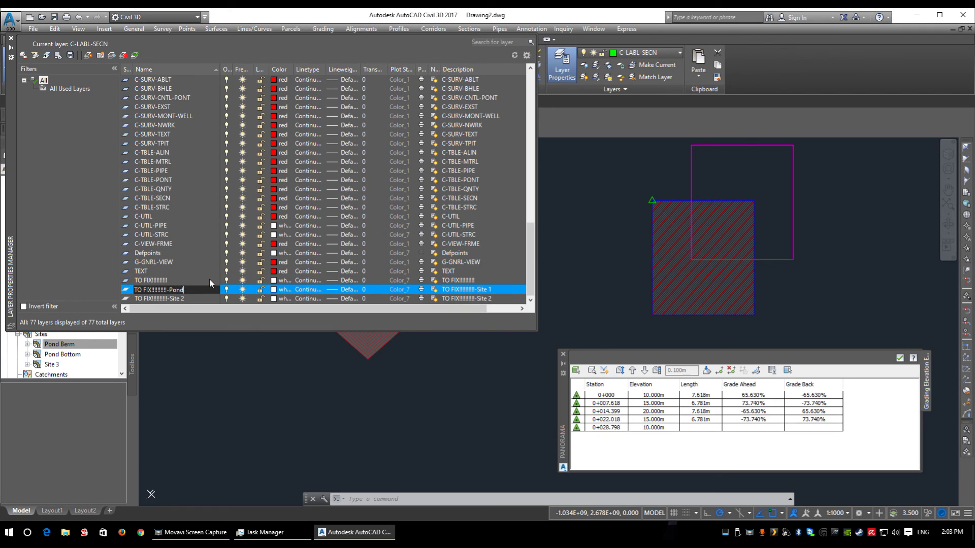
{"action": "type", "text": " Bottom"}
{"action": "key", "text": "Return"}
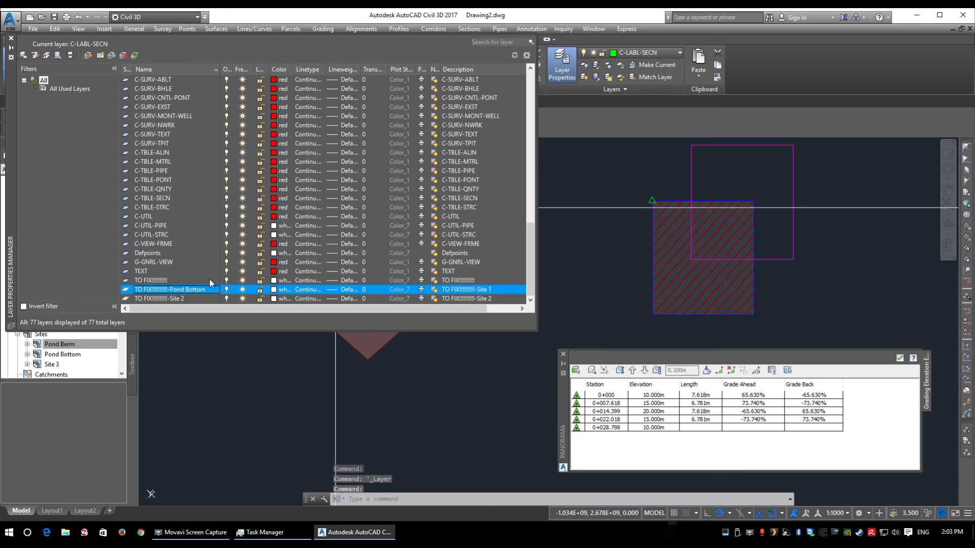
{"action": "left_click", "coordinate": [11, 39]}
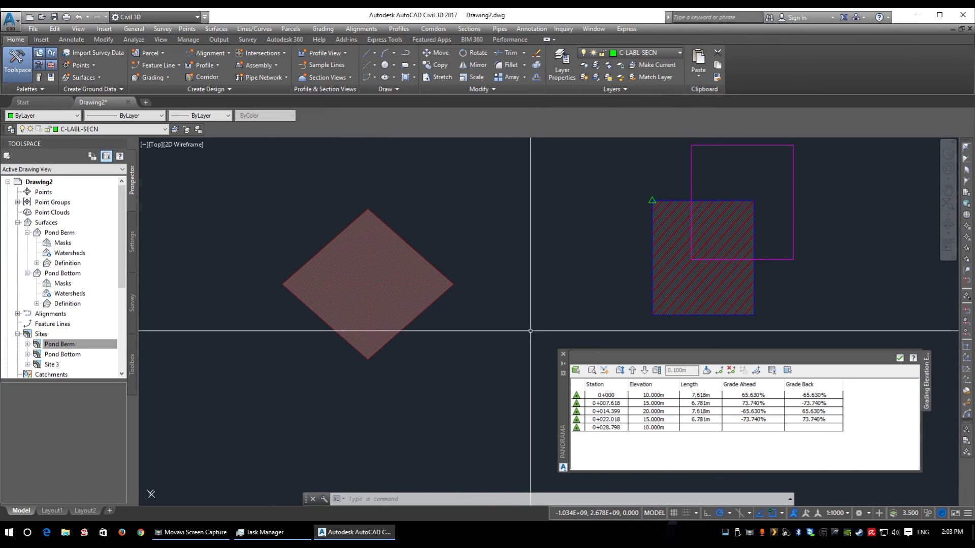